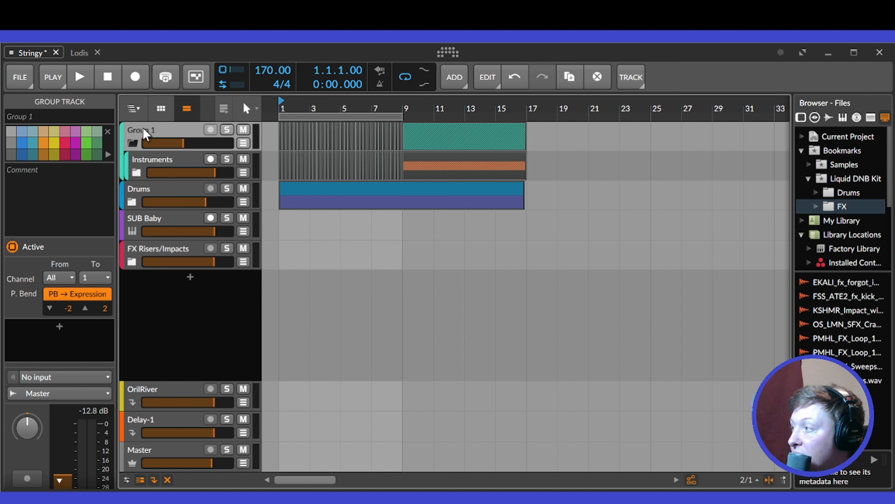
- Enter Group 1 and its nested Instruments group through the project's group hierarchy
left_click(136, 108)
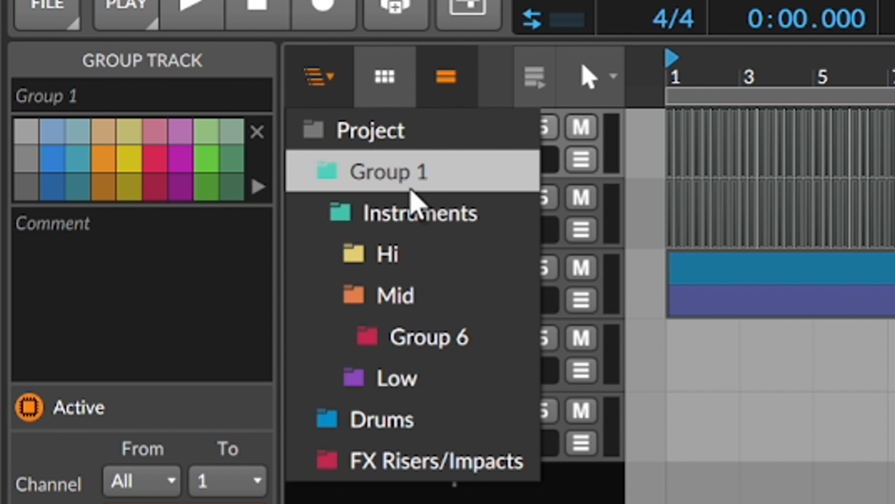
left_click(405, 144)
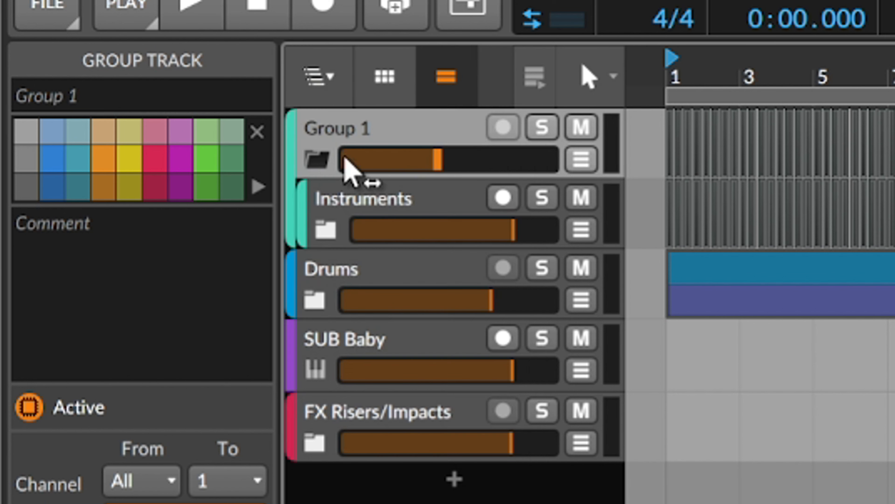
left_click(319, 81)
left_click(368, 172)
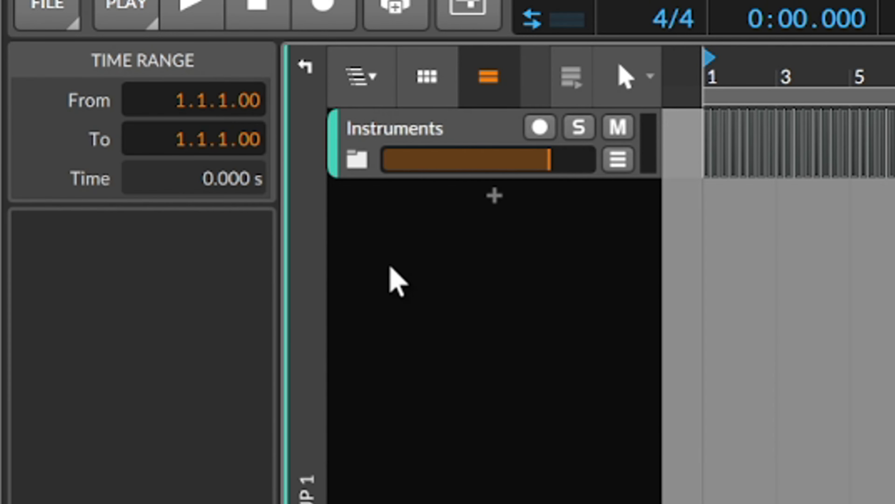
left_click(361, 79)
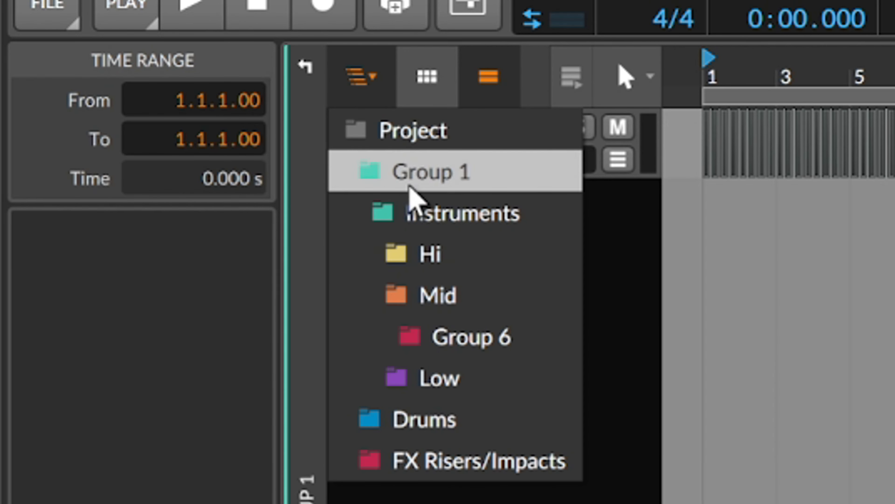
left_click(433, 221)
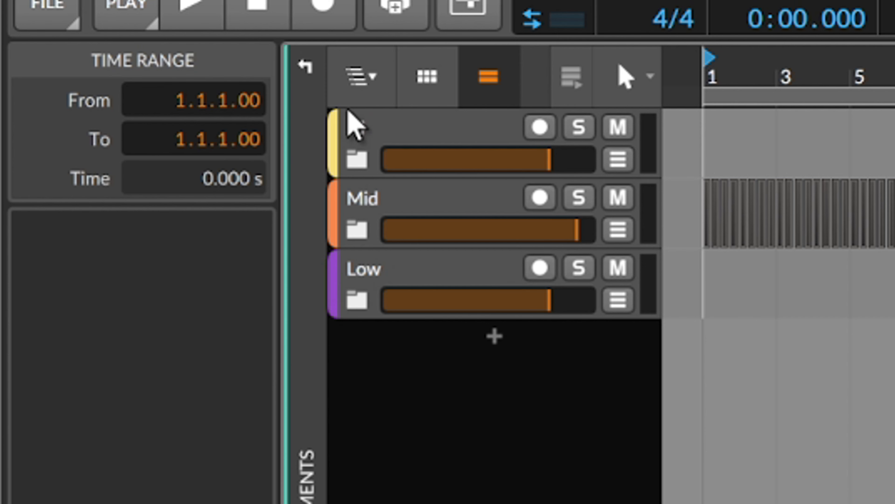
- Enter the Hi group to view its tracks and return to the parent Instruments group
left_click(366, 87)
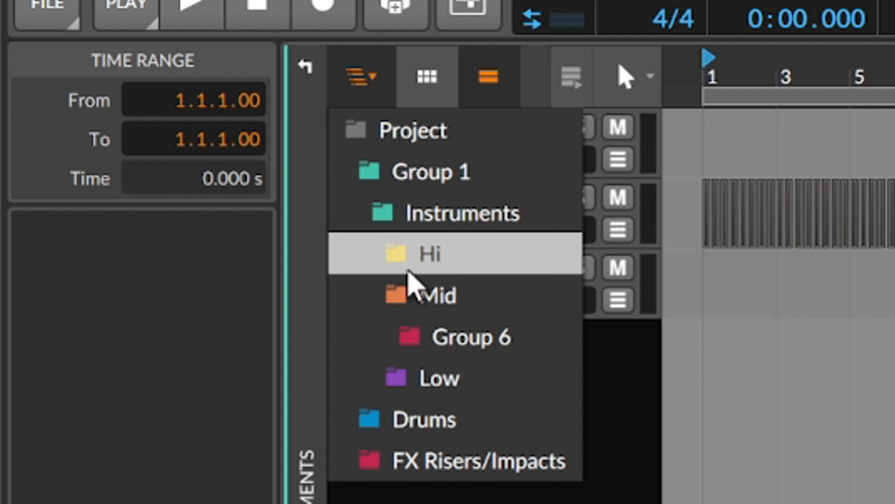
left_click(416, 268)
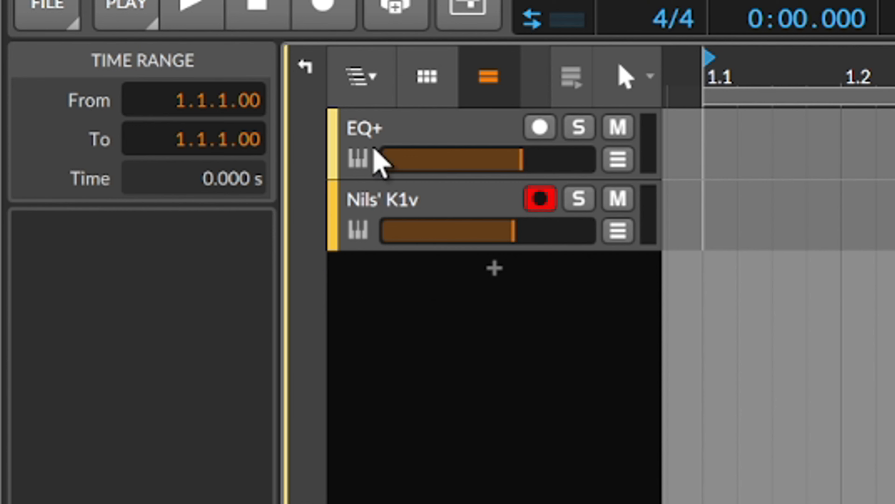
left_click(307, 69)
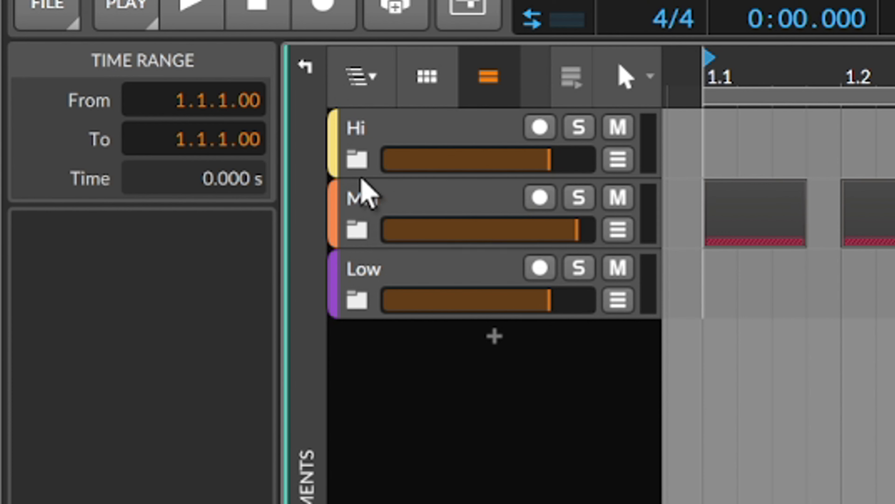
- Enter the Mid group to view its tracks and full arrangement, and go back up to the Instruments group
left_click(363, 75)
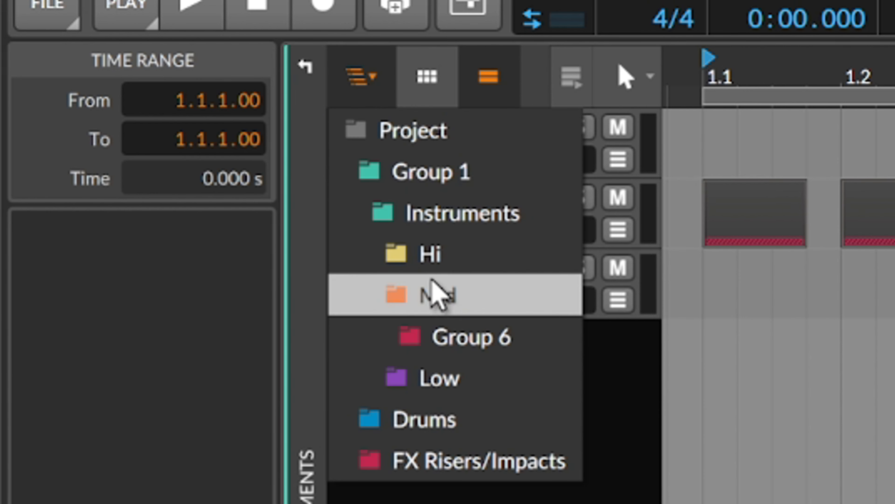
left_click(437, 295)
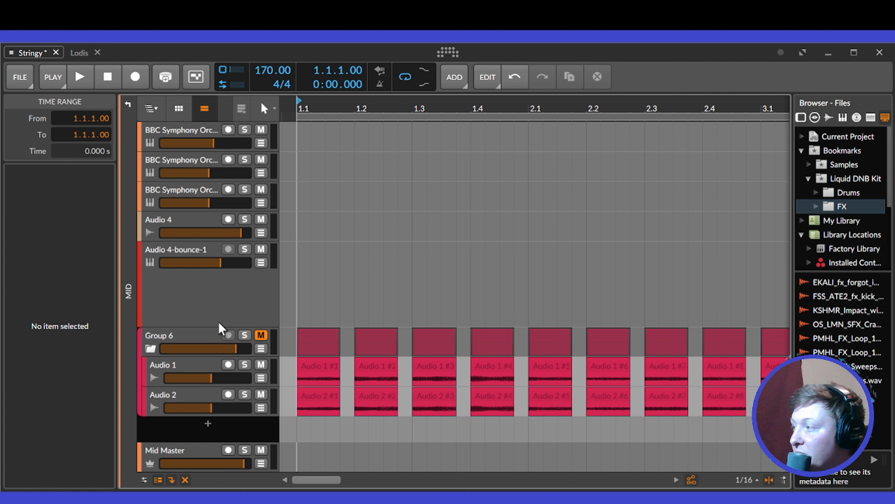
left_click_drag(343, 101, 329, 101)
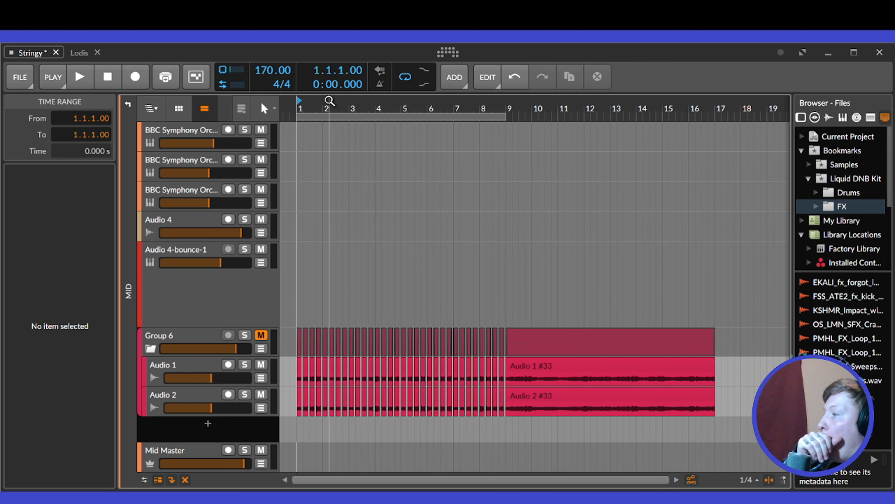
left_click(127, 106)
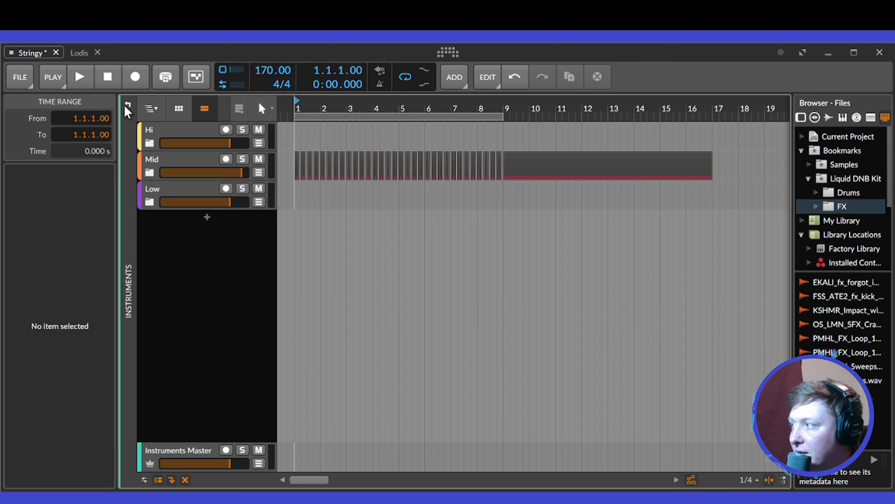
- Enter the Low group to view its track and go back up level by level to the whole project
left_click(155, 107)
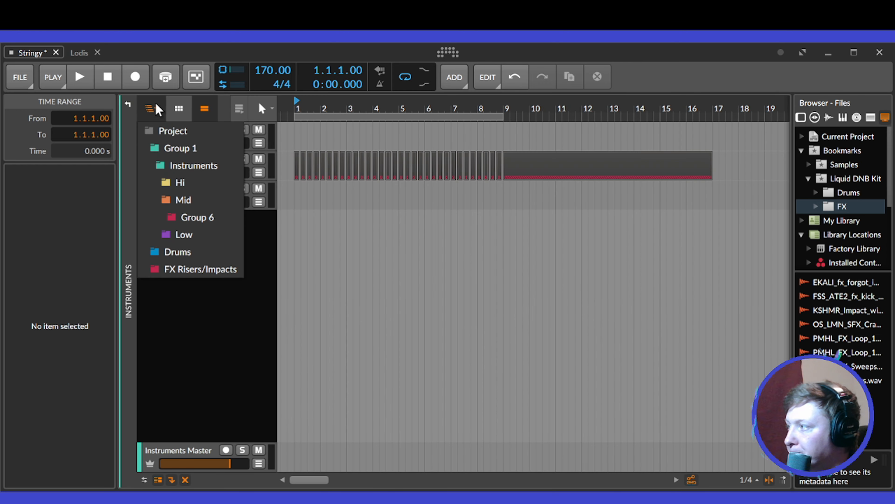
left_click(208, 235)
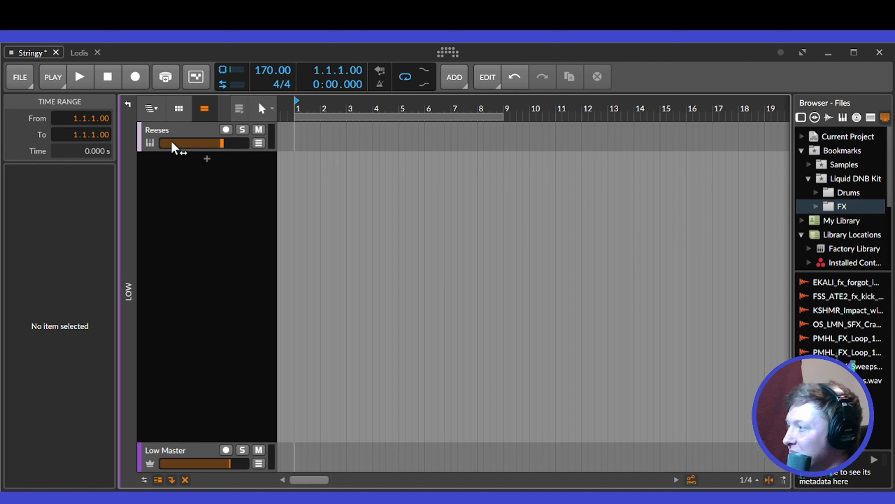
left_click(149, 112)
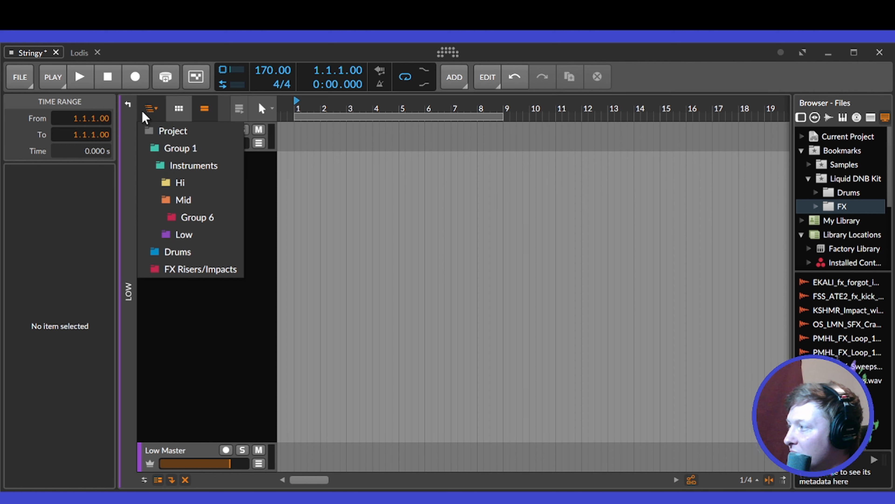
left_click(131, 112)
left_click(129, 108)
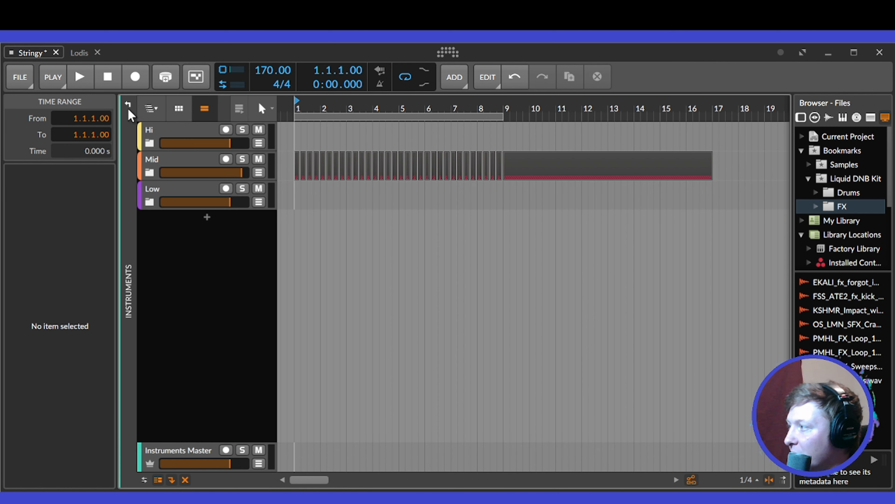
left_click(129, 108)
left_click(129, 109)
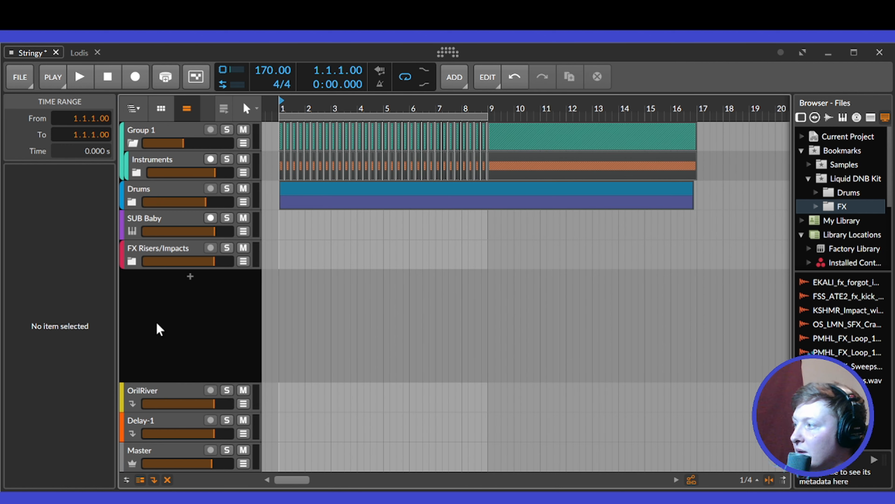
- Show the clip launcher beside the arranger and unfold the Instruments, Hi, Mid and Low groups in the track list
left_click(161, 109)
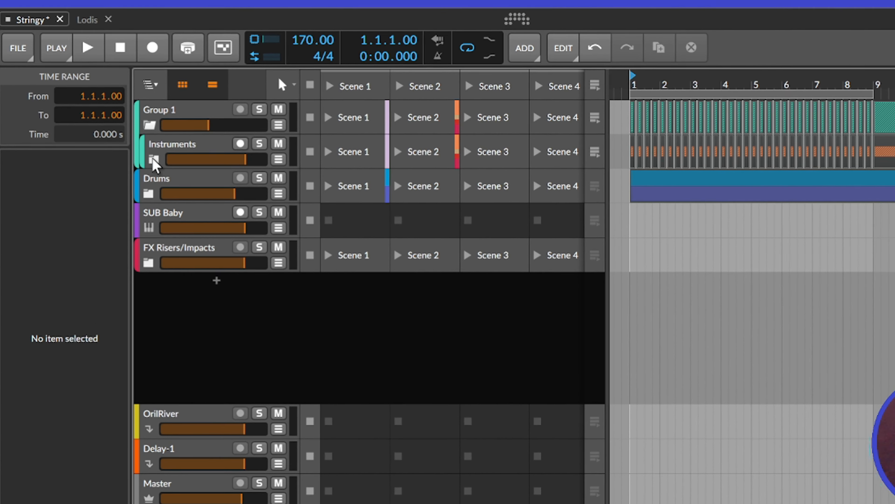
left_click(136, 173)
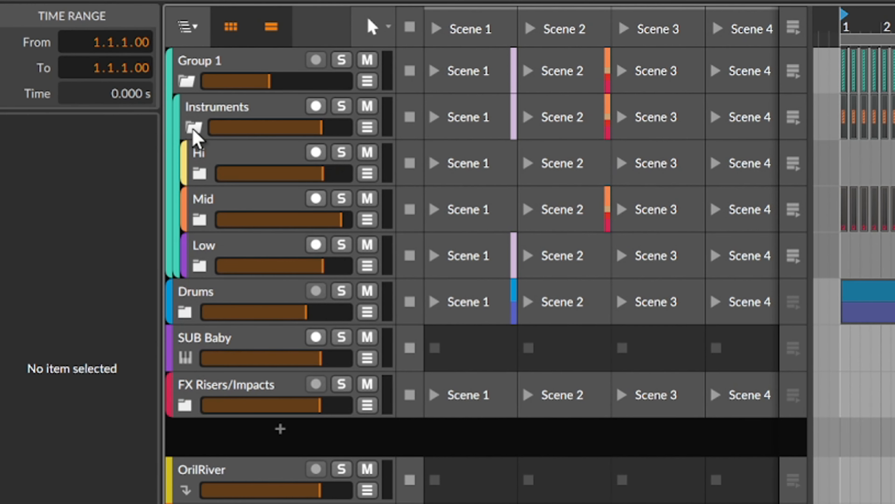
left_click(199, 174)
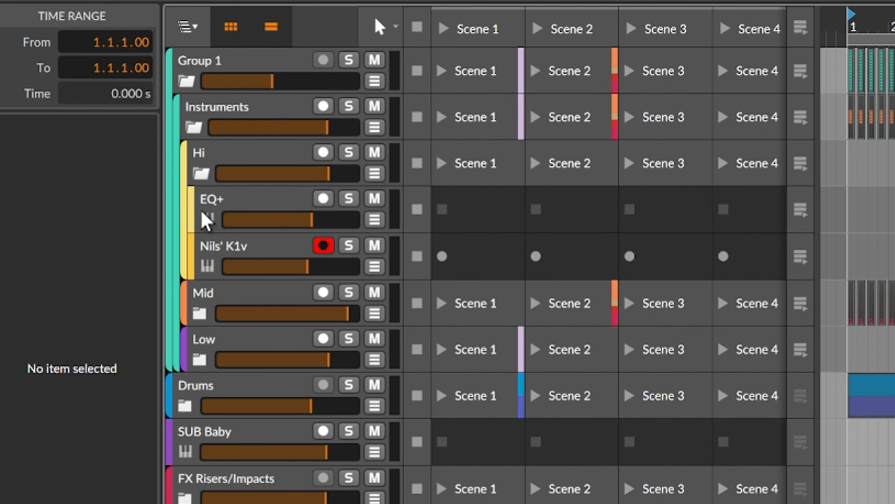
left_click(203, 311)
scroll(199, 390, "down", 6)
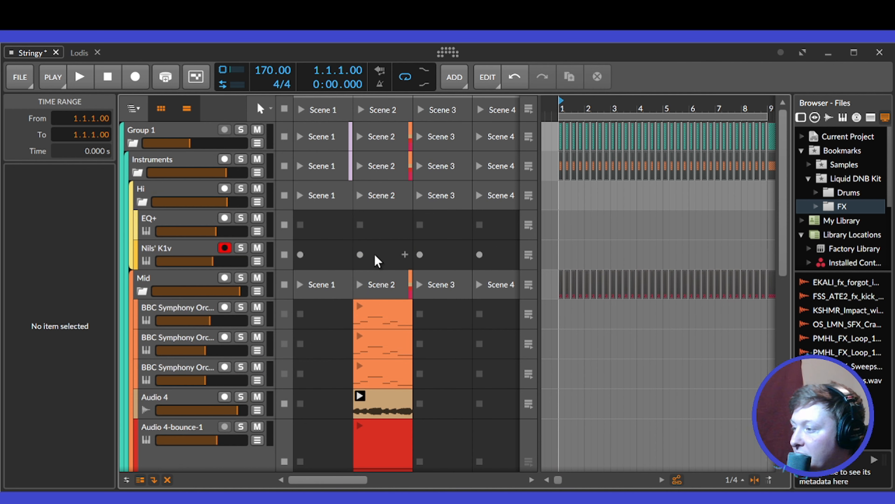
scroll(376, 257, "down", 7)
- Stop the launcher clips across the Mid and Drums groups, including the Audio 4 clip
scroll(344, 376, "up", 4)
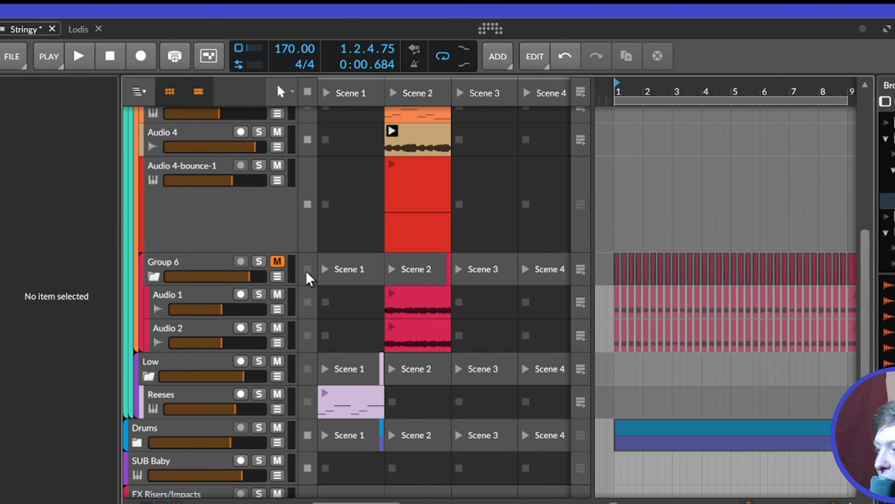
scroll(309, 275, "up", 2)
scroll(310, 279, "up", 3)
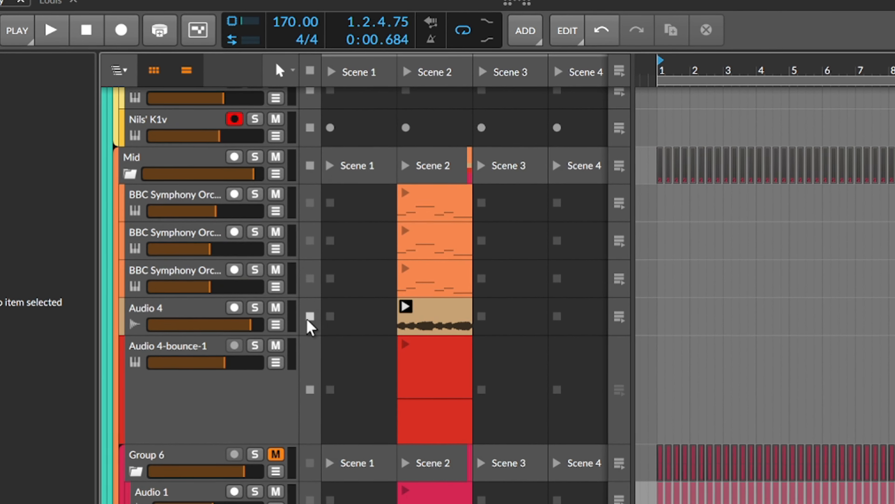
scroll(301, 317, "up", 3)
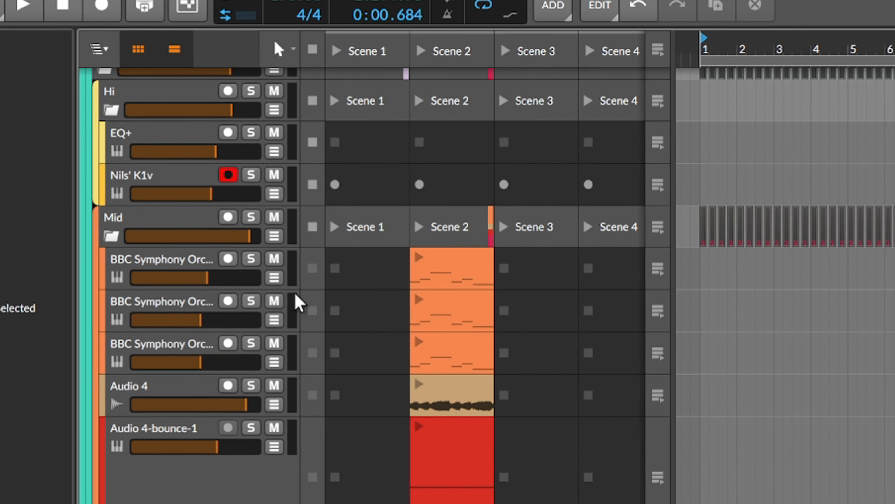
scroll(310, 247, "up", 2)
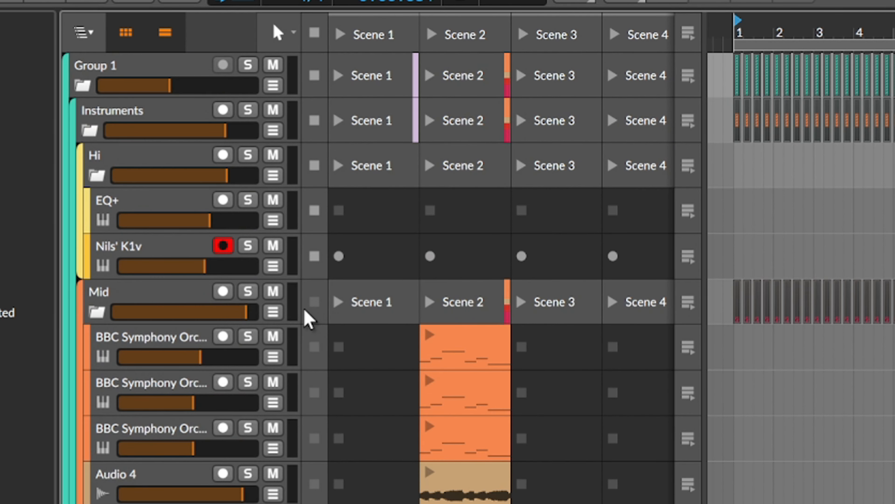
scroll(313, 344, "down", 10)
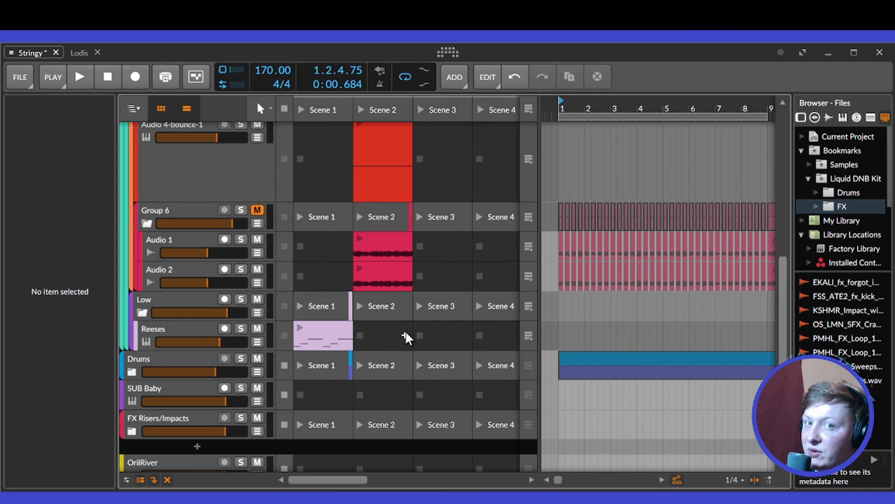
scroll(502, 385, "down", 1)
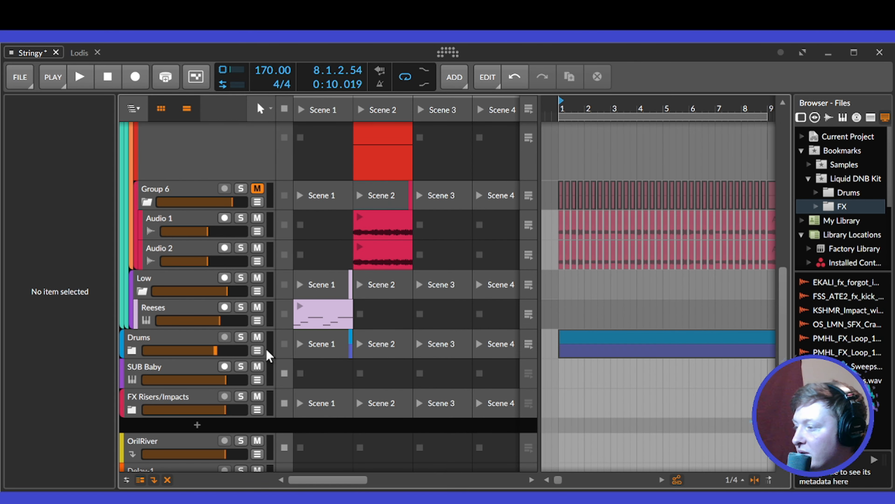
- Launch Scene 1 of the Drums group and unfold the group to show its tracks
left_click(302, 346)
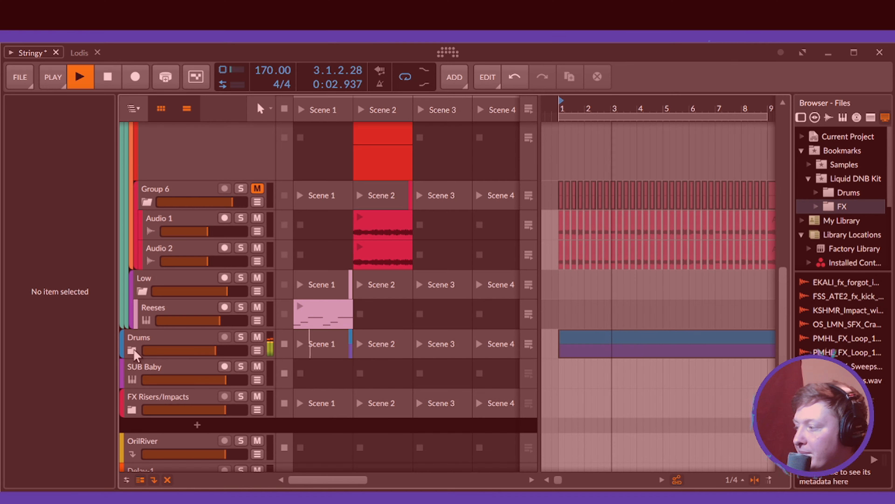
left_click(133, 350)
scroll(138, 355, "down", 3)
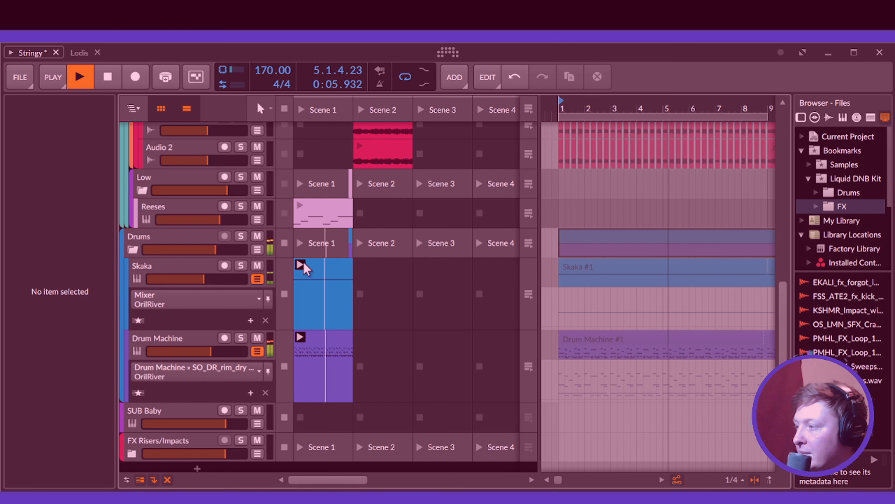
- Stop the Drums group and launch the Skaka, Drum Machine, Reeses and Audio 4 clips individually
left_click(284, 244)
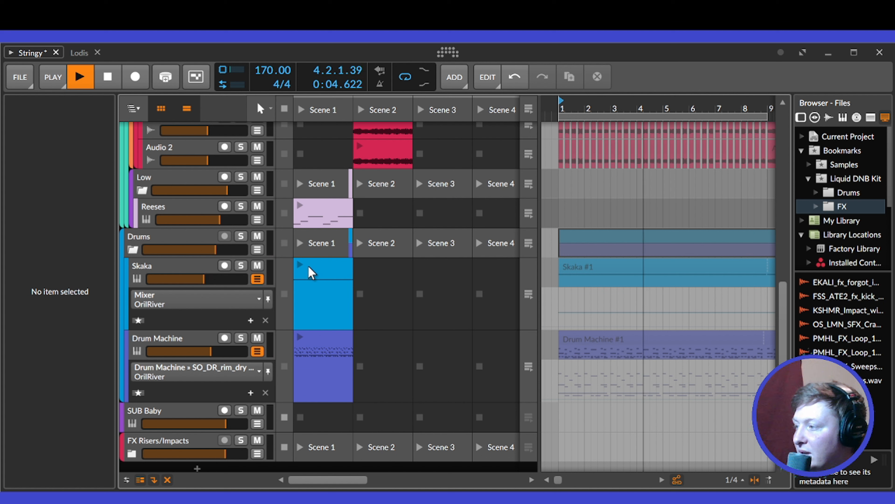
left_click(301, 264)
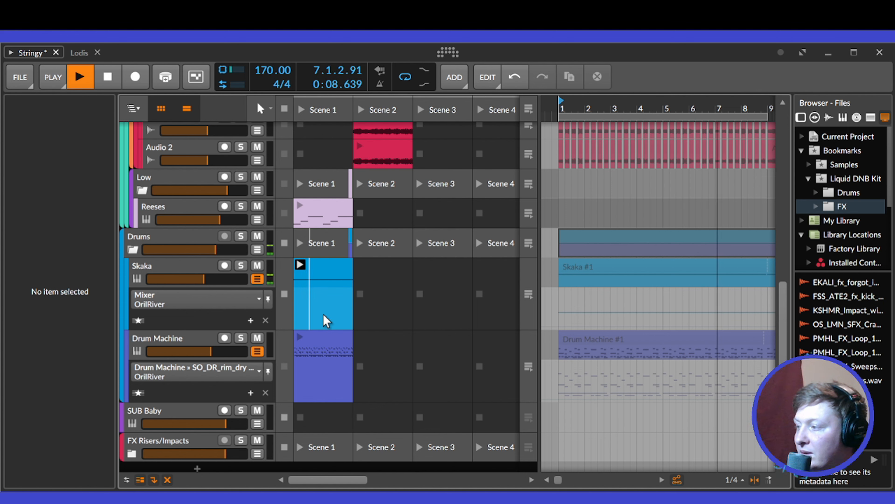
left_click(300, 337)
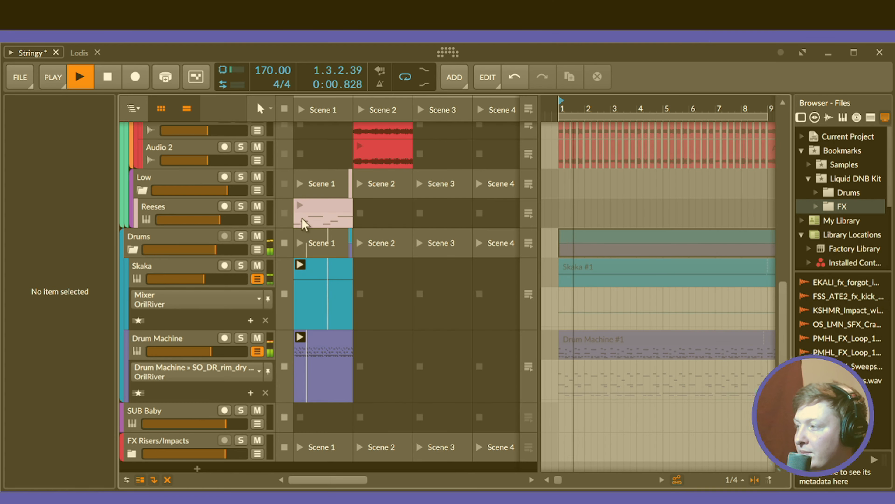
left_click(300, 204)
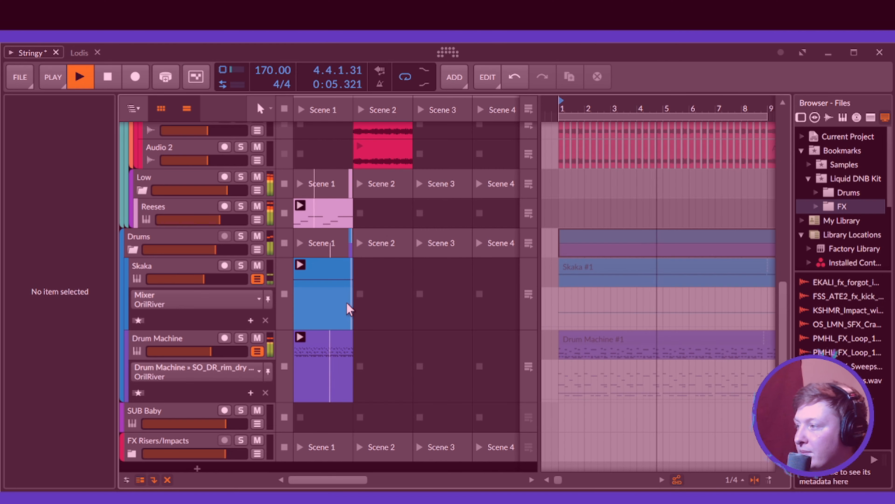
scroll(261, 234, "up", 8)
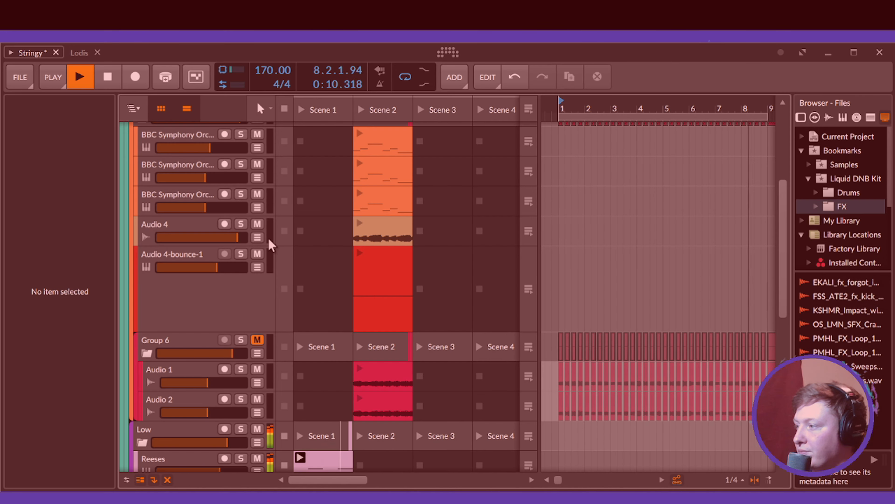
left_click(360, 223)
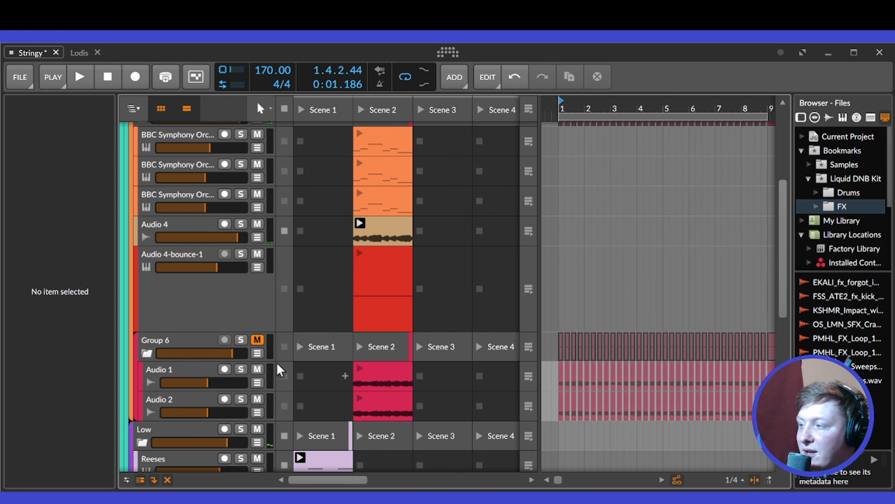
- Hide the clip launcher in the arranger and fold the Instruments group
scroll(377, 246, "up", 3)
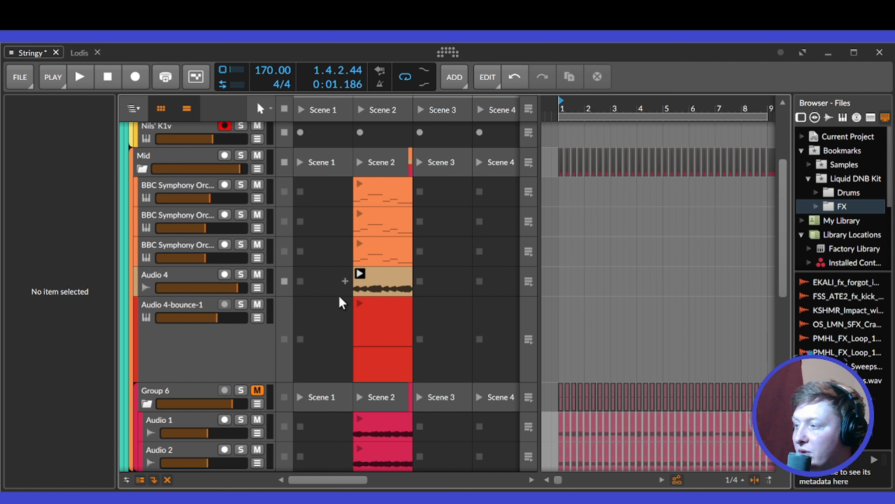
scroll(341, 302, "down", 4)
scroll(339, 305, "up", 3)
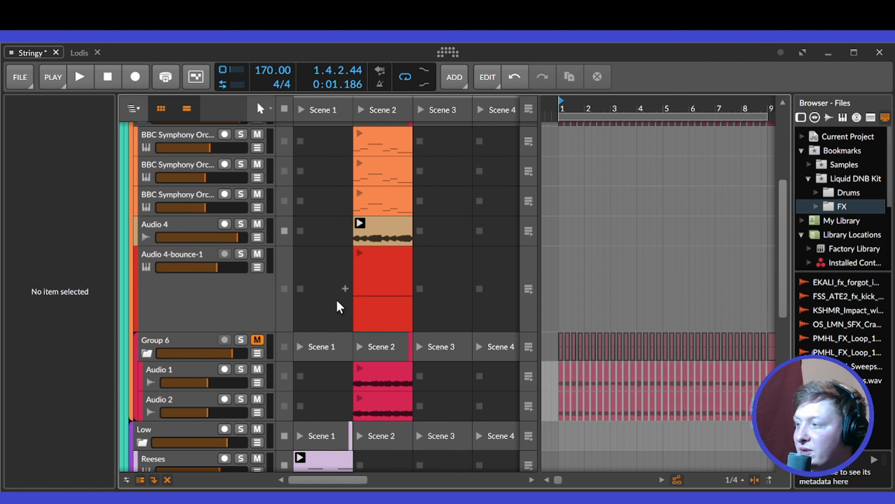
scroll(359, 299, "down", 4)
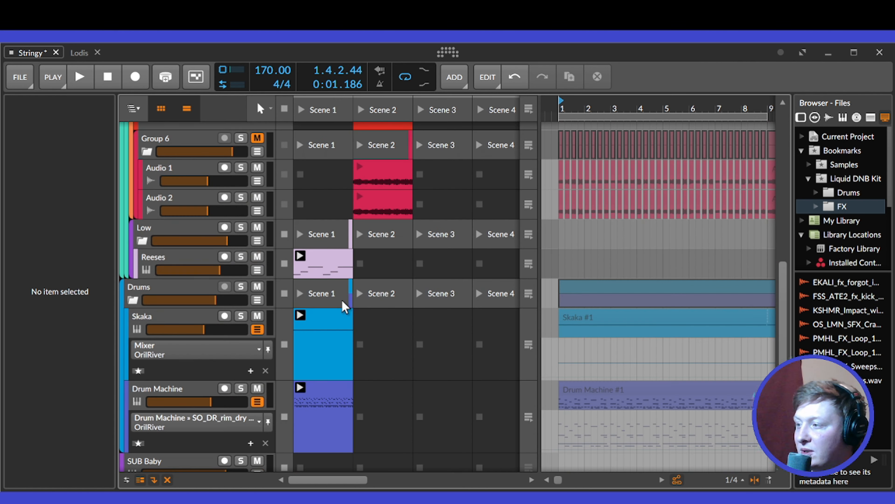
scroll(344, 304, "up", 7)
scroll(337, 306, "up", 1)
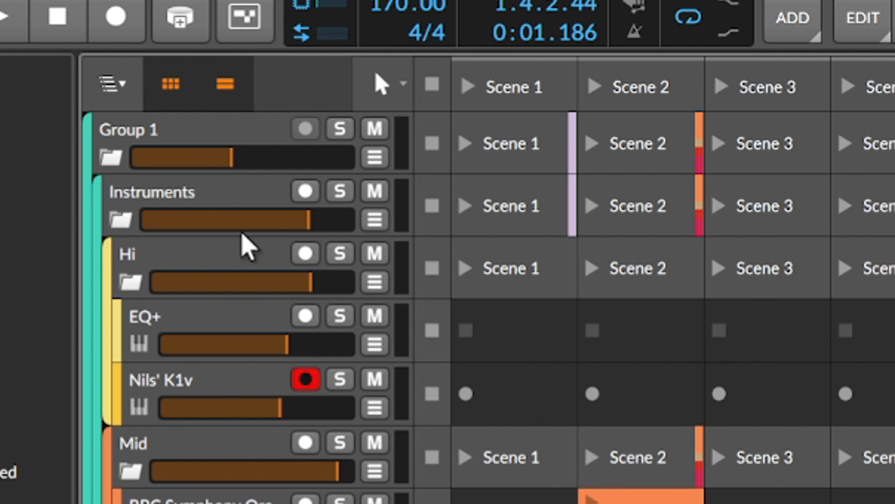
left_click(172, 85)
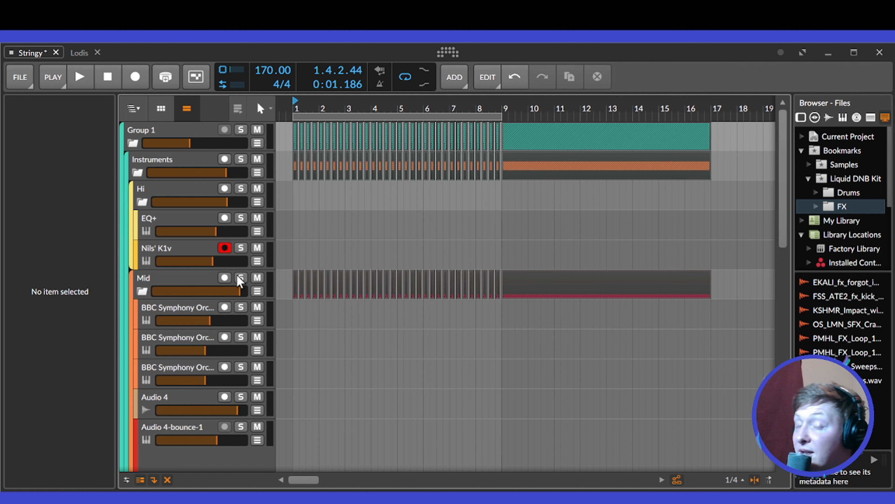
left_click(137, 172)
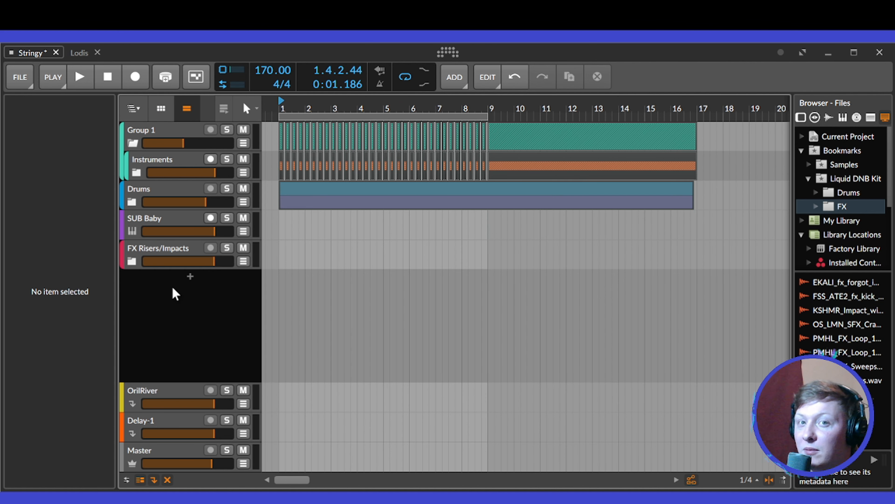
- Switch to the mixer and narrow it to the contents of the Mid group
key("alt+2")
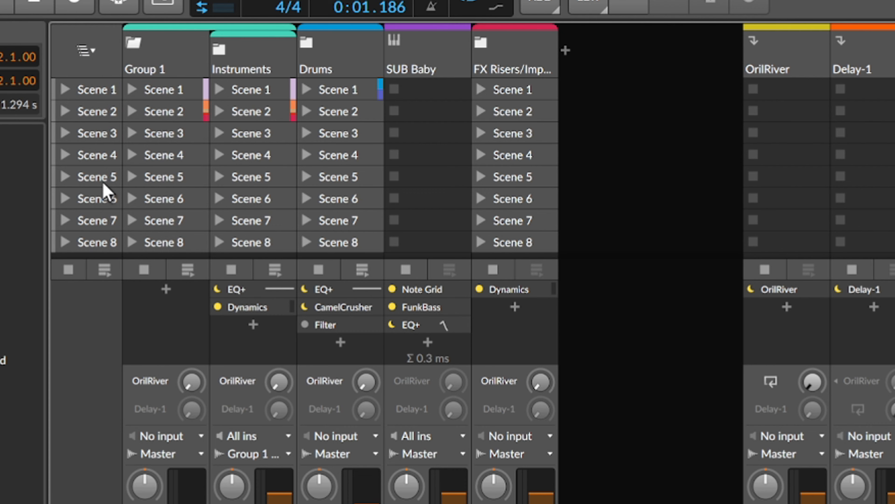
left_click(84, 53)
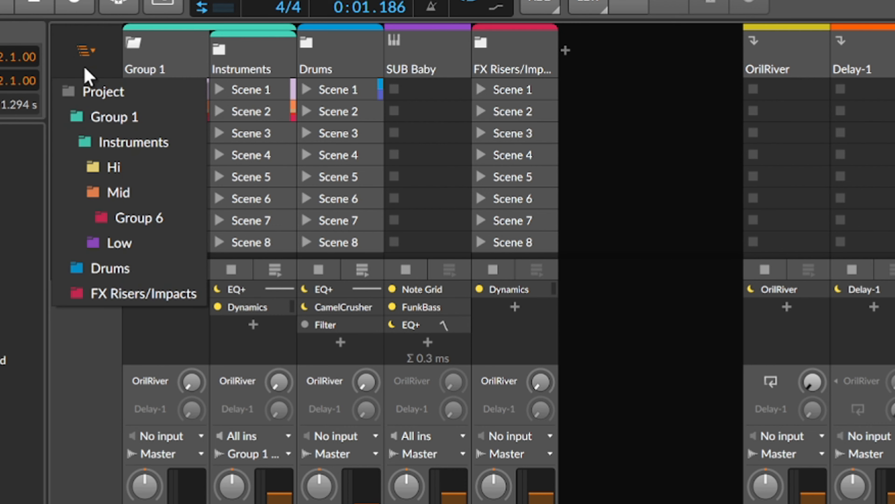
left_click(106, 194)
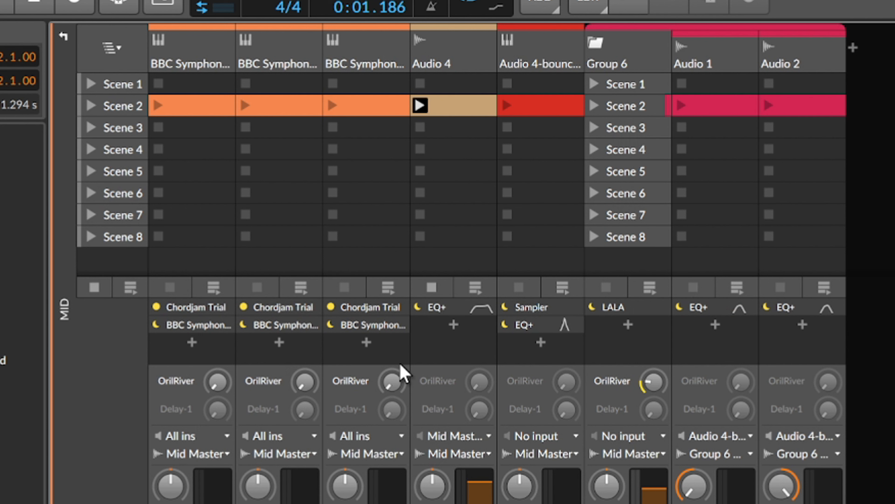
- Look over the project's group list and view the Mid group in the arranger before returning to the mixer
left_click(102, 52)
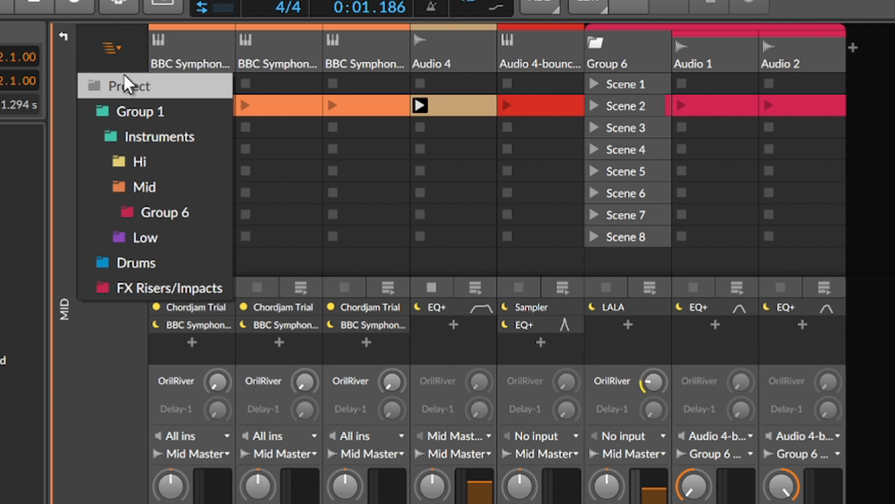
left_click(122, 53)
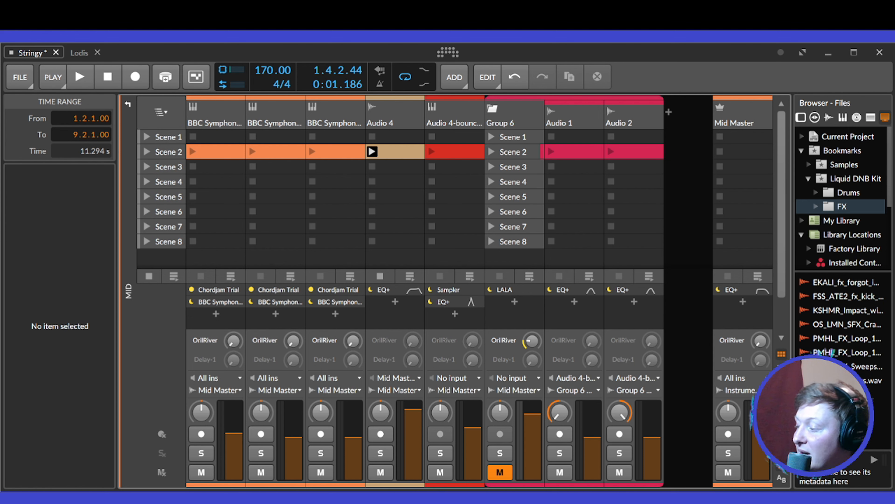
key("Tab")
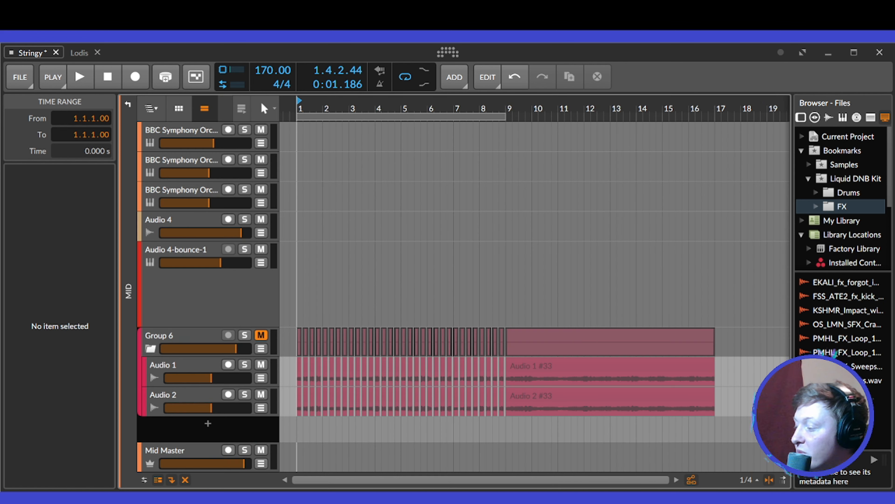
key("Tab")
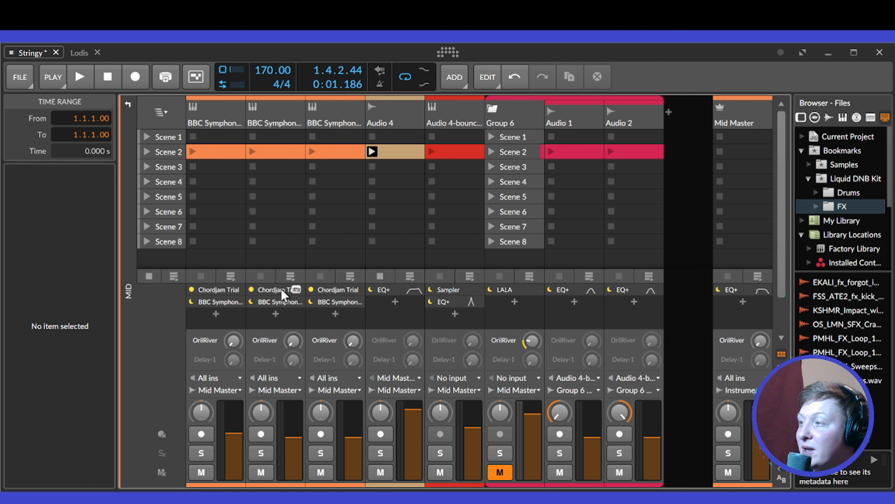
- Open the Scene 2 clip of the Audio 4-bounce-1 track in the note editor
left_click(444, 151)
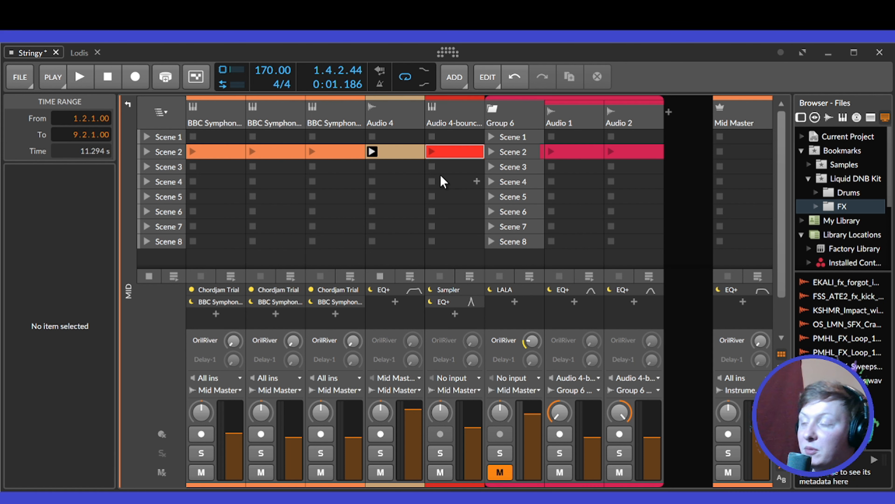
double_click(442, 155)
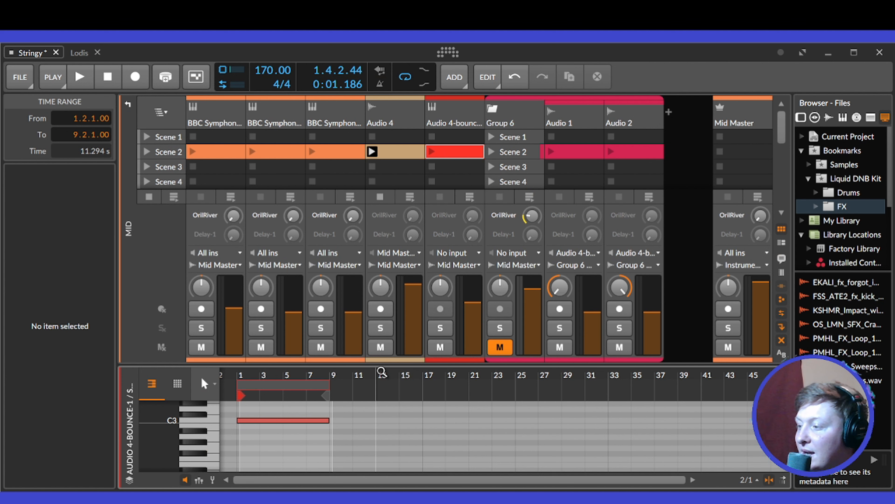
left_click_drag(380, 366, 496, 362)
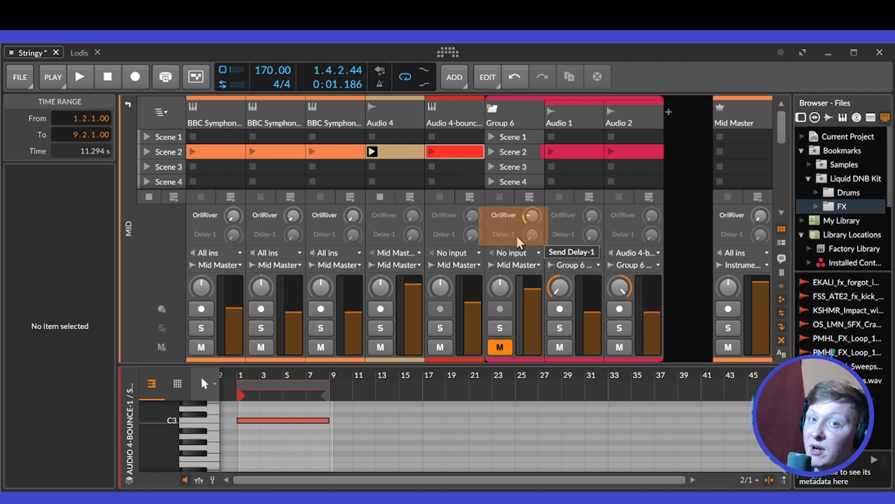
- Resize the note editor taller and shorter beneath the mixer and collapse it
left_click_drag(314, 366, 314, 286)
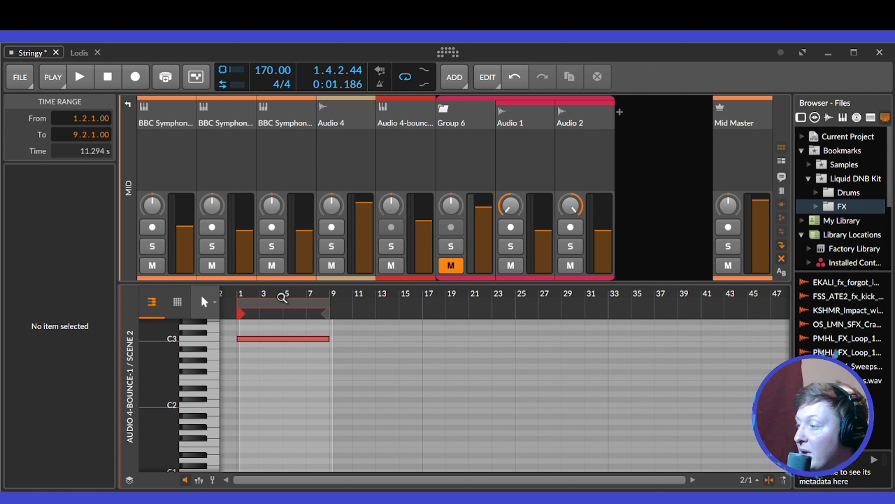
left_click_drag(279, 285, 280, 392)
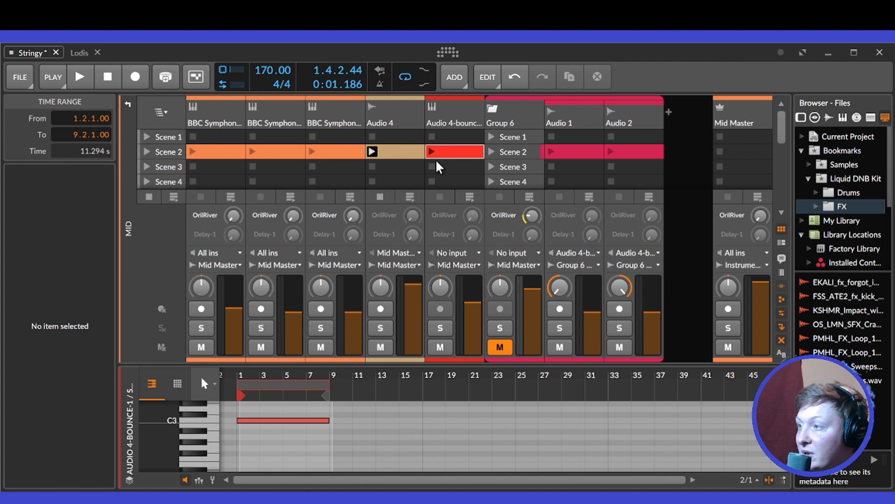
left_click_drag(454, 365, 454, 435)
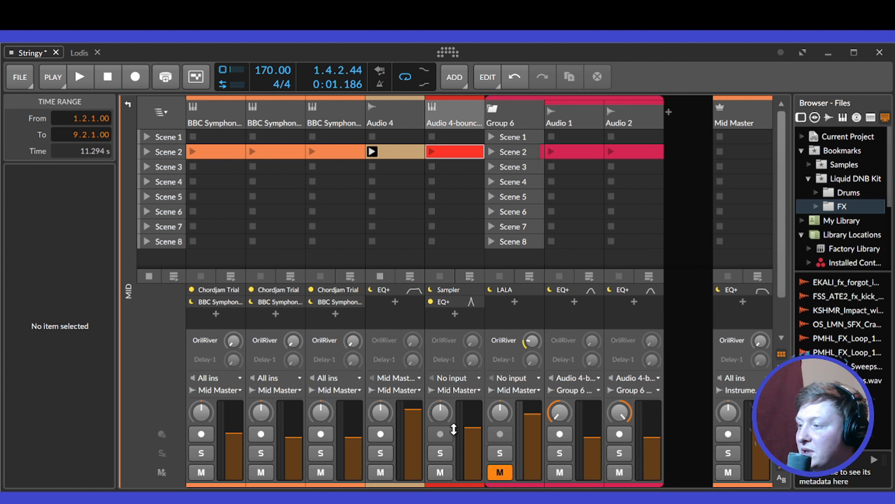
- Select the EQ+ device on the Audio 4-bounce-1 track and show the track's device chain
left_click(445, 301)
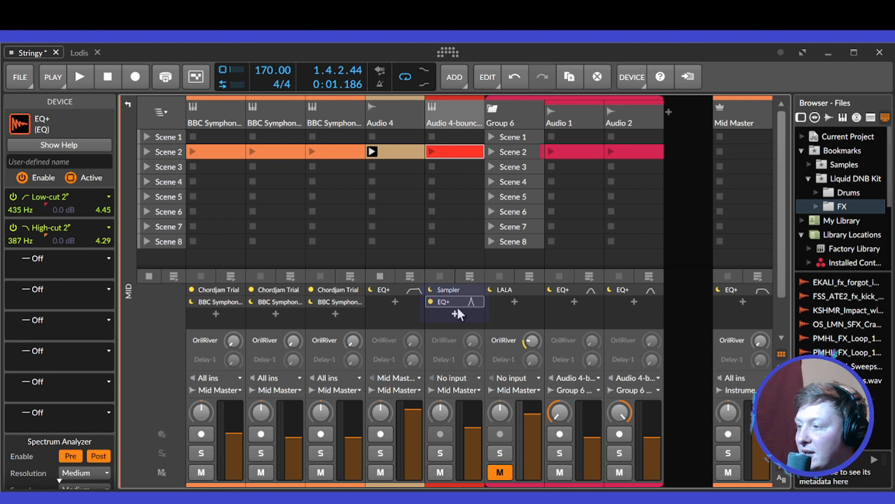
double_click(454, 303)
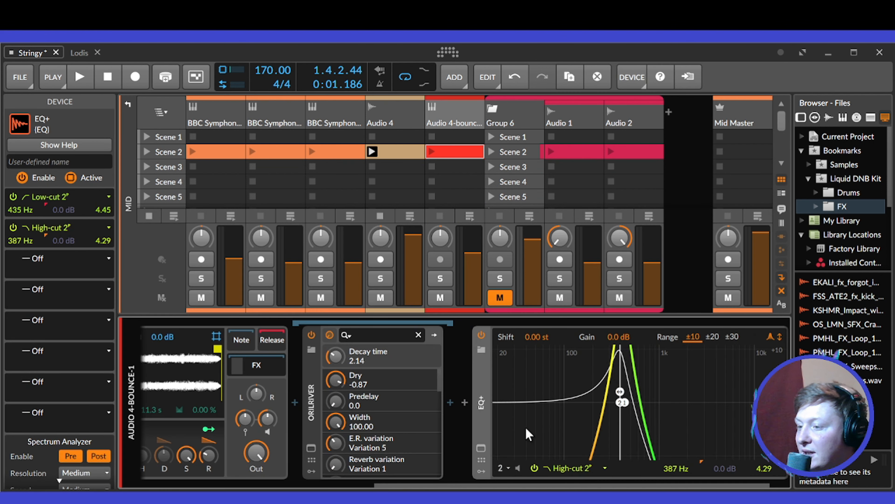
scroll(557, 478, "right", 2)
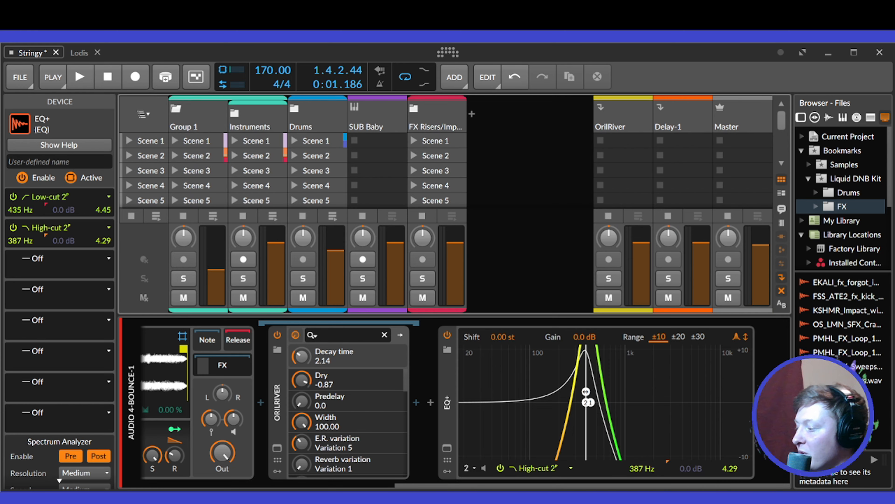
- Return to the arranger and inspect the OrilRiver effect track's devices, including the reverb's plug-in window
left_click(46, 498)
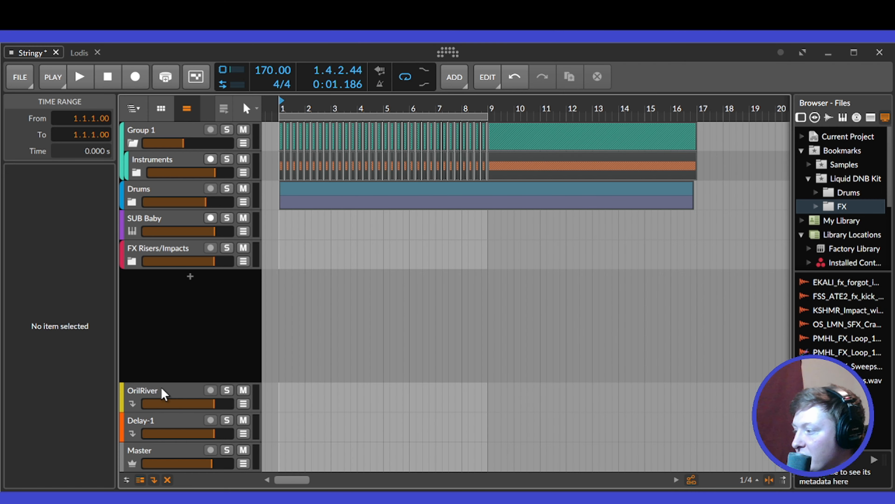
double_click(331, 333)
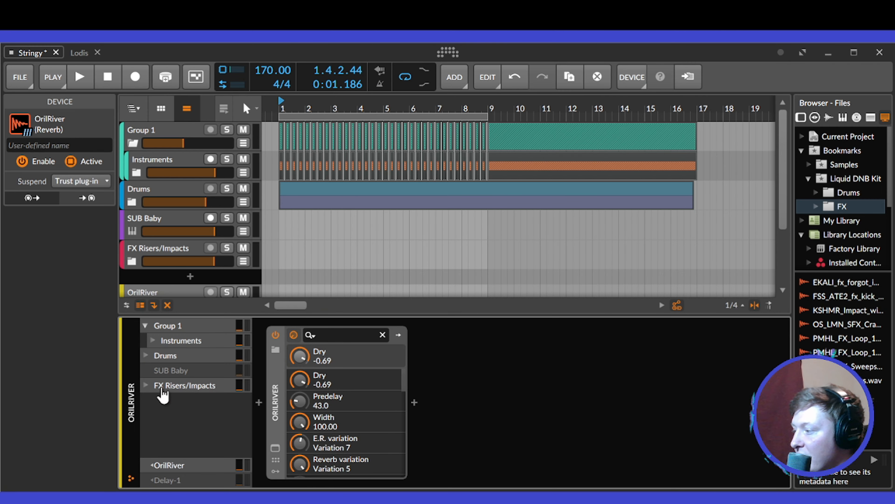
left_click(276, 447)
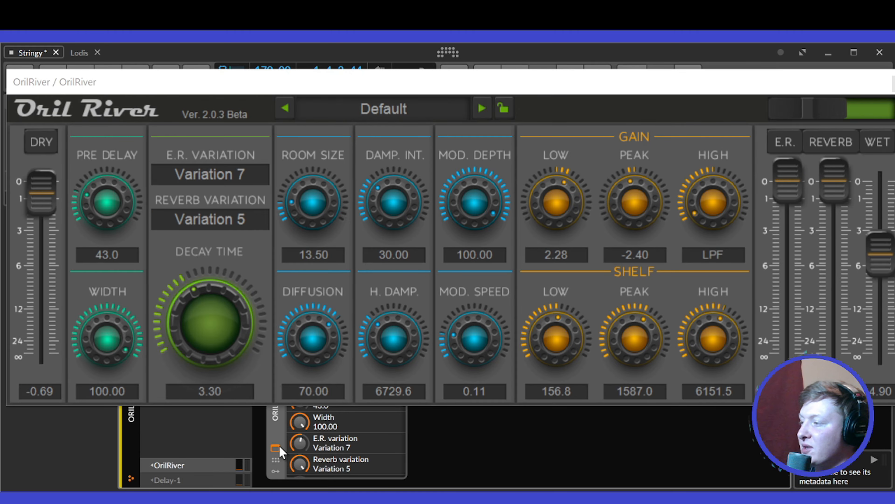
left_click(279, 448)
scroll(173, 247, "down", 3)
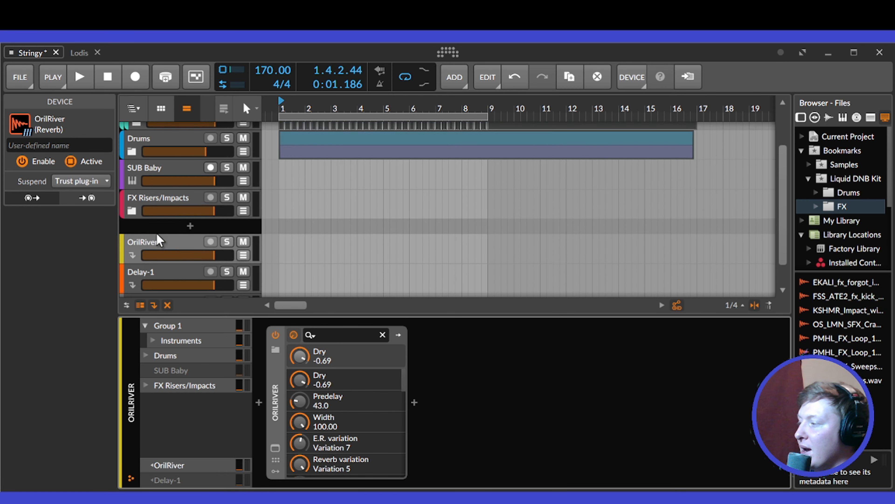
- Inspect the Delay-1 and OrilRiver effect tracks and examine the OrilRiver send of FX Risers/Impacts in the mixer
left_click(178, 265)
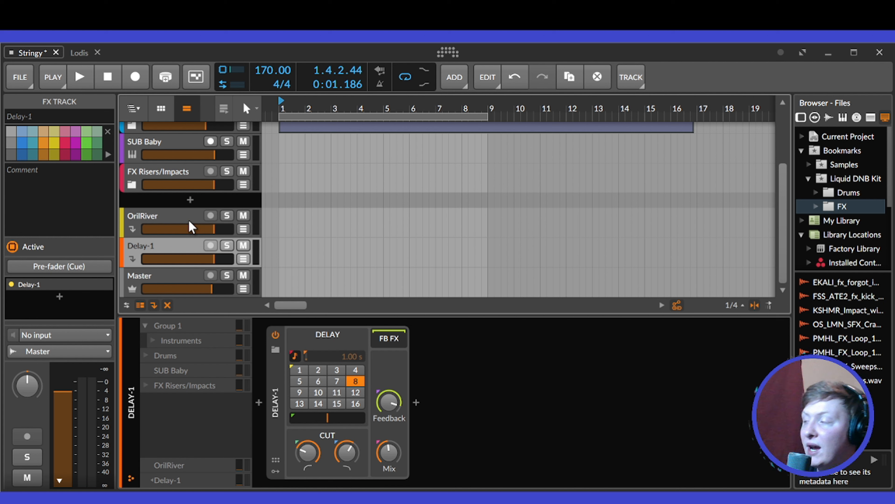
left_click(166, 219)
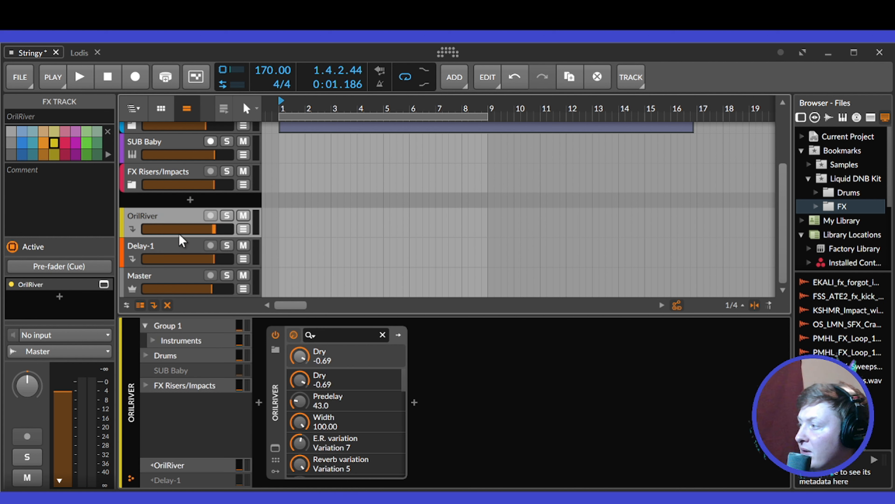
left_click(162, 249)
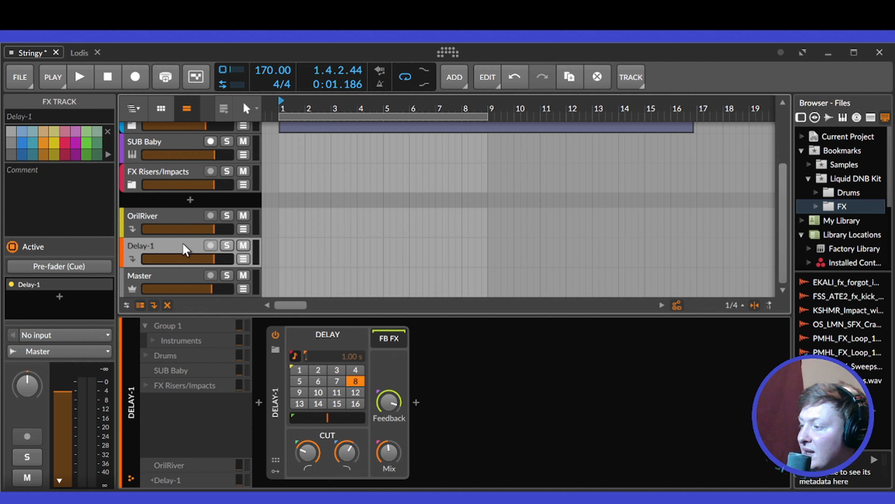
left_click(162, 174)
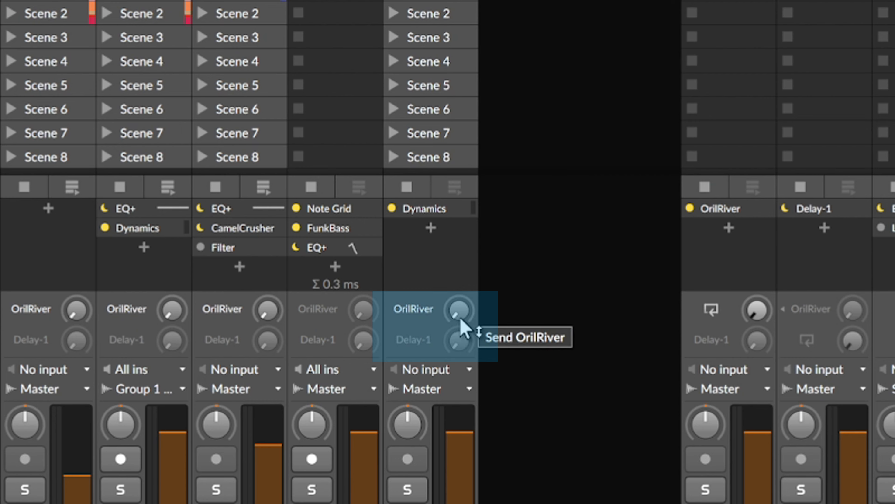
left_click_drag(453, 344, 458, 325)
- Narrow the mixer to the Mid group and open the Audio 4-bounce-1 Scene 2 clip in a shorter note editor
left_click(147, 85)
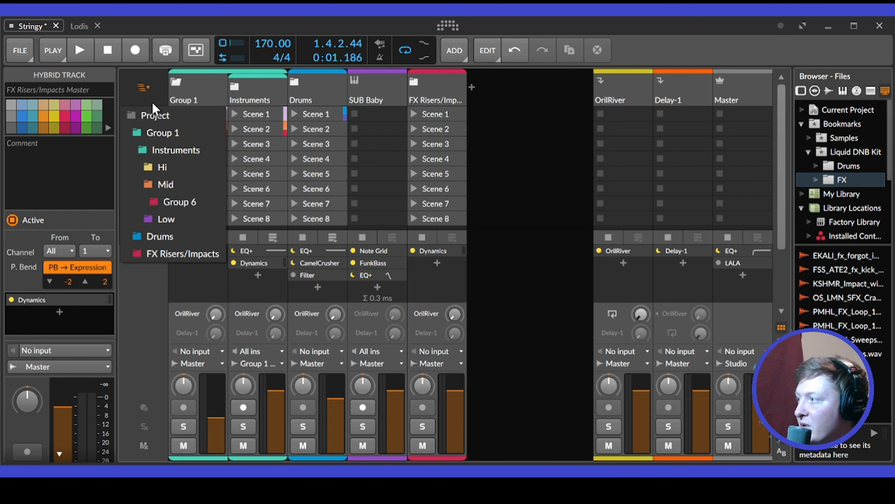
left_click(173, 184)
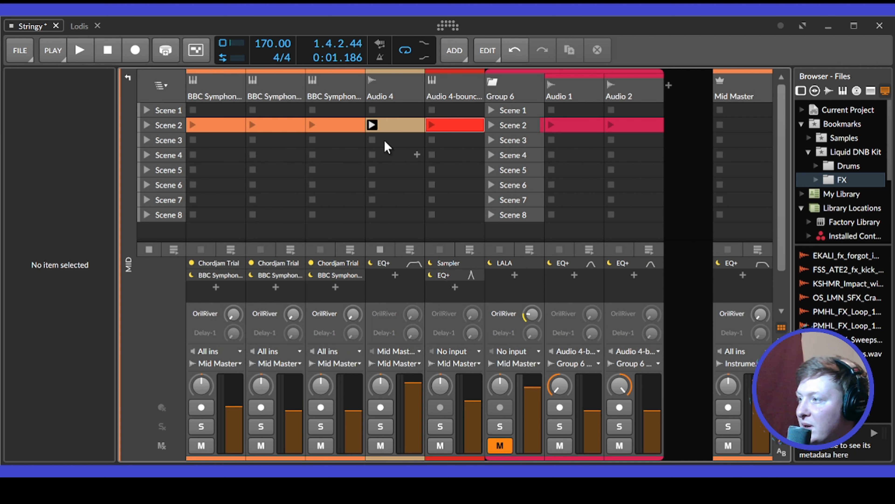
double_click(447, 125)
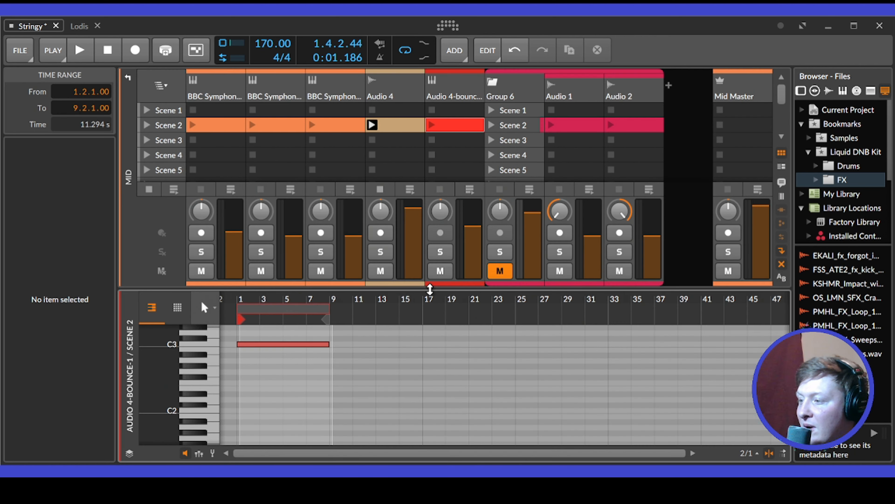
left_click_drag(430, 289, 430, 338)
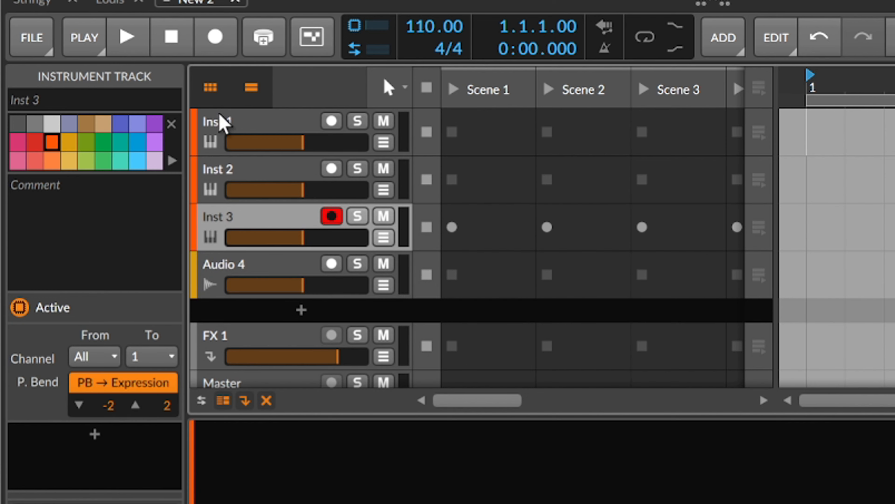
- Hide the clip launcher in the New 2 project, leaving the arranger timeline shown
left_click(133, 109)
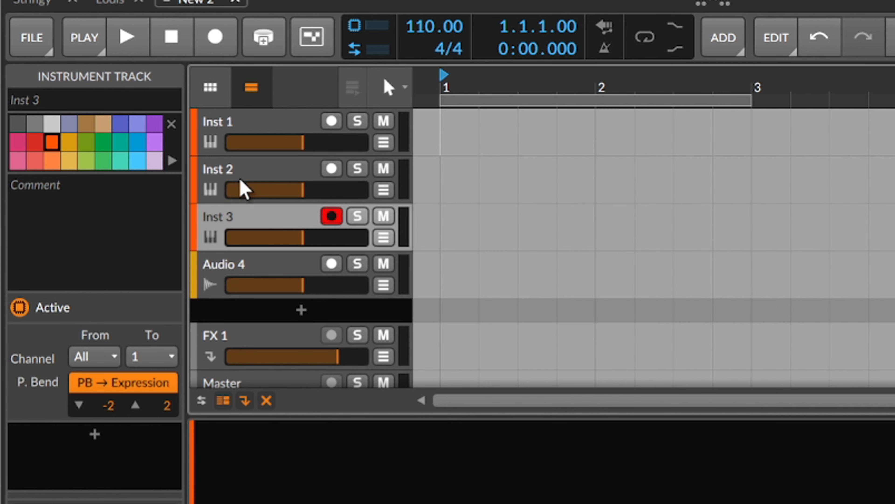
- Delete the Audio 4 track, and gather Inst 1, Inst 2 and Inst 3 in a new group track
left_click(241, 269)
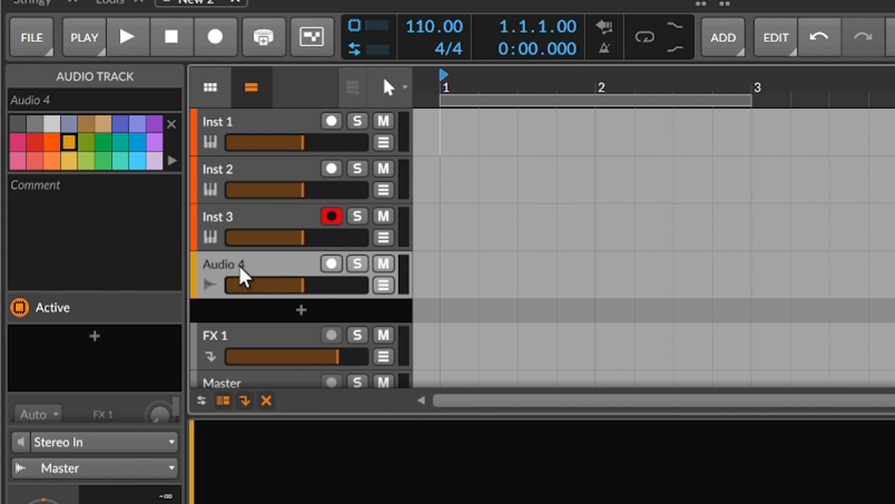
key("Delete")
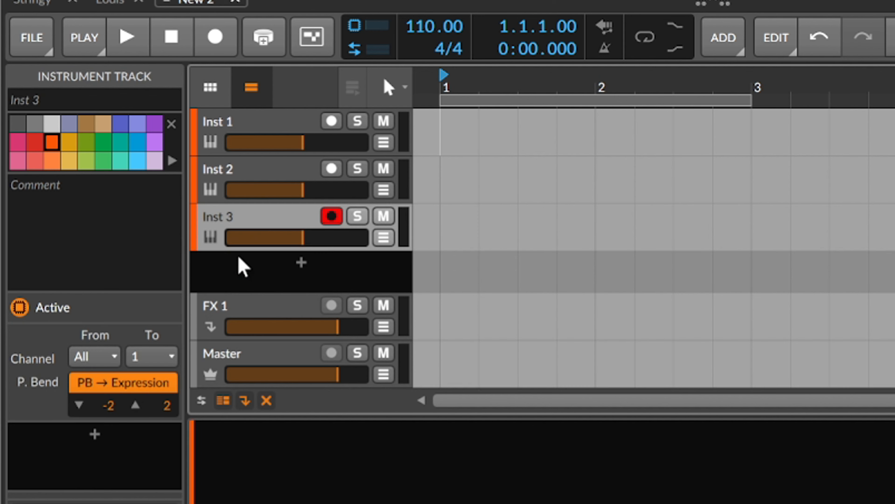
left_click(261, 128)
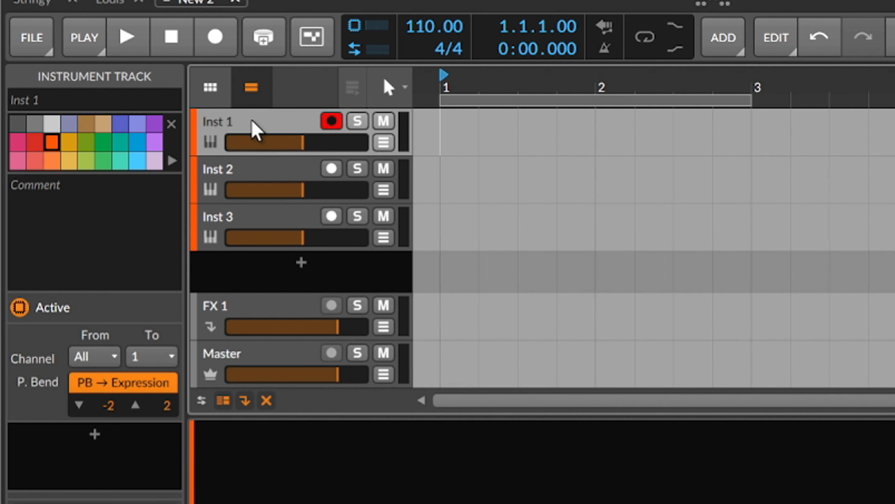
right_click(256, 131)
key("Escape")
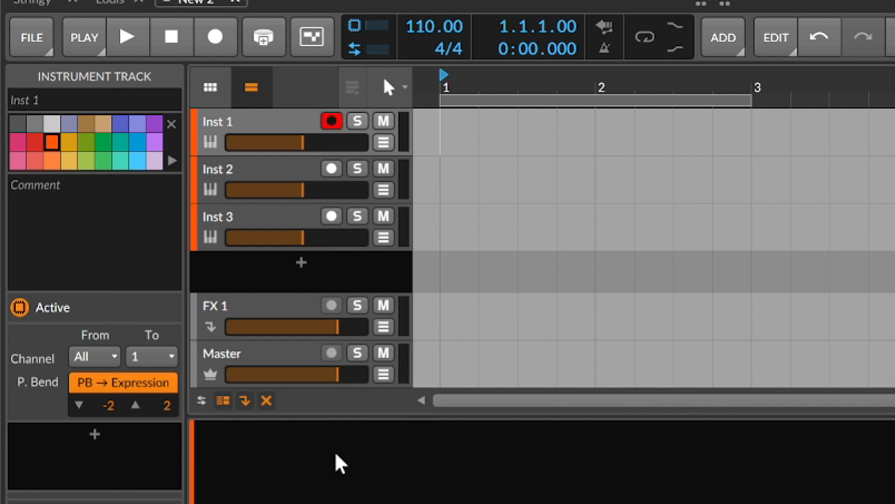
left_click_drag(246, 213, 248, 197)
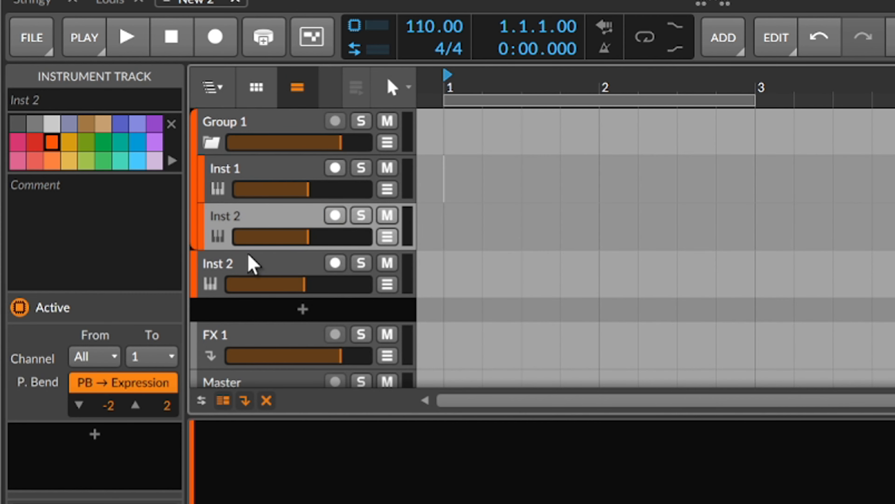
left_click_drag(252, 264, 274, 240)
- Duplicate Group 1 twice, with the device panel collapsed, and unfold both copies to show their instrument tracks
left_click(250, 124)
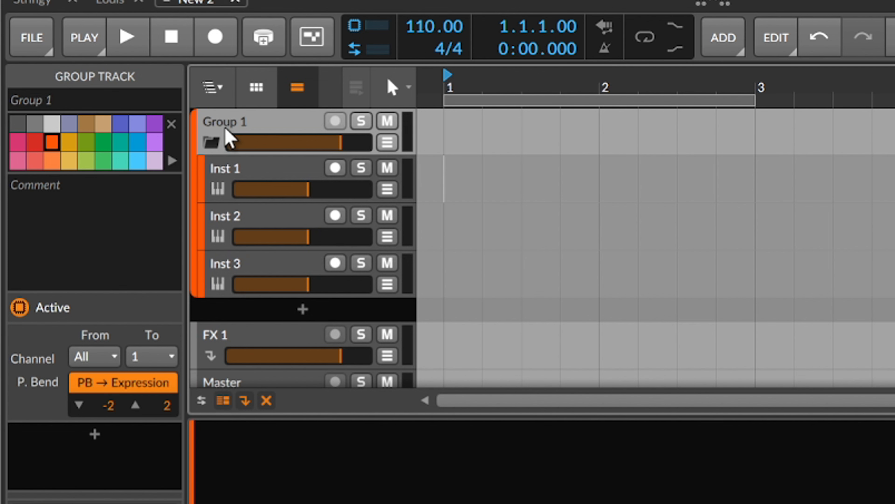
key("ctrl+d")
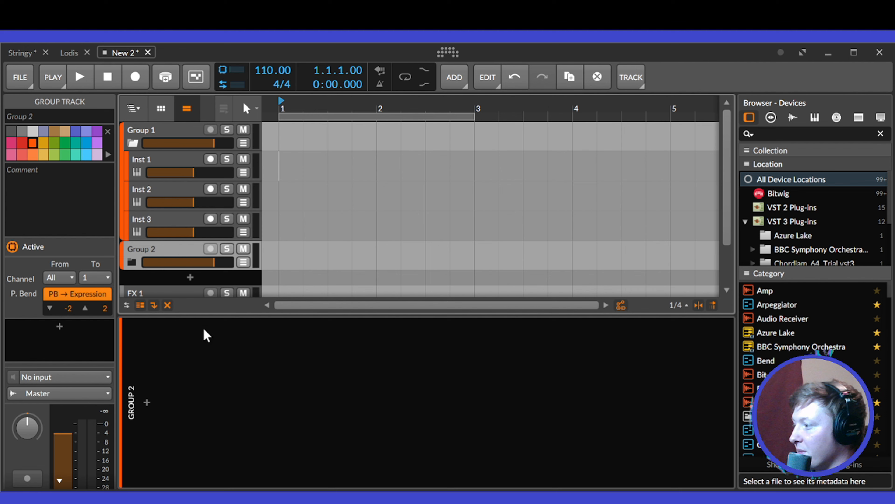
left_click_drag(207, 315, 219, 438)
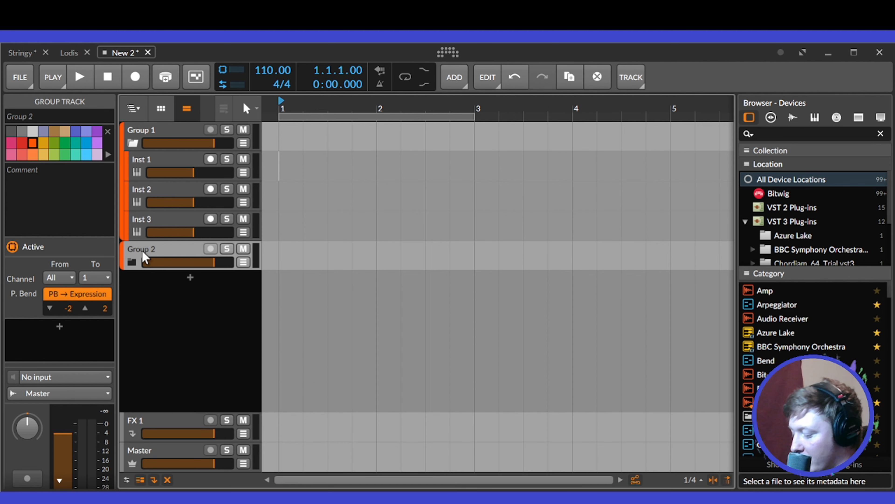
key("ctrl+d")
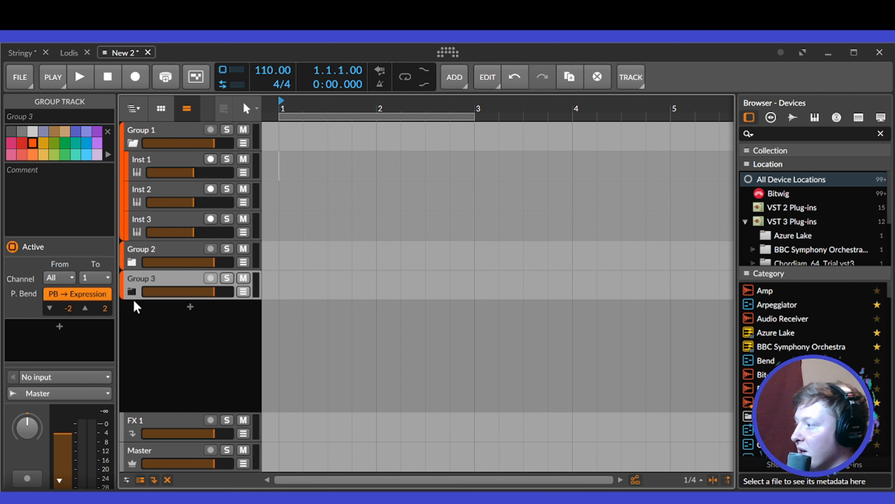
left_click(132, 291)
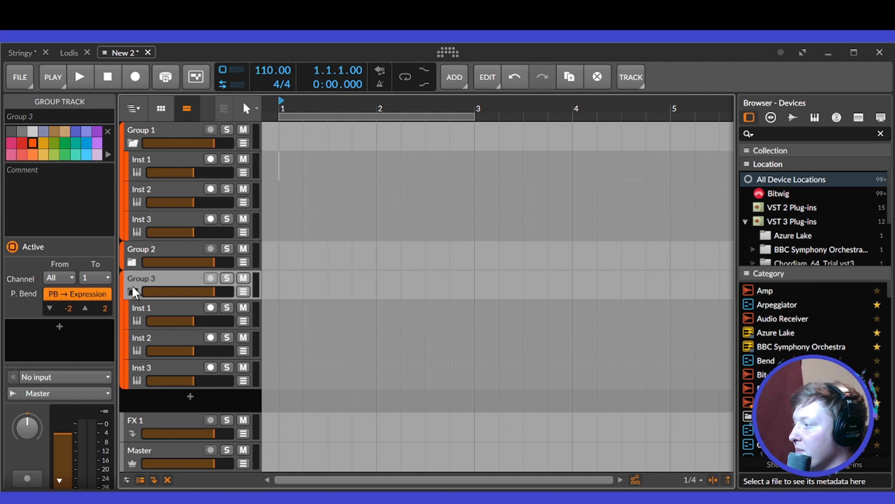
left_click(132, 263)
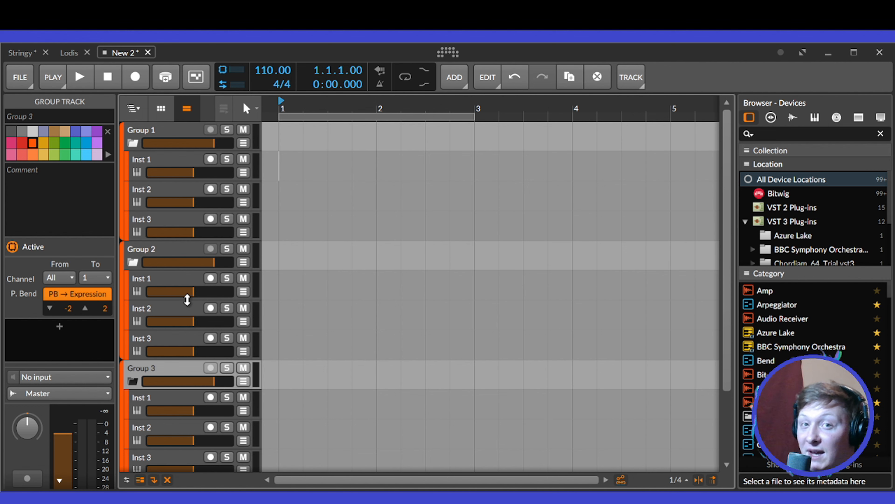
- Color Group 1 dark yellow and its three instrument tracks a lighter yellow
right_click(136, 128)
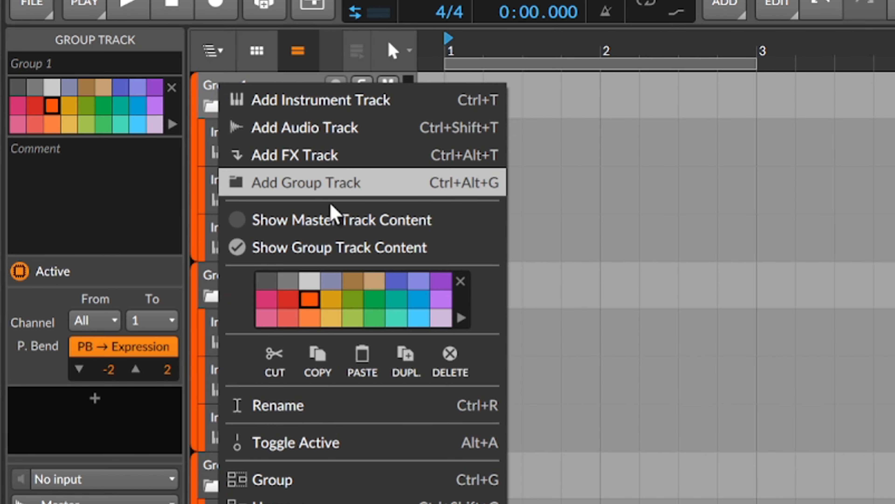
left_click(336, 301)
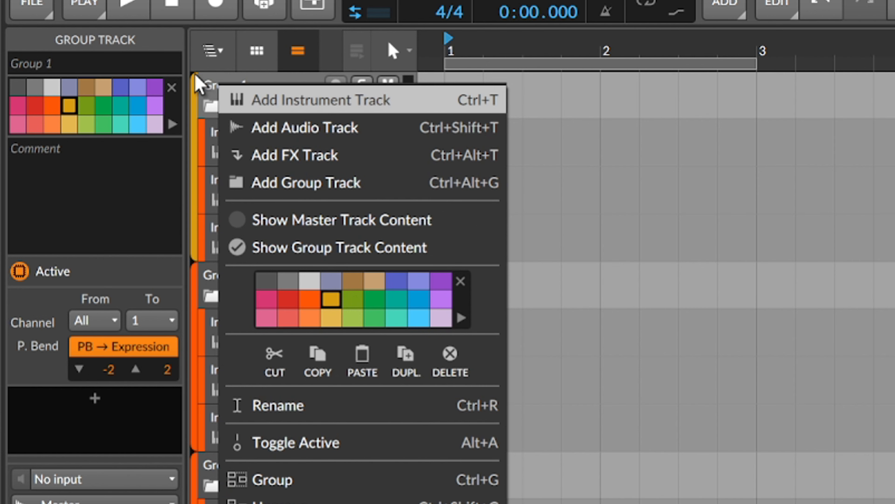
left_click(232, 106)
right_click(245, 126)
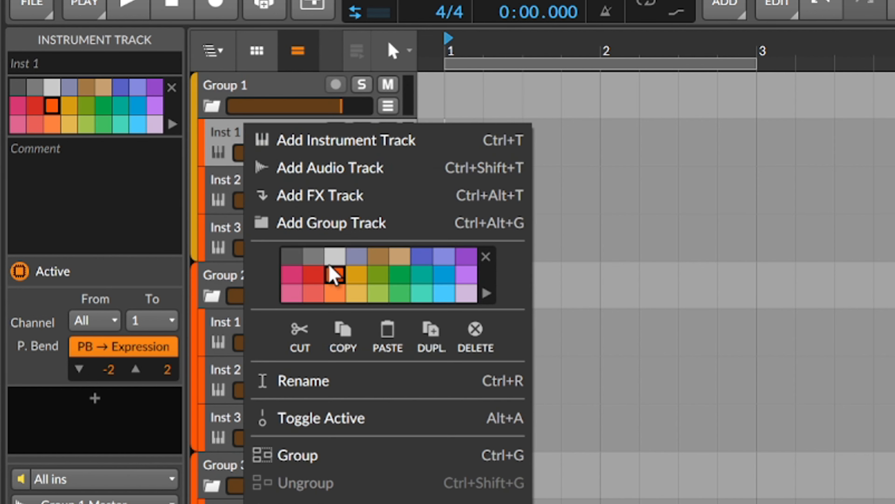
left_click(355, 289)
right_click(221, 183)
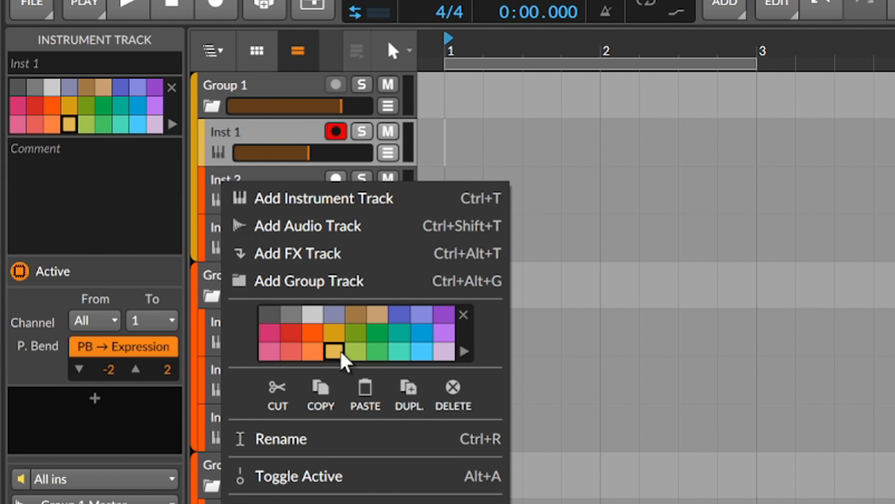
left_click(209, 141)
right_click(243, 183)
left_click(362, 354)
right_click(217, 236)
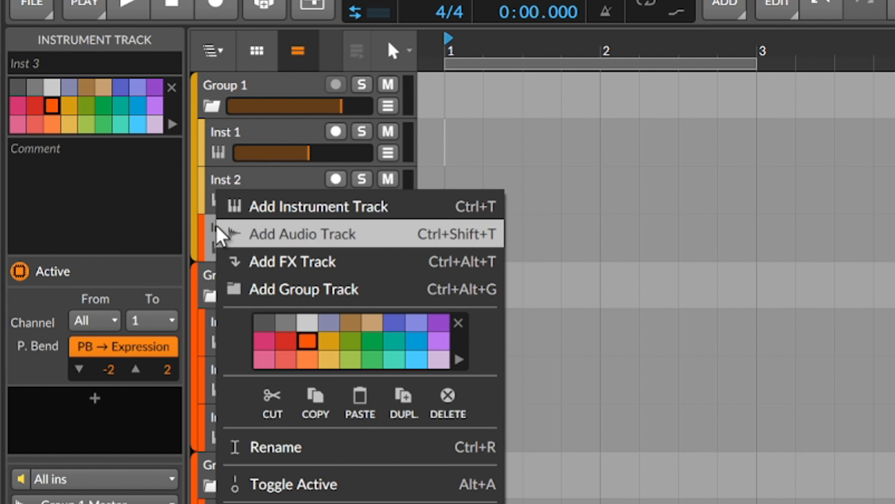
left_click(329, 360)
- Color Group 2 dark green and its Inst 1 track light green
right_click(248, 286)
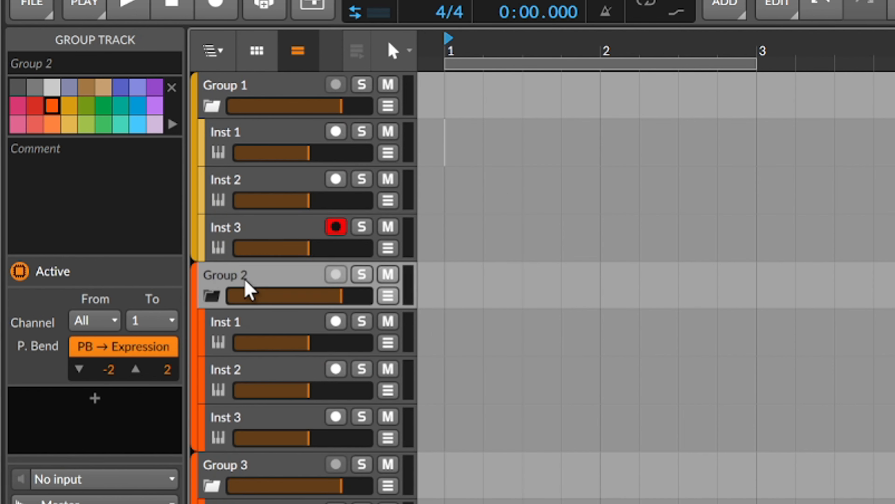
left_click(379, 377)
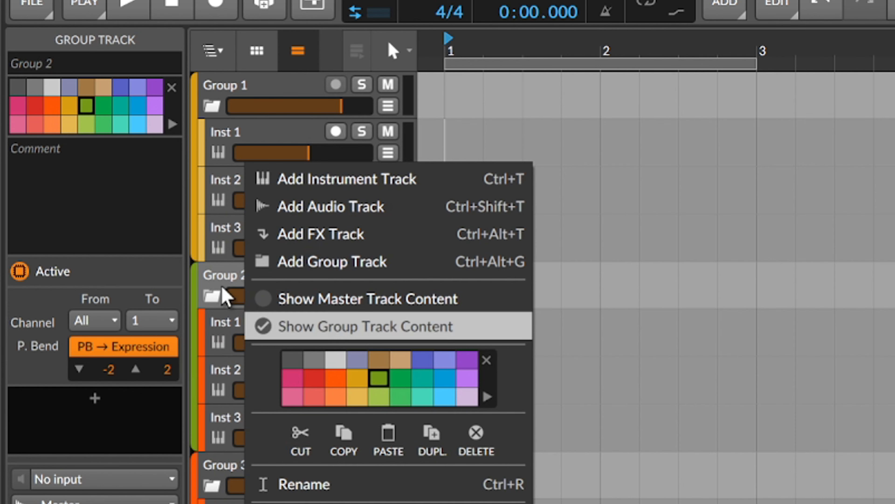
left_click(229, 300)
right_click(240, 337)
left_click(370, 360)
- Color the Inst 2 and Inst 3 tracks inside Group 2 the same light green as Inst 1
left_click(226, 370)
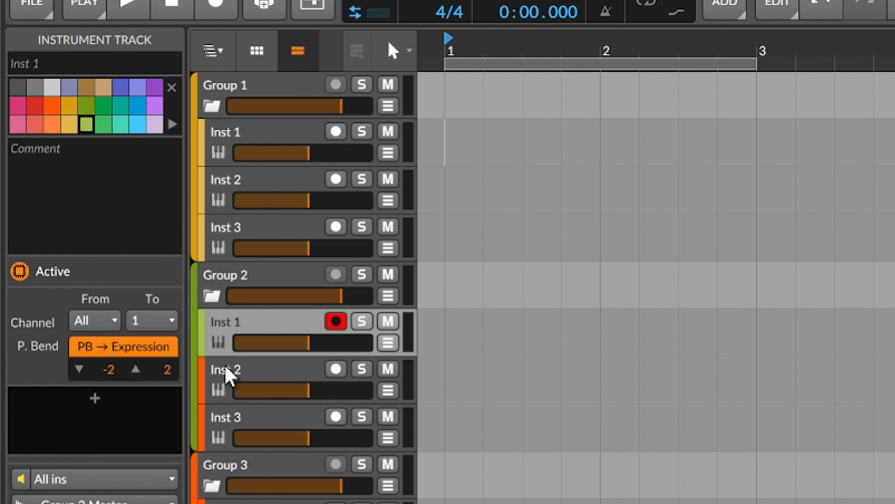
right_click(226, 370)
left_click(200, 366)
left_click(216, 369)
right_click(260, 374)
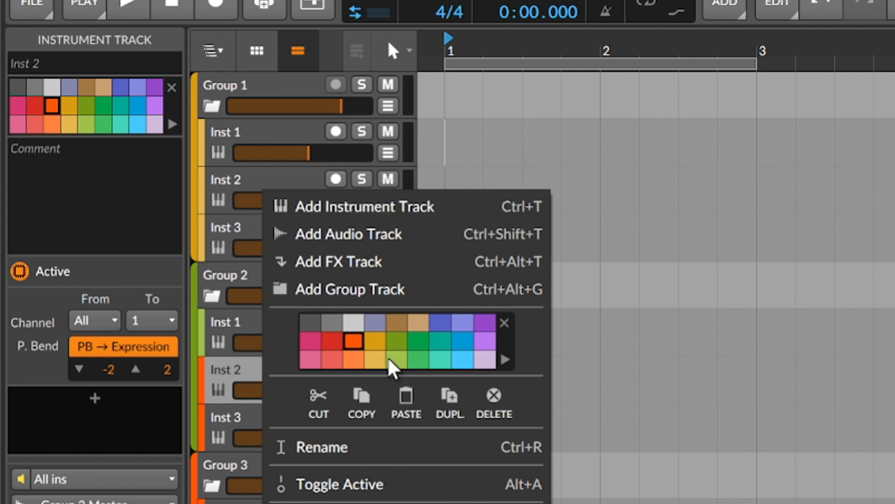
left_click(391, 362)
left_click(250, 372)
right_click(250, 372)
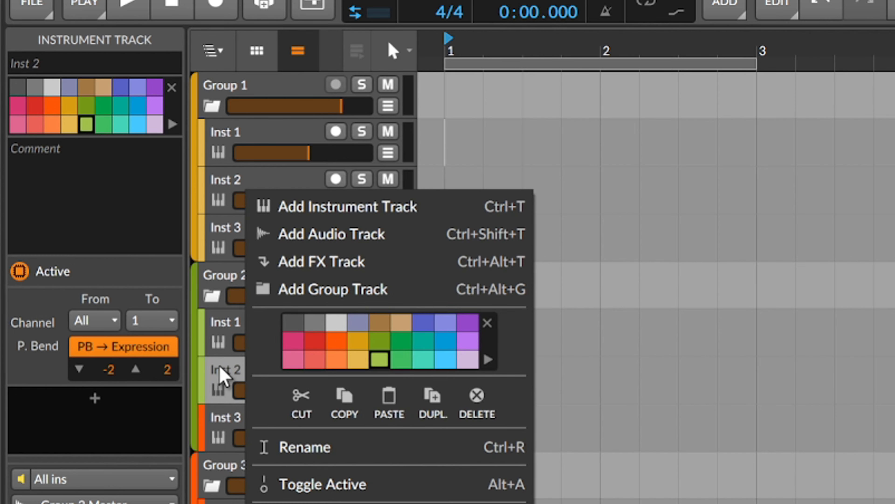
left_click(247, 419)
right_click(247, 420)
left_click(380, 360)
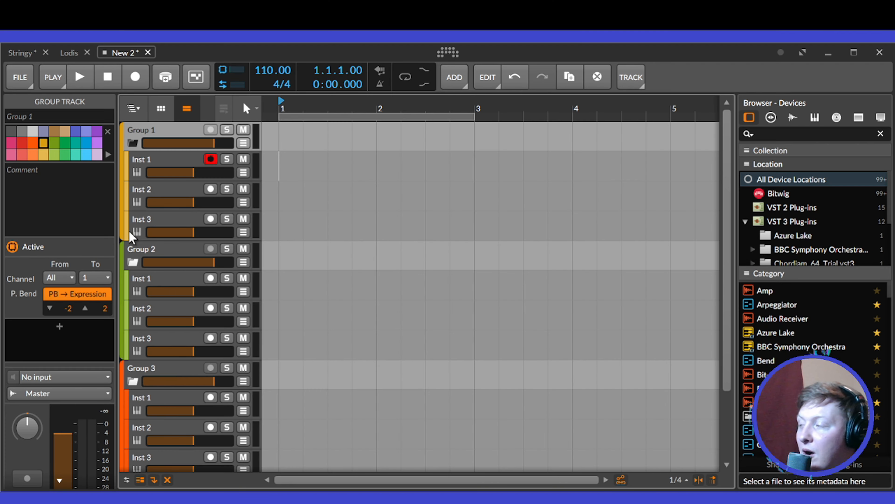
- Rename the yellow Group 1 track as Hi
right_click(152, 143)
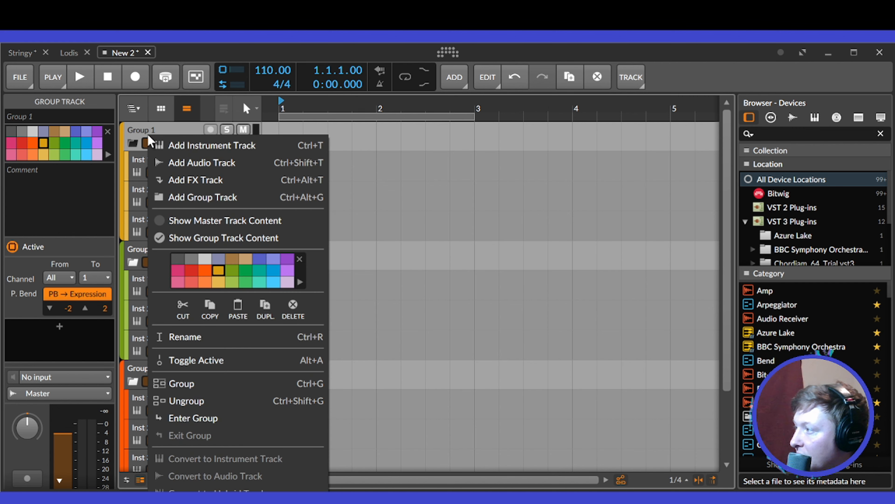
left_click(197, 337)
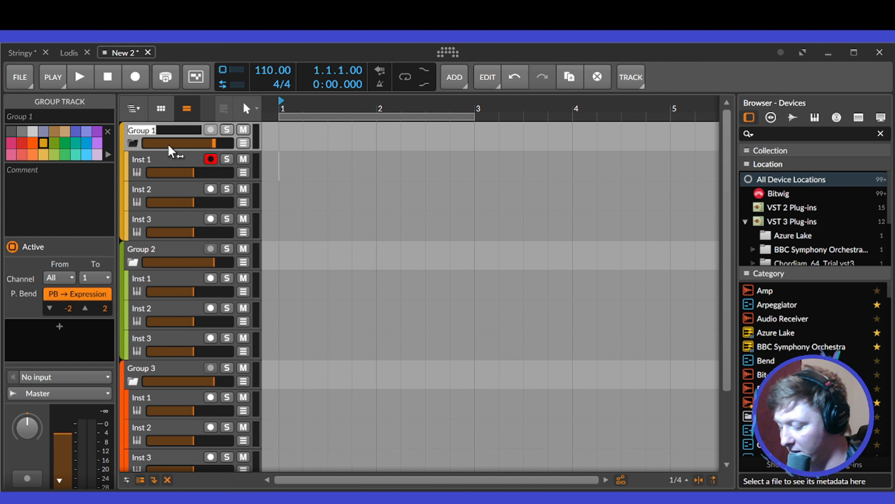
type("Hi")
key("Return")
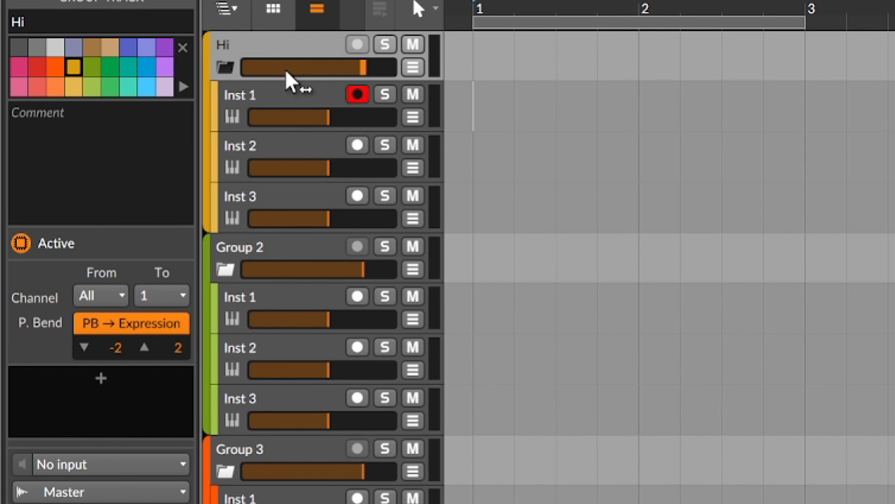
- Rename the green Group 2 track as Mid
right_click(254, 261)
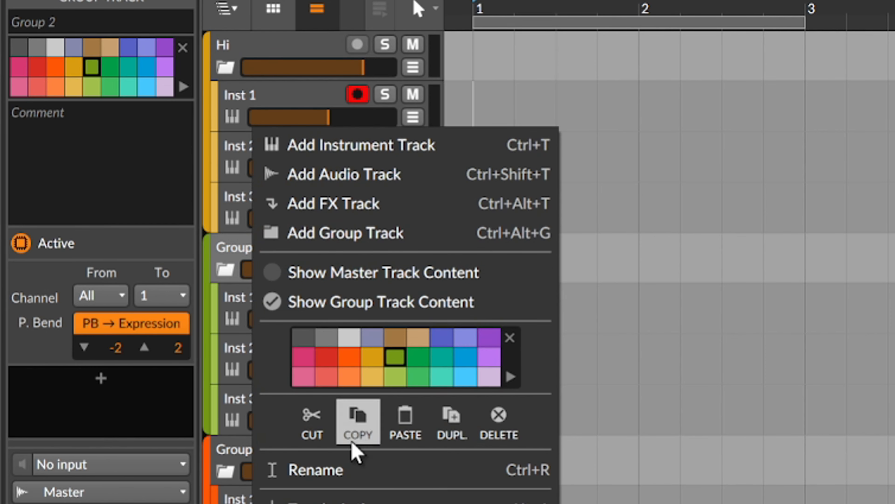
left_click(351, 469)
type("Mid")
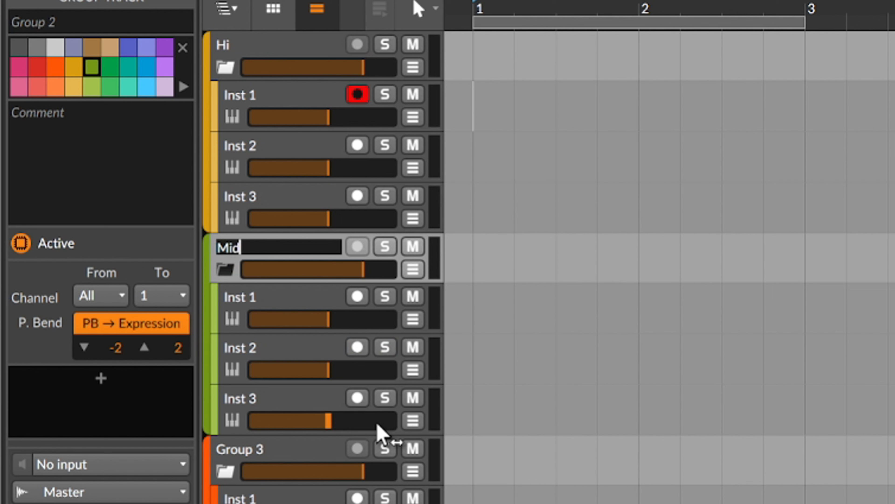
key("Return")
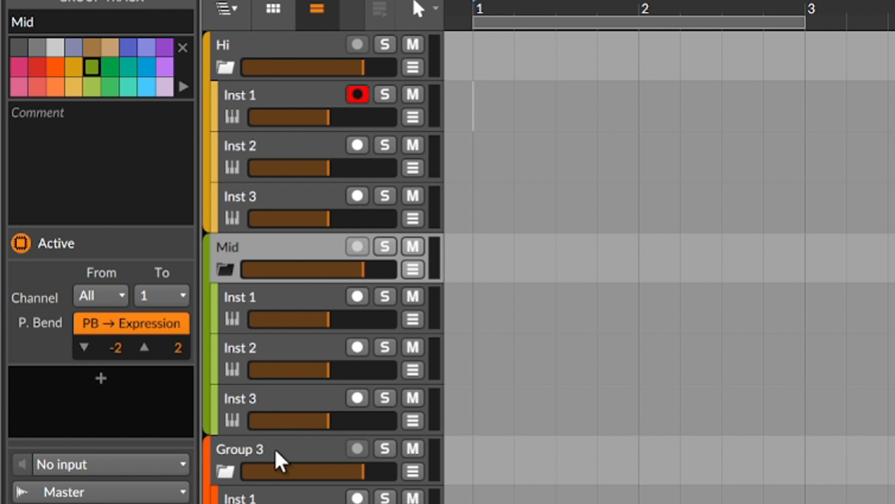
- Rename the orange Group 3 track as Low
right_click(280, 459)
left_click(354, 482)
type("L")
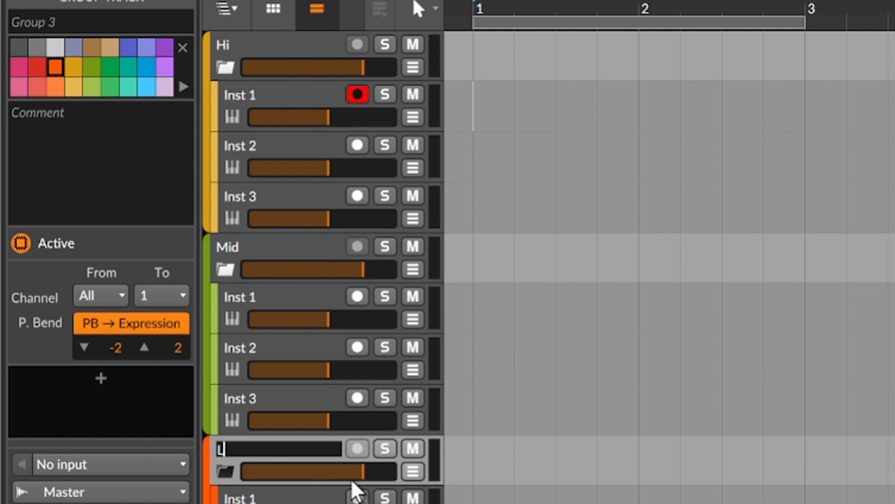
type("ow")
key("Return")
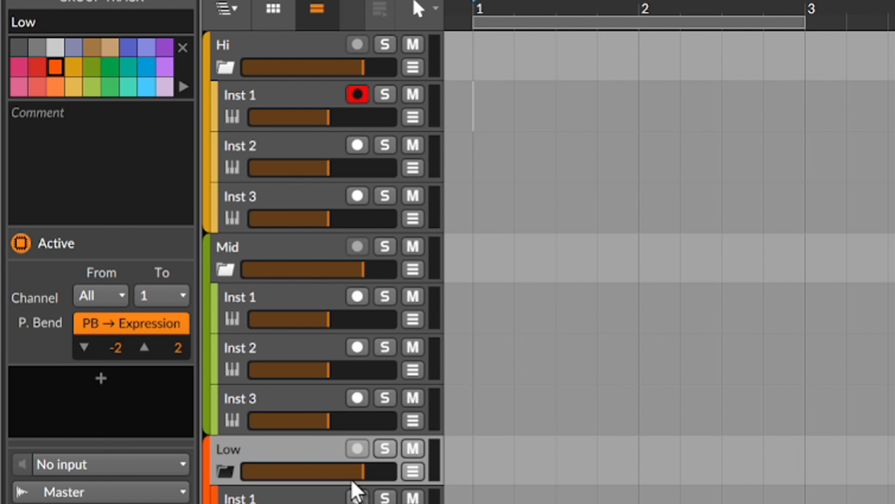
- Fold the Hi, Mid and Low groups so that their instrument tracks are hidden
left_click(271, 54)
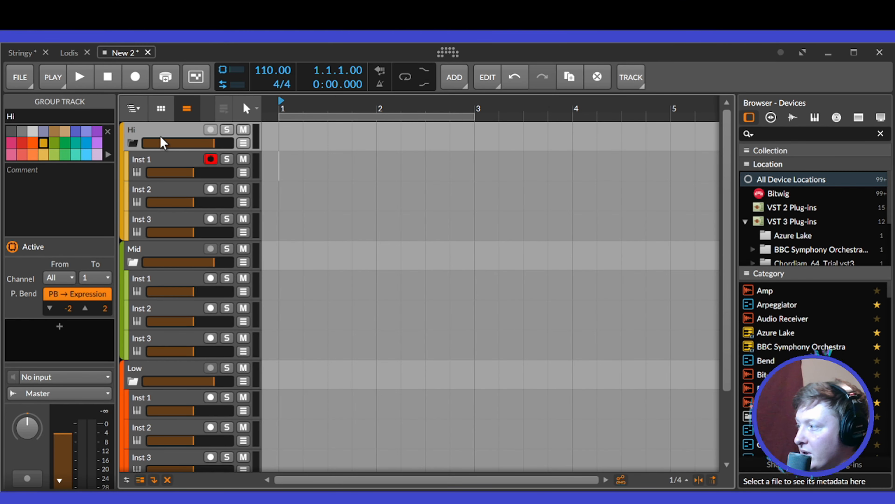
left_click(133, 144)
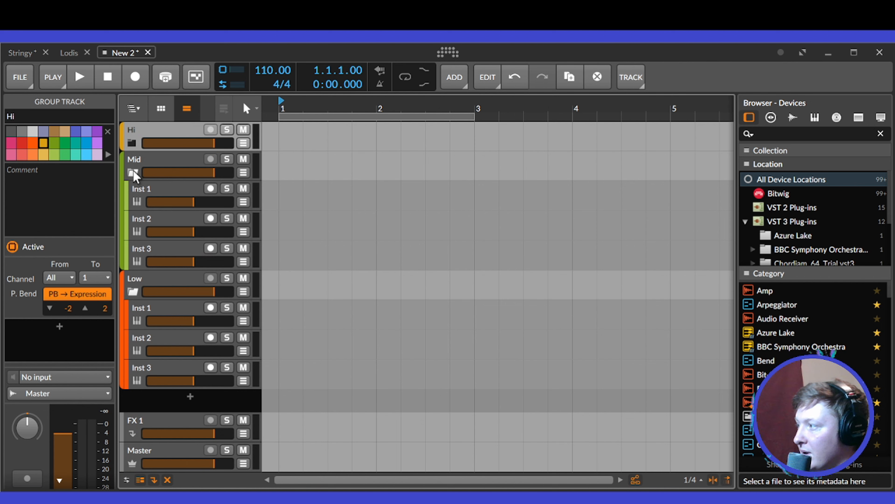
left_click(132, 172)
left_click(134, 201)
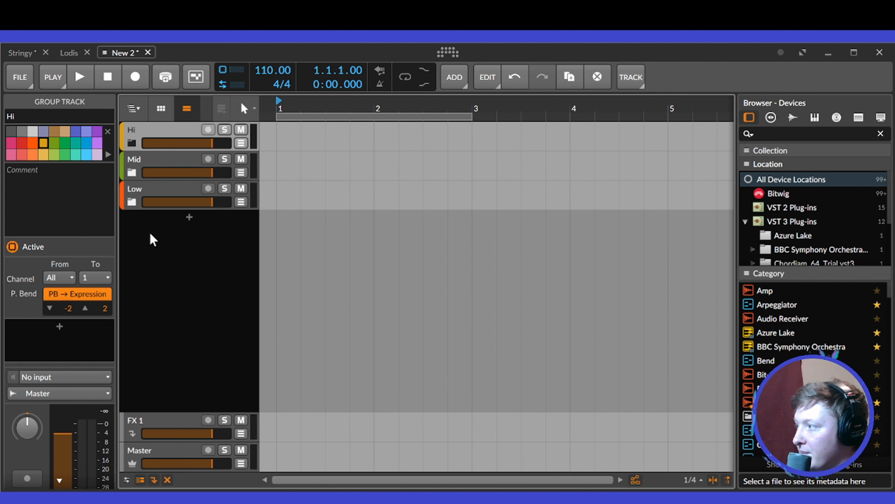
- Enclose the Hi group in a new parent group track
right_click(147, 130)
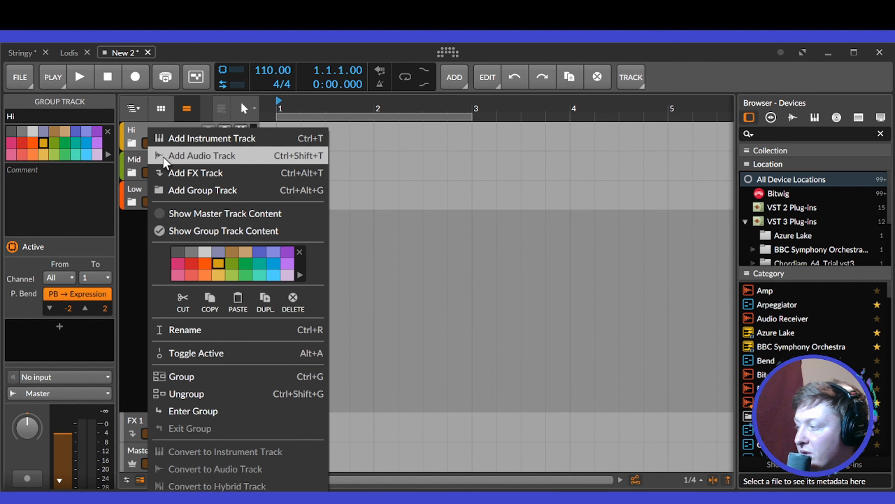
left_click(197, 376)
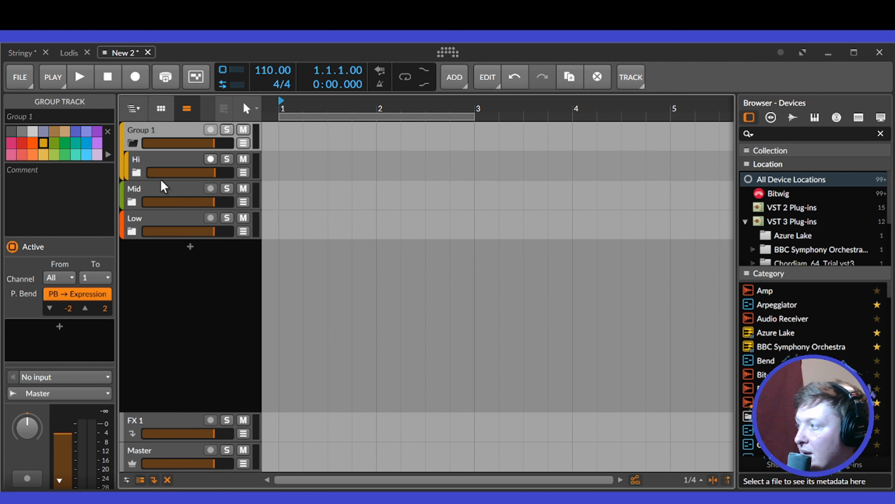
- Move the Mid and Low group tracks into the Group 1 parent group alongside Hi
left_click(155, 193)
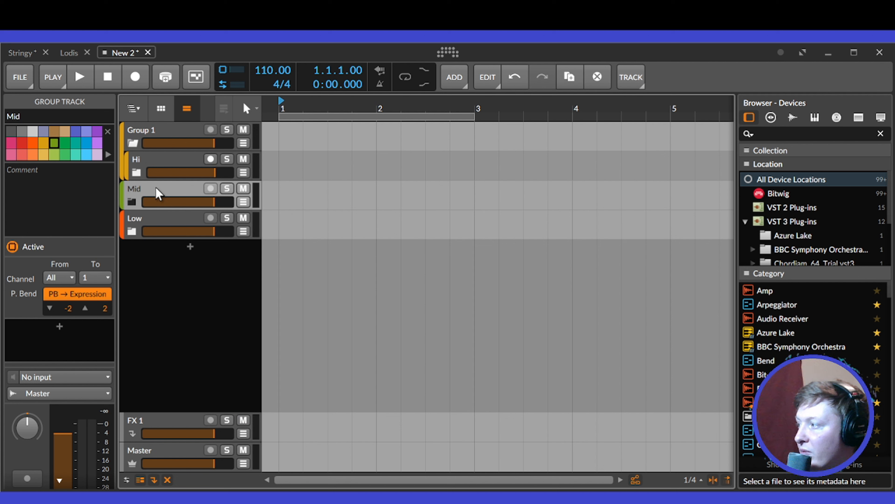
left_click_drag(155, 193, 150, 132)
left_click_drag(146, 213, 149, 136)
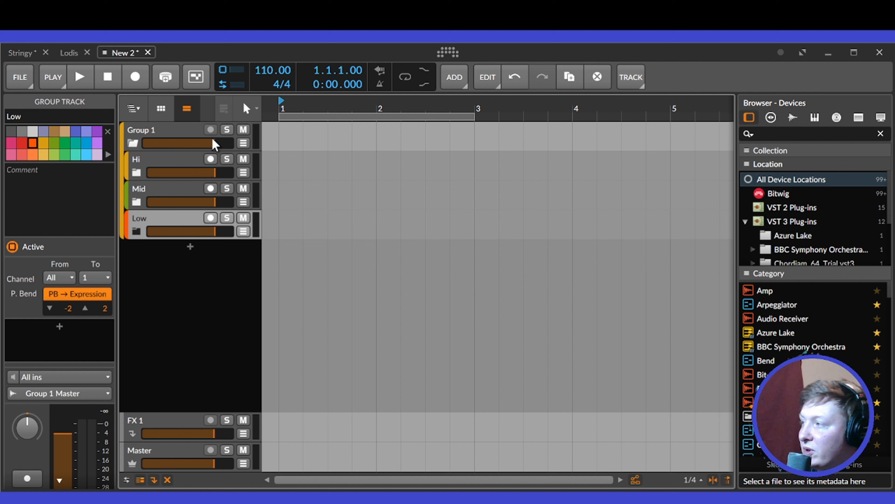
- Try raising Group 1's volume, reset it to its default, and color the Group 1 track light grey
left_click_drag(215, 144, 220, 146)
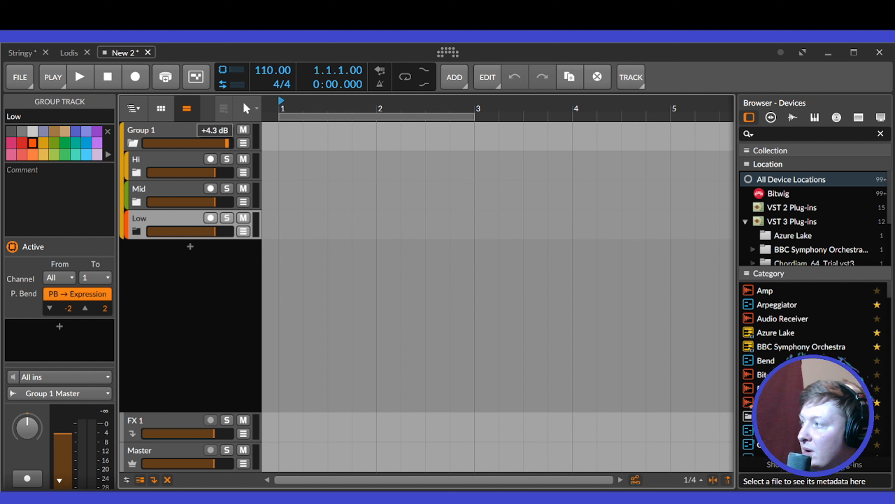
double_click(217, 142)
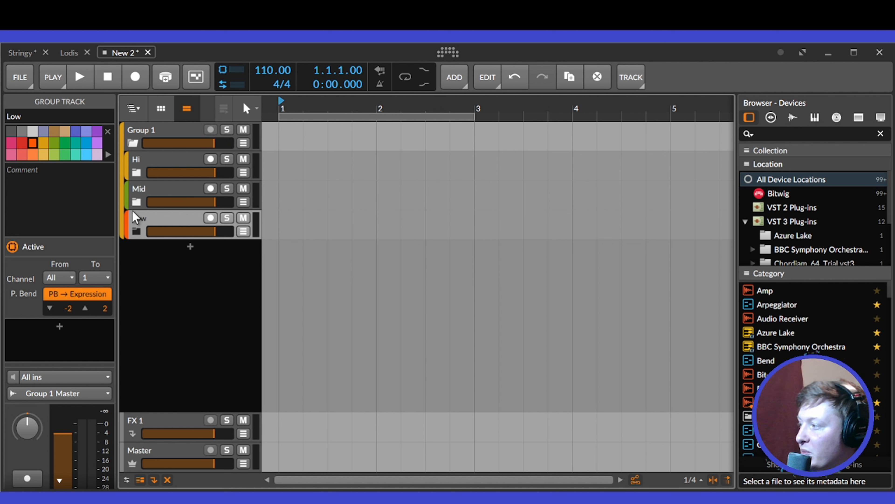
right_click(151, 136)
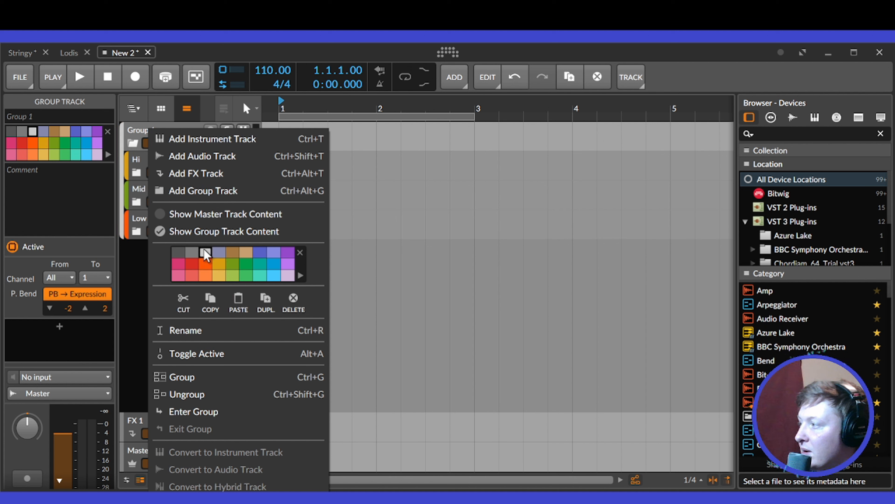
left_click(141, 295)
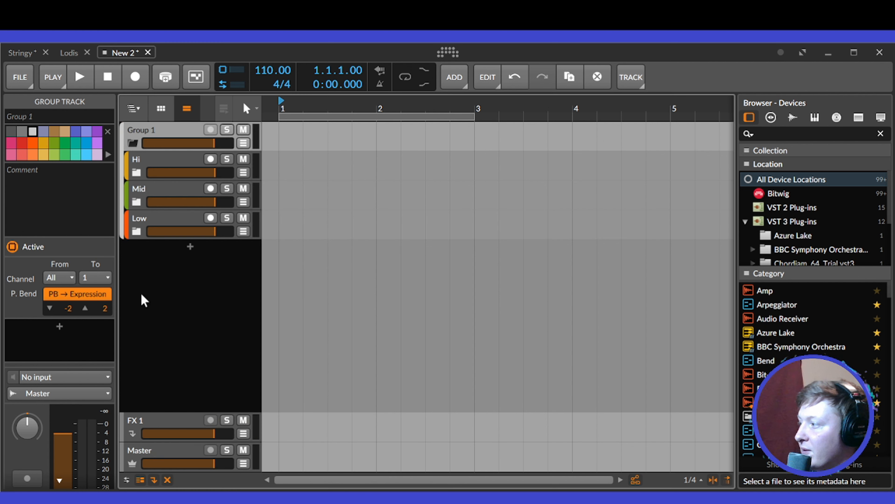
- Insert the Bitwig Reverb device into the empty device chain of the FX 1 track
left_click(175, 424)
double_click(167, 425)
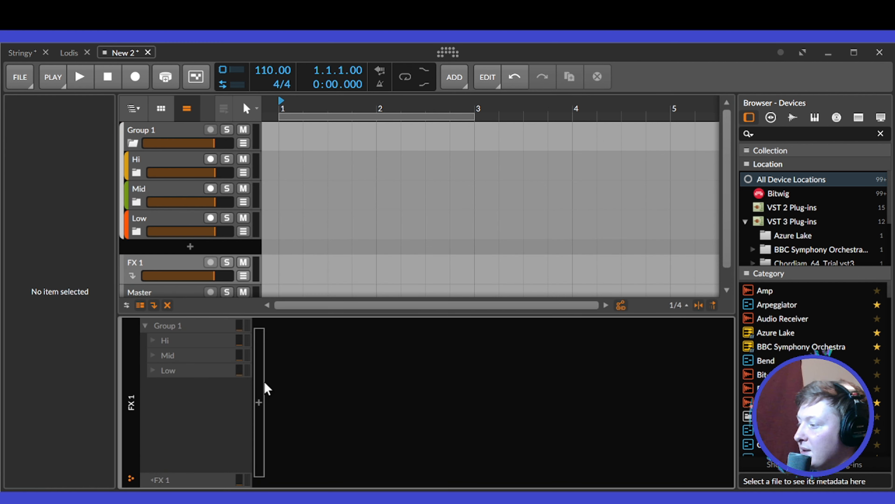
left_click(258, 403)
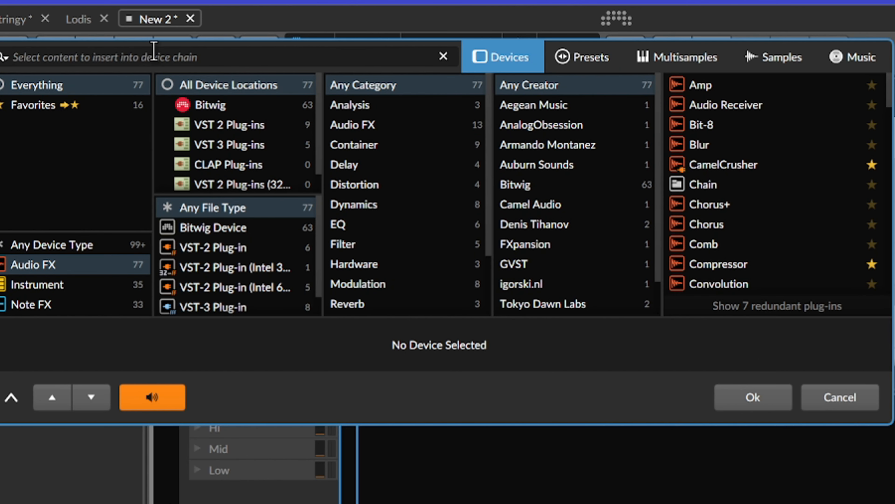
type("re")
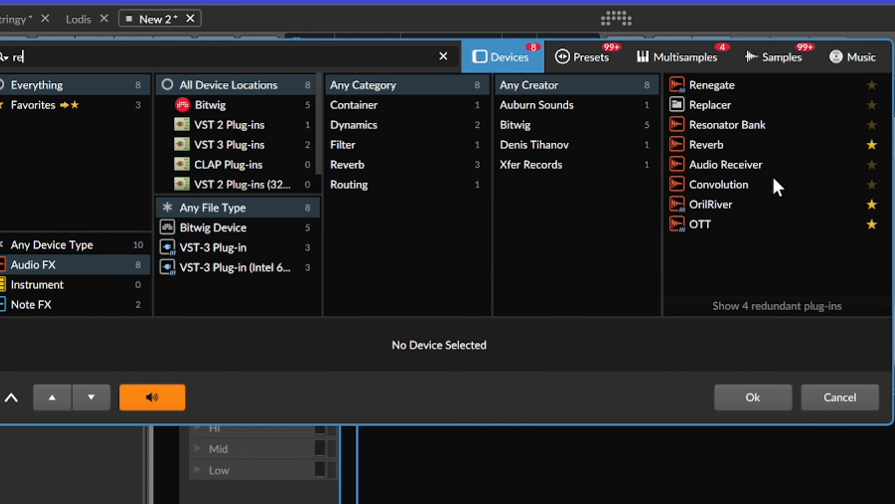
left_click(773, 150)
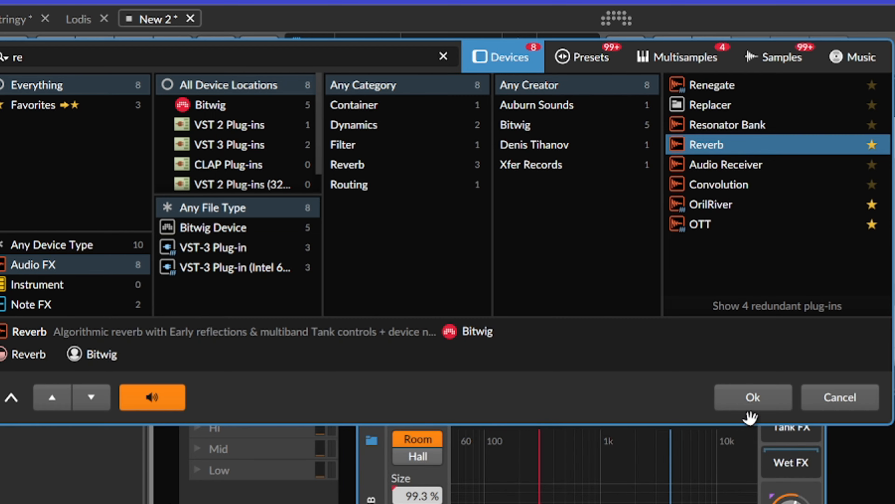
left_click(753, 397)
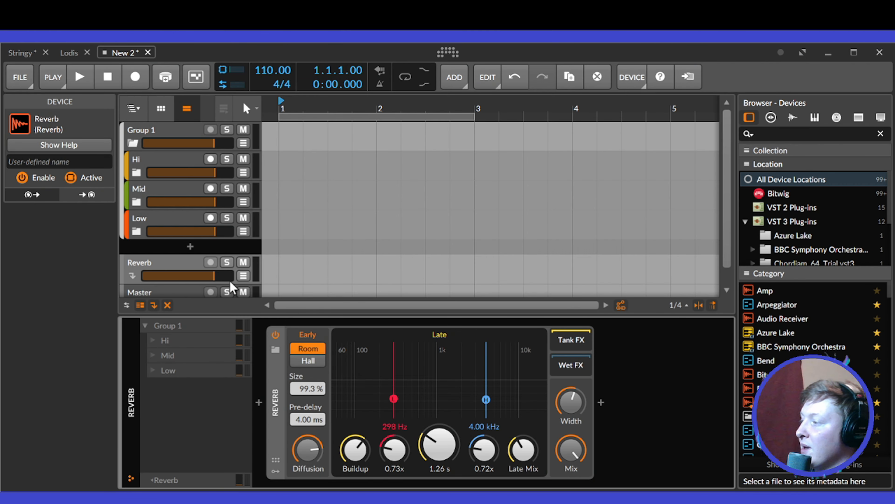
- Duplicate the Reverb FX track
scroll(229, 280, "down", 1)
left_click(161, 256)
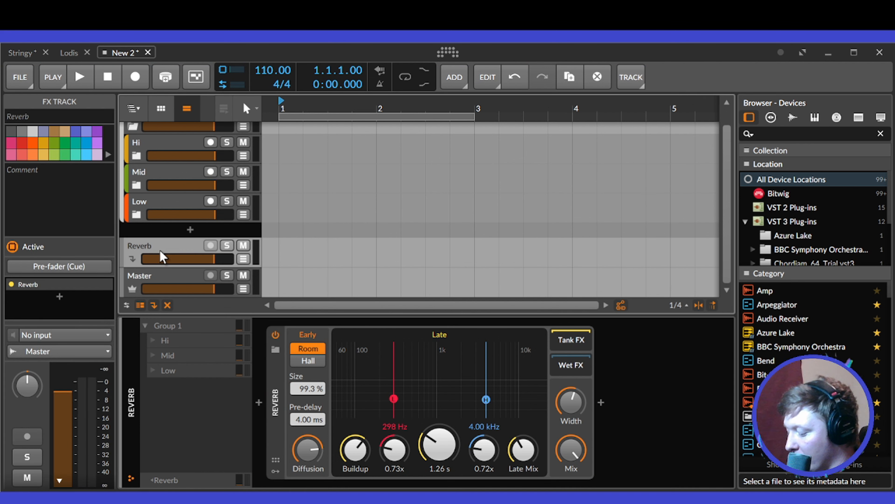
key("ctrl+d")
scroll(161, 260, "down", 2)
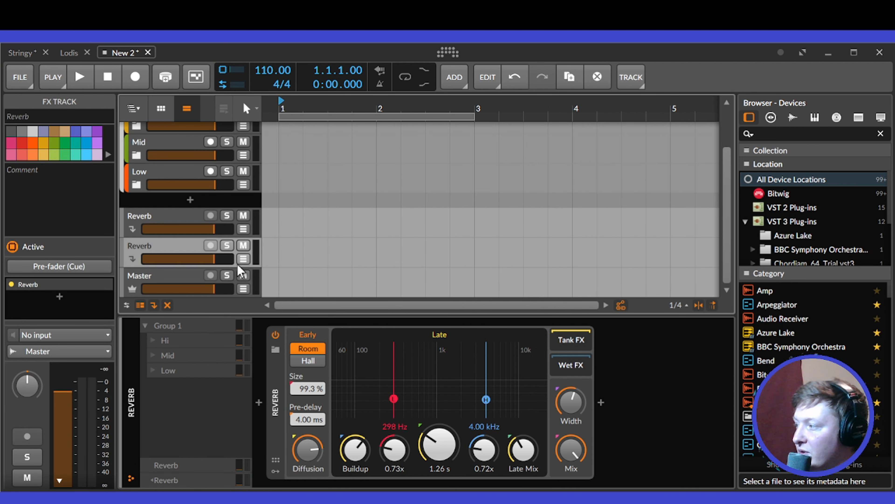
- Replace the Reverb device on the duplicated FX track with a Delay-1 device
left_click(272, 399)
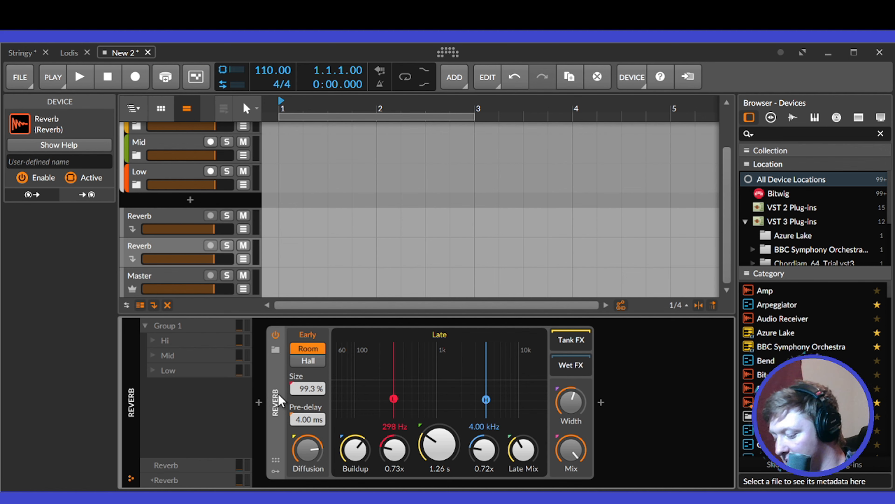
key("Delete")
left_click(259, 403)
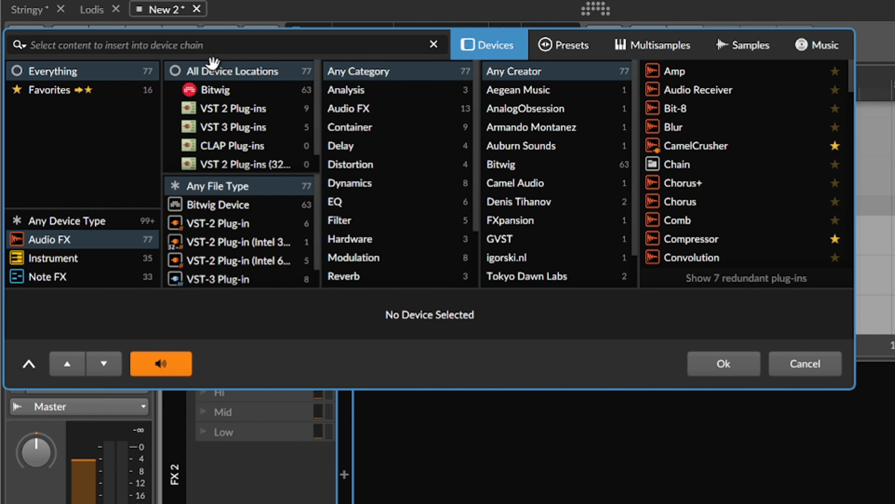
type("de")
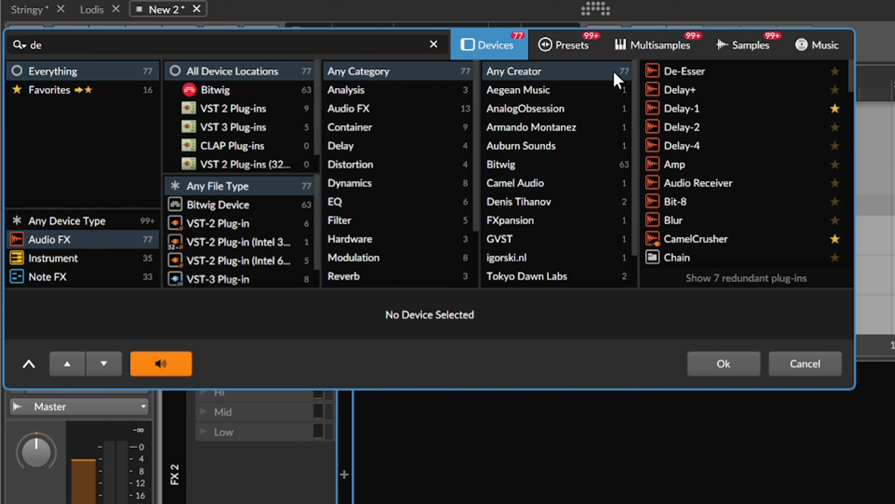
left_click(684, 109)
left_click(724, 363)
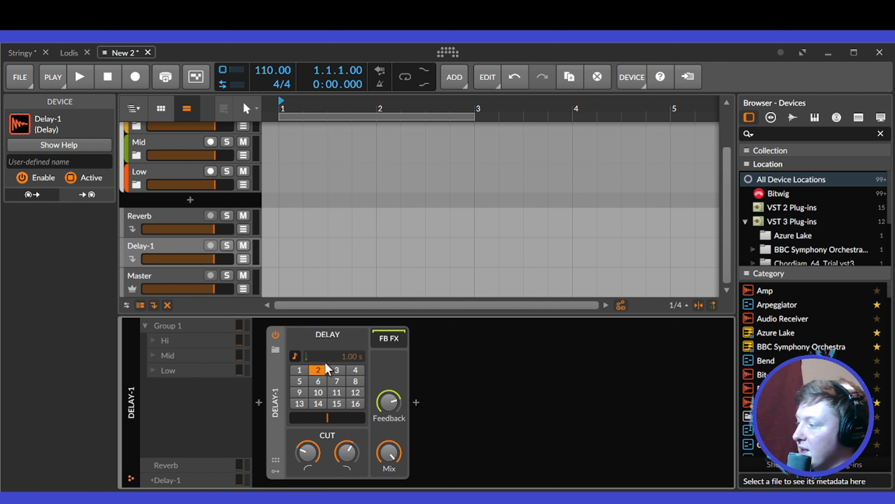
- Color the Delay-1 FX track light blue to match the Reverb FX track
right_click(149, 247)
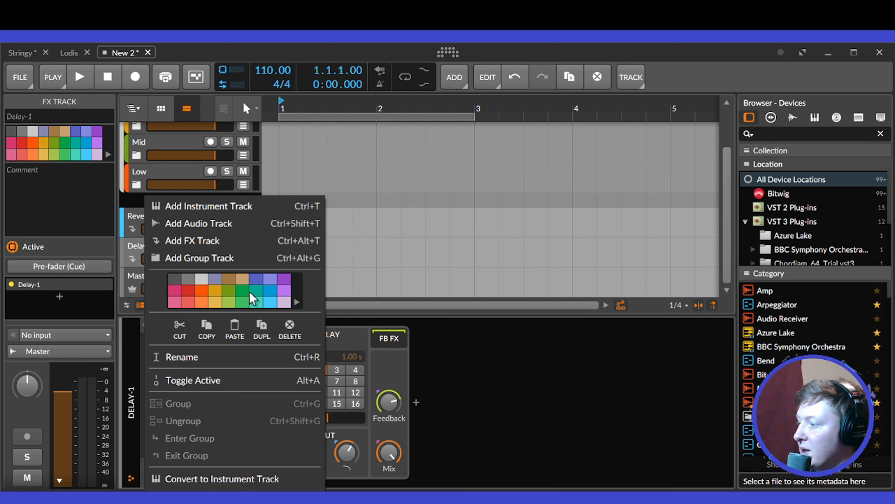
left_click(270, 302)
left_click(190, 277)
left_click(175, 229)
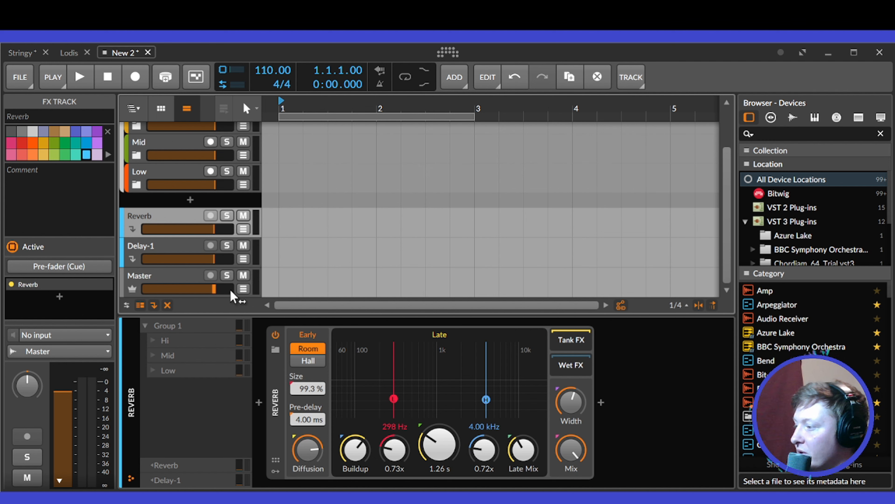
- Hide the device chain area and rename the Group 1 track as Instruments
left_click_drag(276, 317, 272, 447)
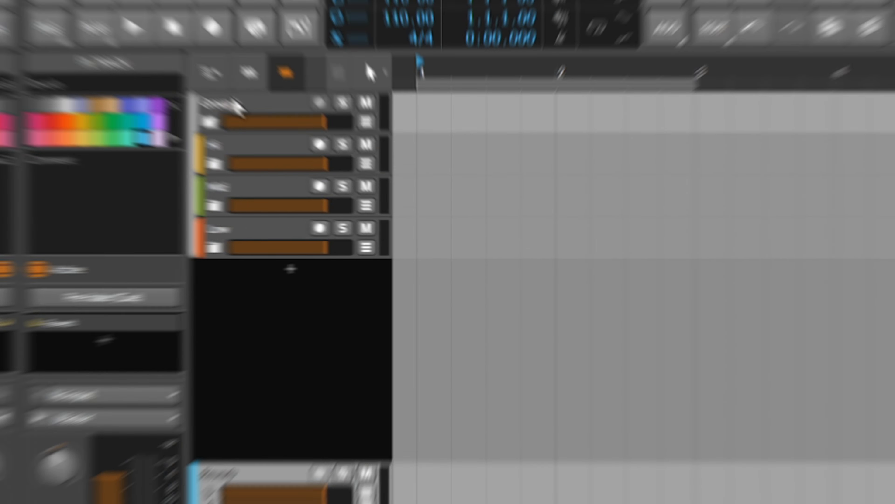
left_click(152, 131)
right_click(151, 130)
left_click(325, 389)
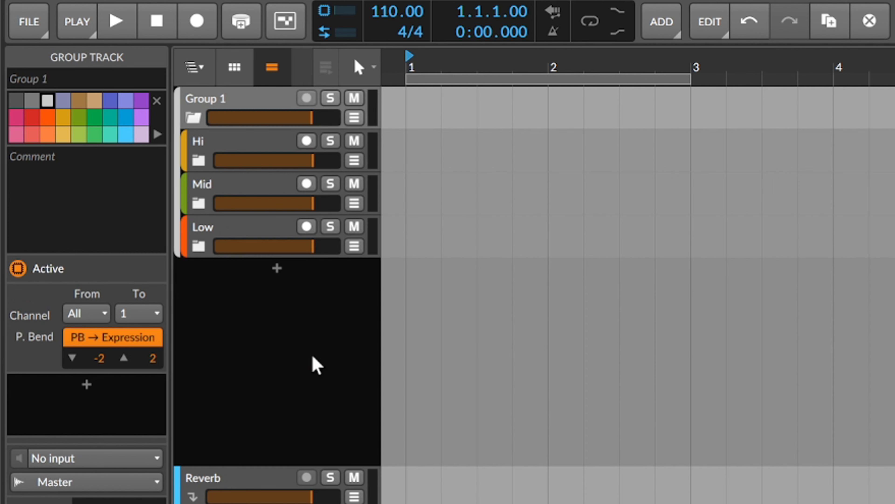
key("BackSpace")
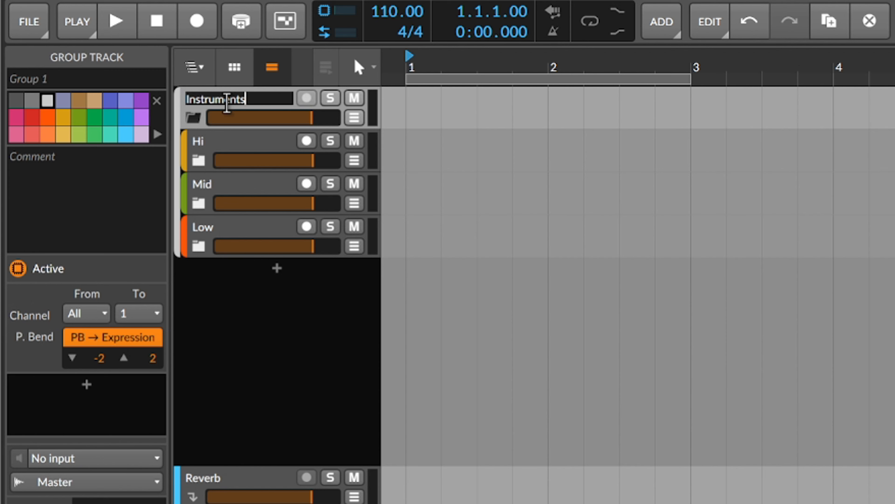
key("Return")
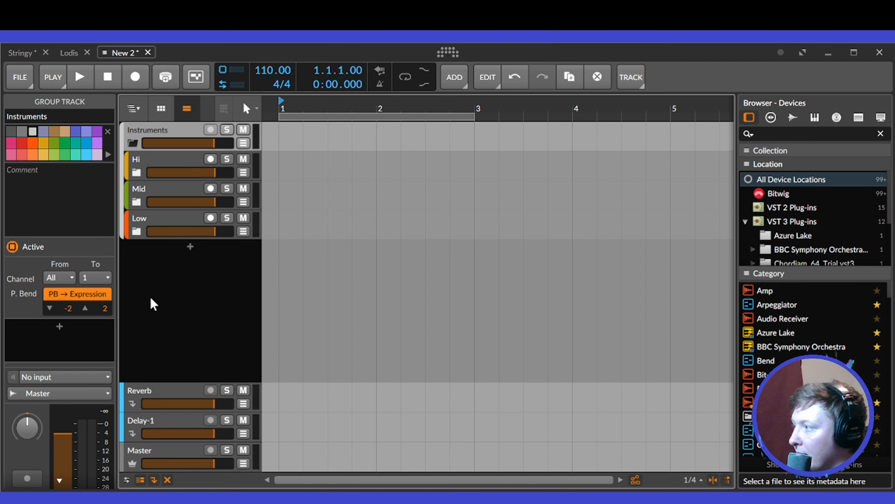
- Add four audio tracks below the Instruments group
right_click(147, 289)
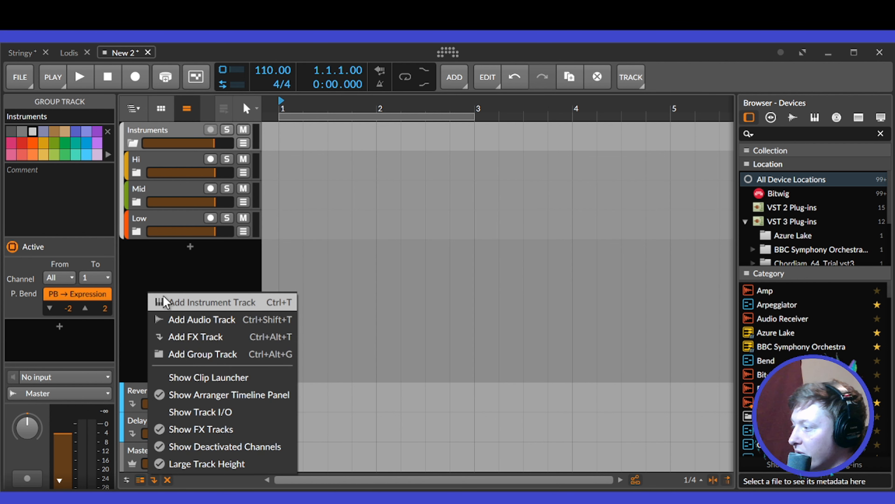
left_click(166, 317)
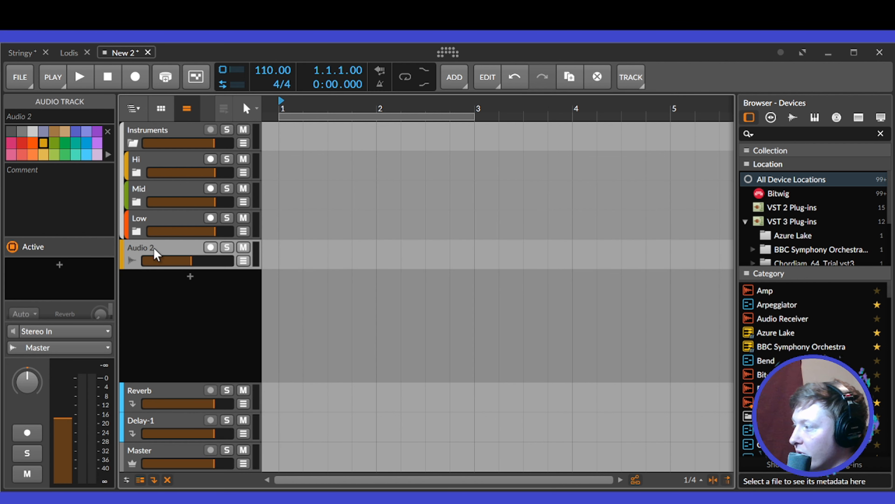
key("ctrl+shift+t")
key("ctrl+shift+t")
key("ctrl+shift+t")
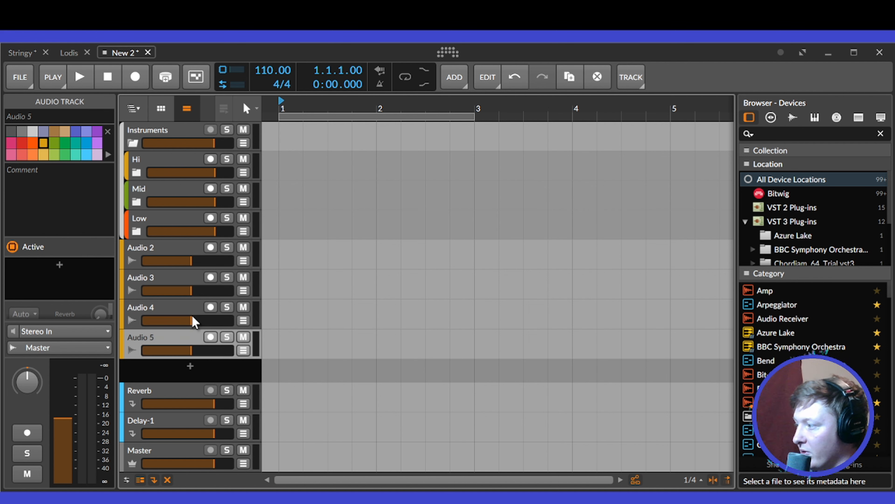
- Rename the Audio 2 track as 1 and the Audio 3 track as 2
right_click(144, 261)
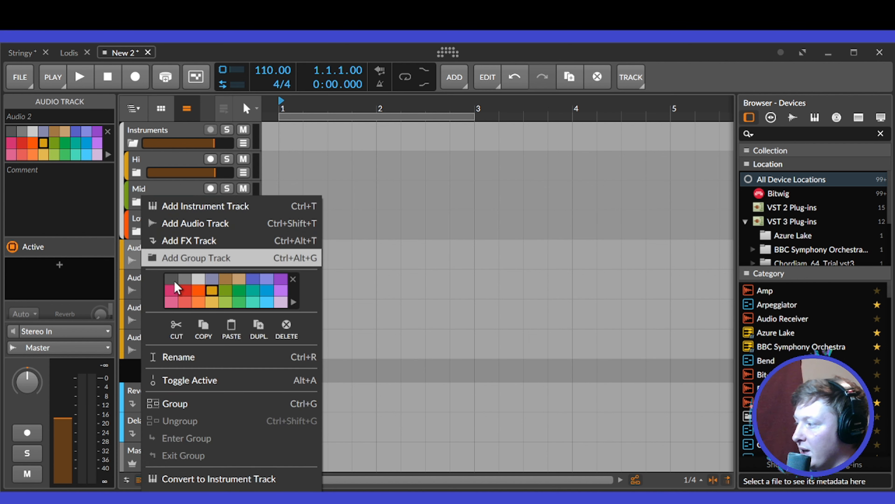
left_click(202, 356)
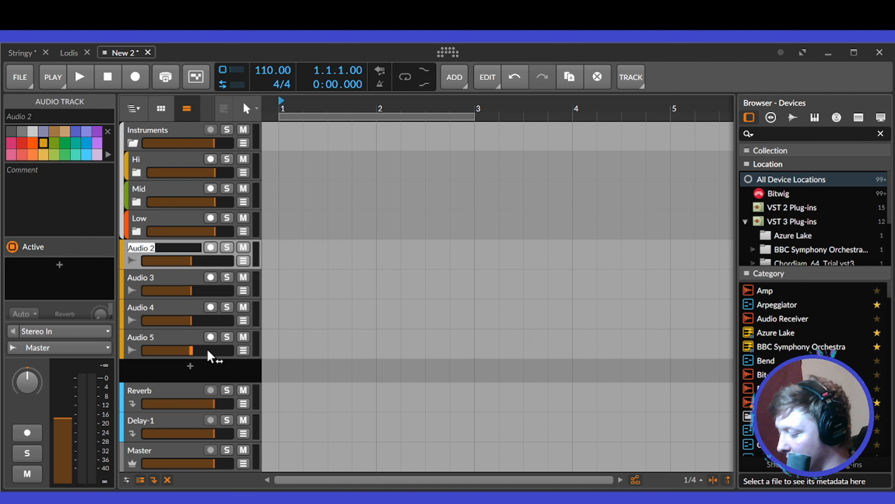
left_click(150, 277)
right_click(157, 278)
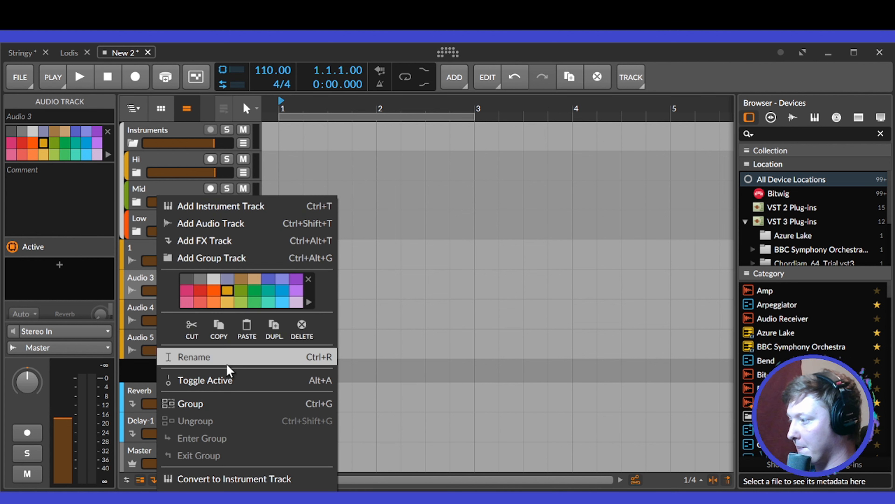
left_click(224, 360)
type("2")
key("Return")
- Rename the Audio 4 track as 3 and the Audio 5 track as 4
right_click(150, 309)
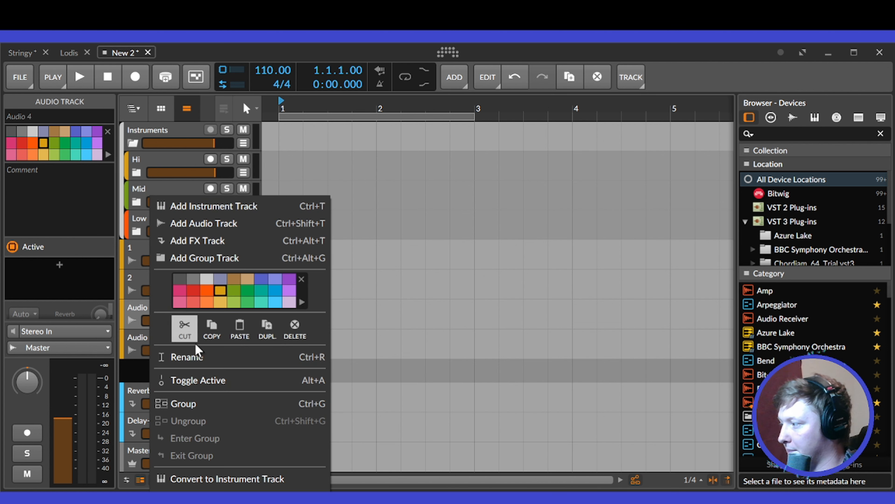
left_click(213, 362)
type("3")
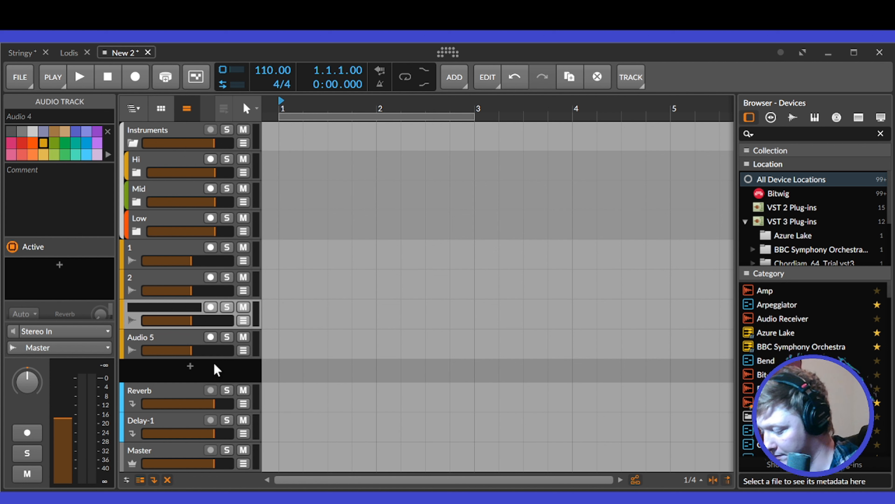
key("Return")
left_click(164, 344)
right_click(166, 343)
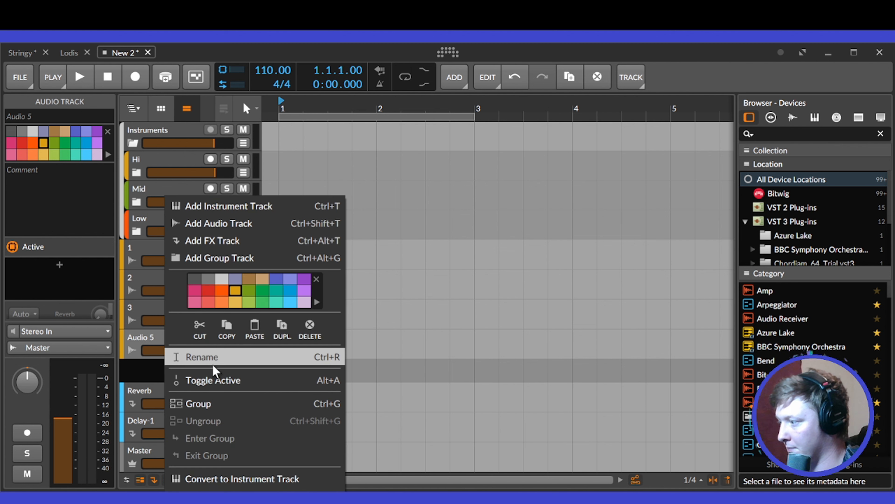
left_click(171, 355)
type("4")
key("Return")
- Color audio tracks 1 and 2 below the Instruments group blue
left_click(157, 252)
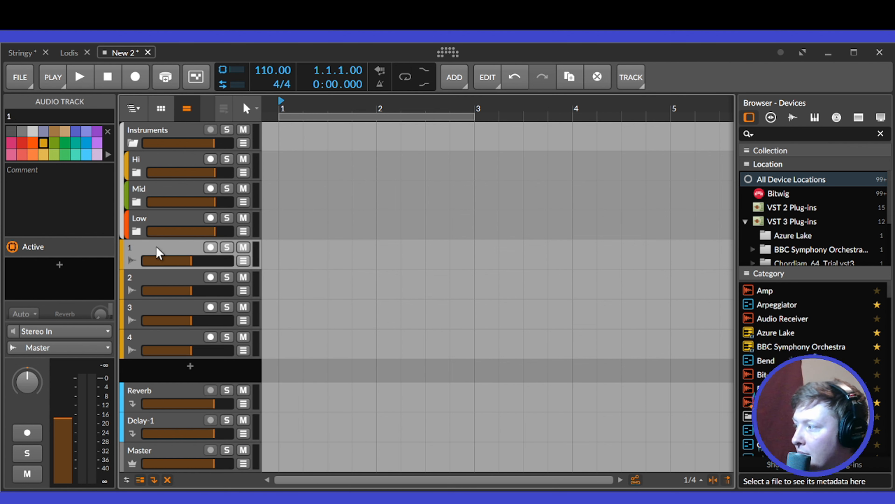
right_click(155, 249)
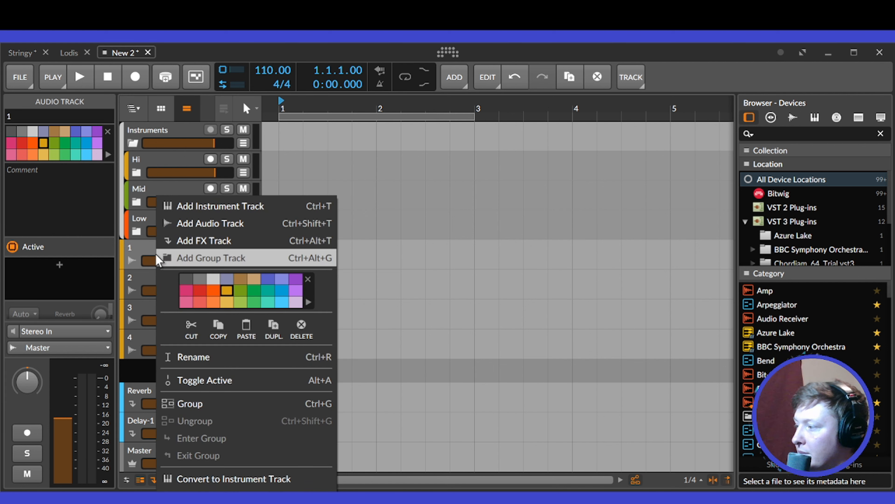
left_click(269, 282)
right_click(149, 278)
left_click(257, 281)
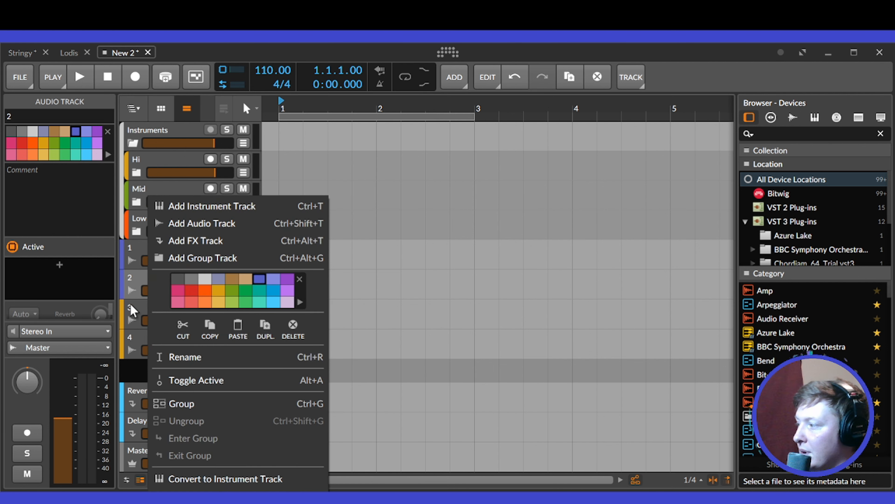
- Color audio tracks 3 and 4 the same blue as tracks 1 and 2
left_click(143, 308)
left_click(148, 310)
right_click(148, 310)
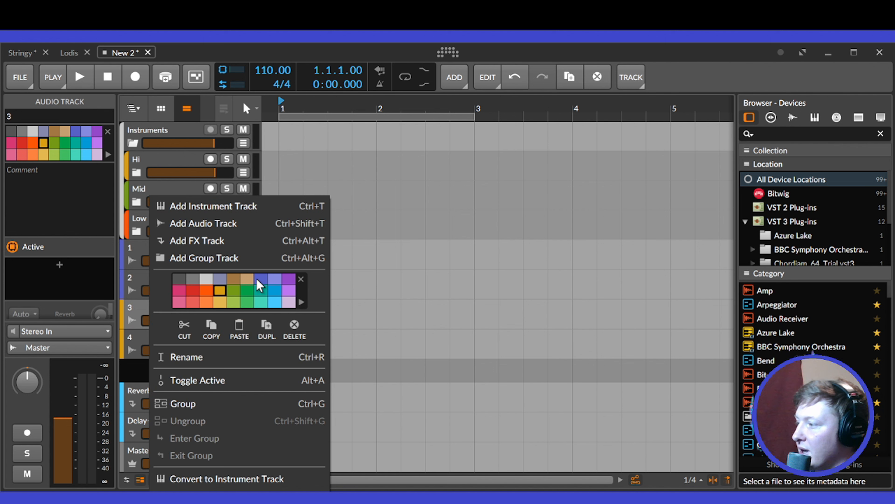
left_click(262, 281)
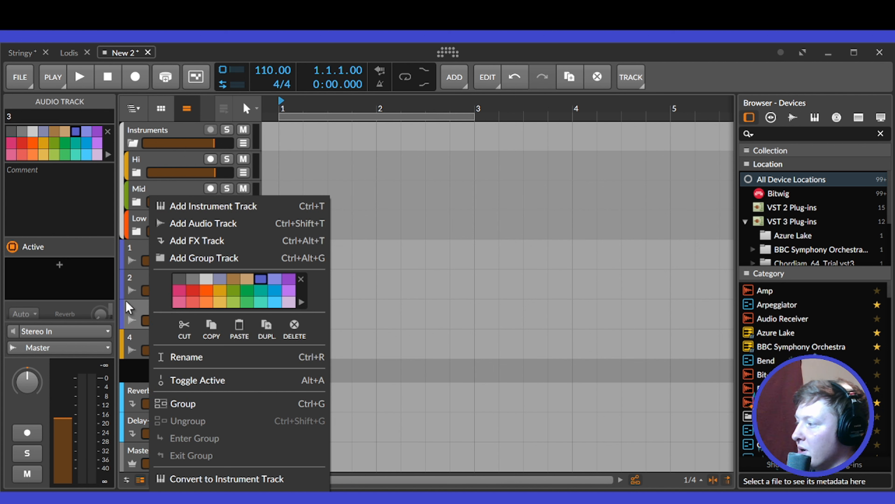
left_click(131, 312)
right_click(150, 340)
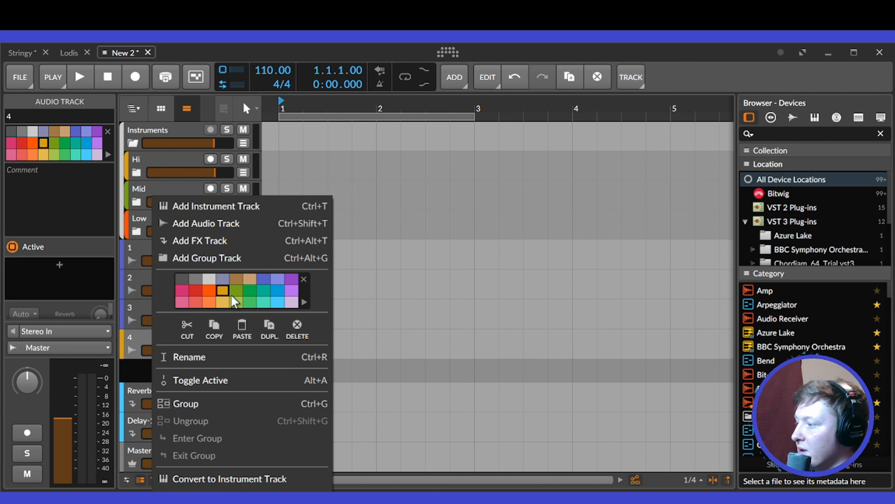
left_click(264, 282)
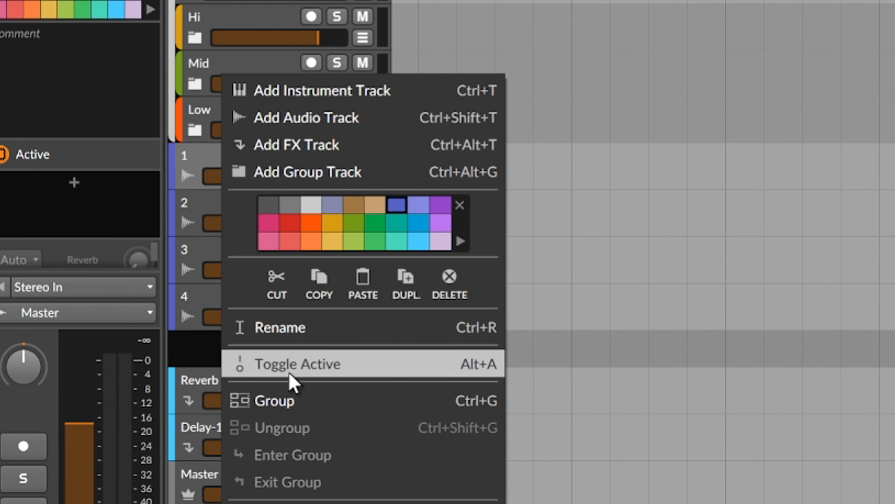
- Group audio track 1 and move tracks 2, 3 and 4 into the new group
key("Escape")
key("ctrl+g")
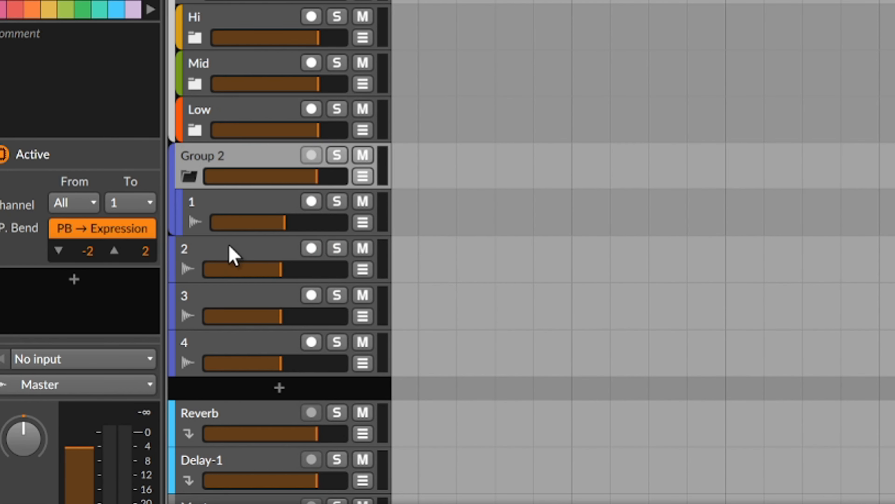
left_click_drag(230, 252, 225, 176)
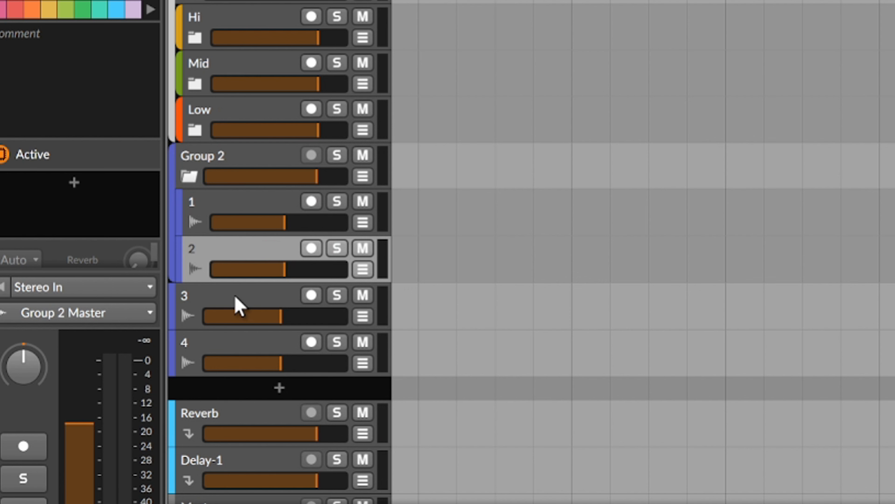
left_click_drag(238, 304, 236, 182)
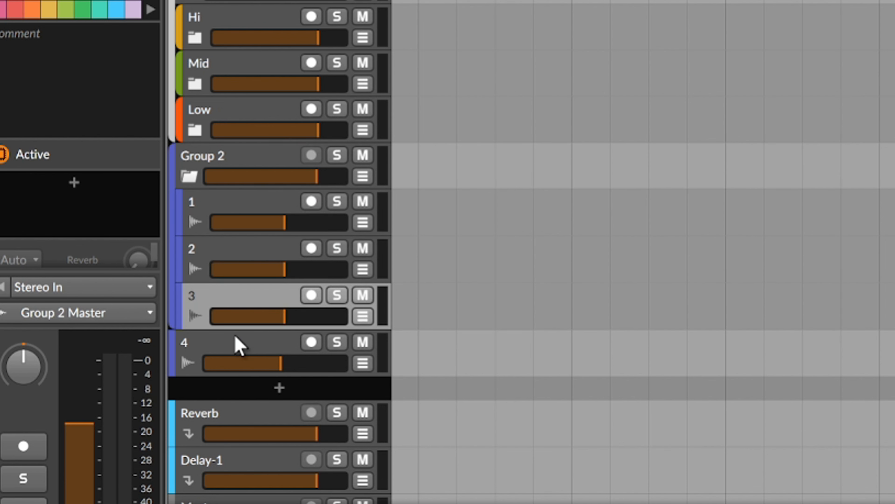
left_click_drag(236, 342, 235, 178)
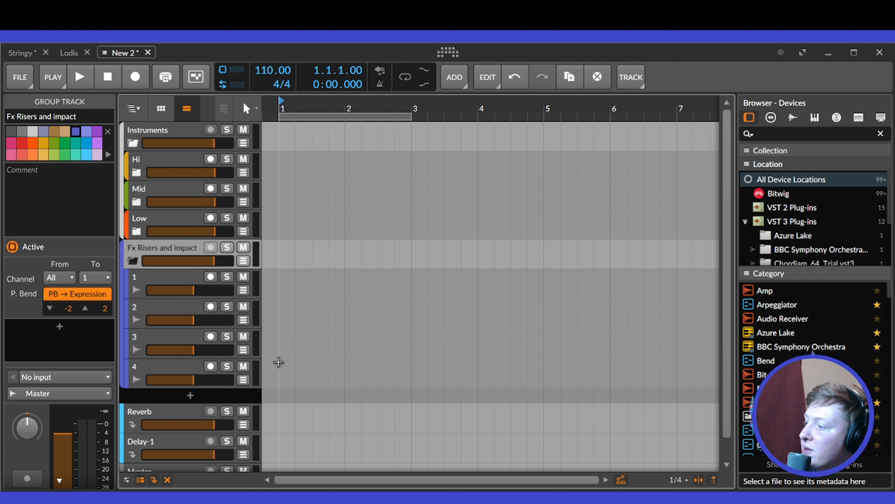
- Expand the Low group and rename its Inst 1 track as Bass and its Inst 2 track as Sub
scroll(282, 358, "down", 3)
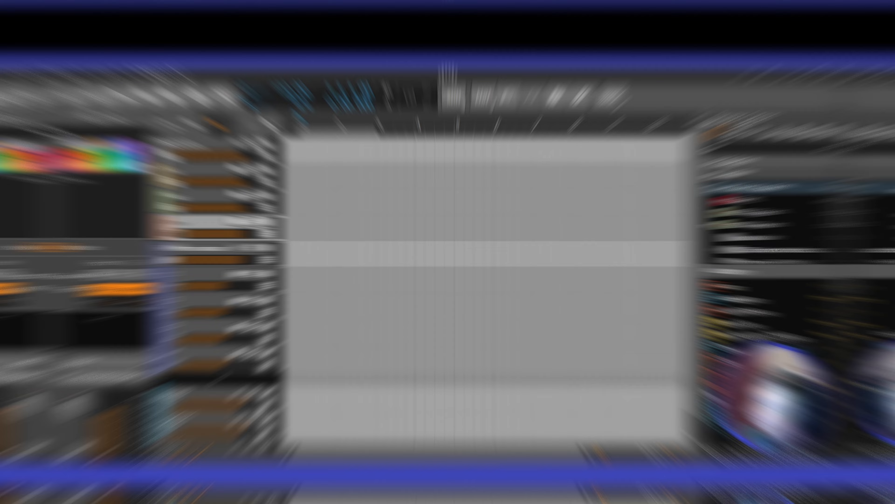
left_click(176, 235)
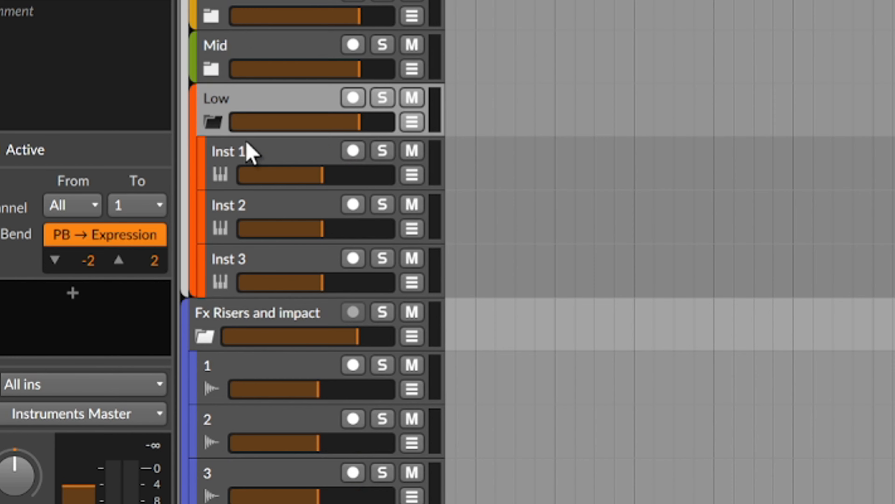
left_click(156, 244)
right_click(251, 152)
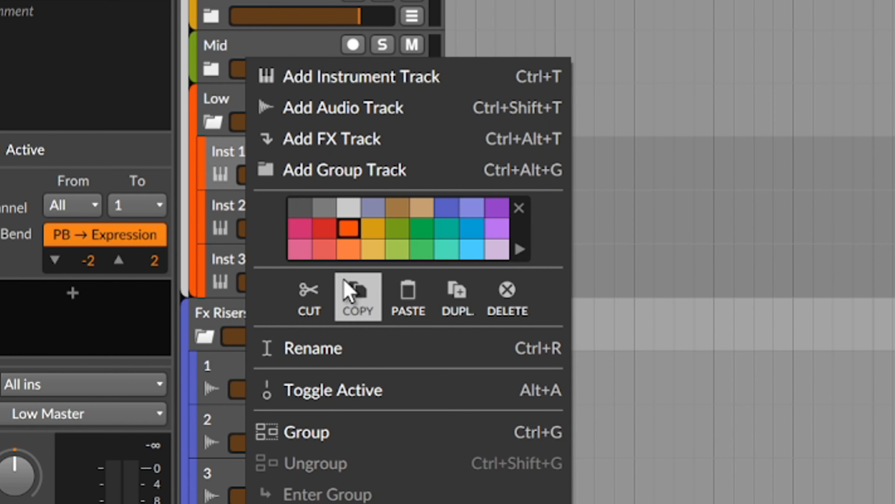
left_click(355, 358)
type("Bass")
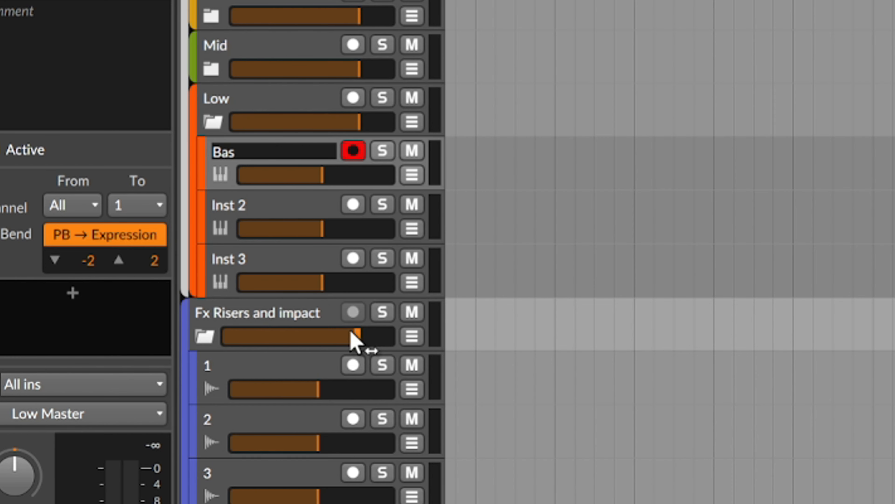
key("Tab")
type("Sub")
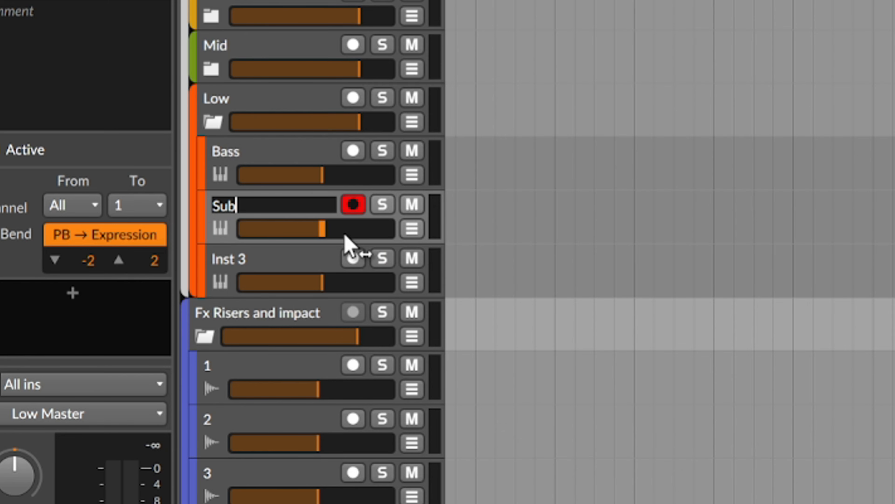
key("Return")
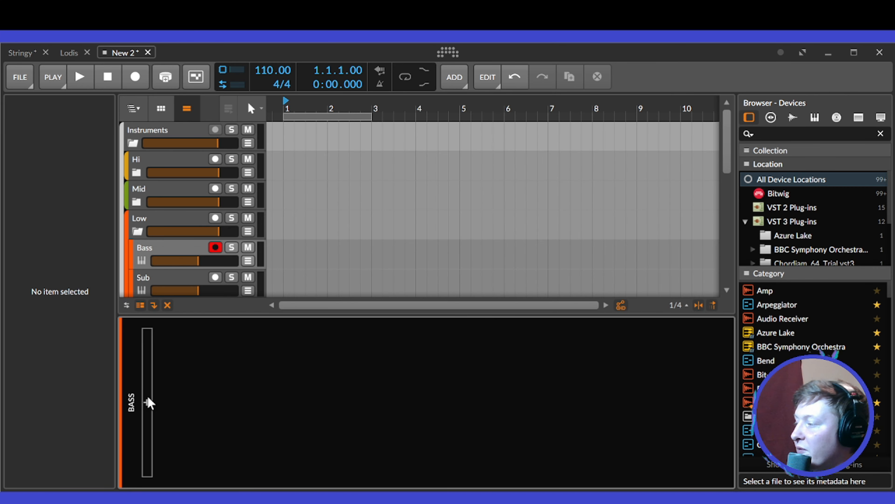
- Search the presets for "ree", insert the Reeses preset on the Bass track, and close its plug-in window
left_click(147, 402)
type("ree")
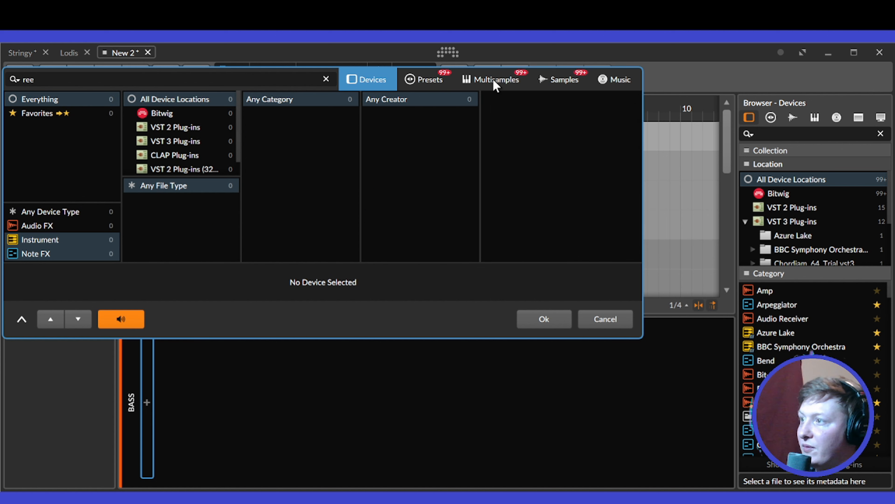
left_click(446, 81)
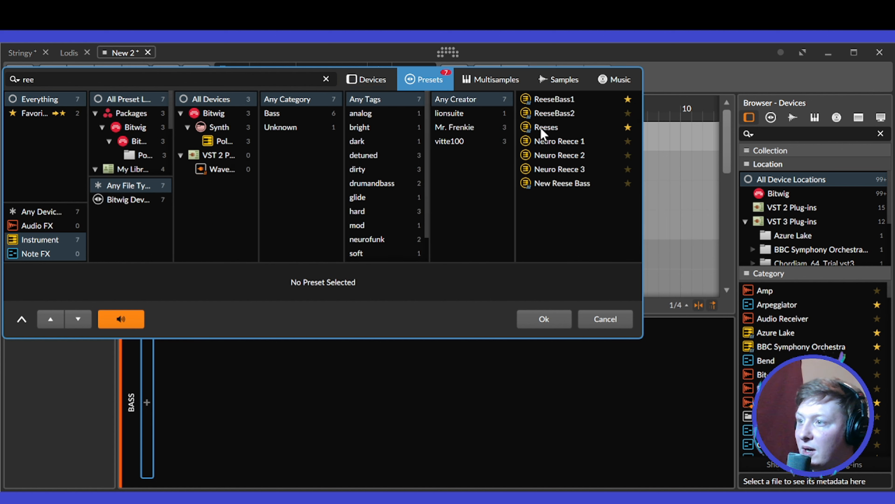
left_click(546, 127)
left_click(558, 318)
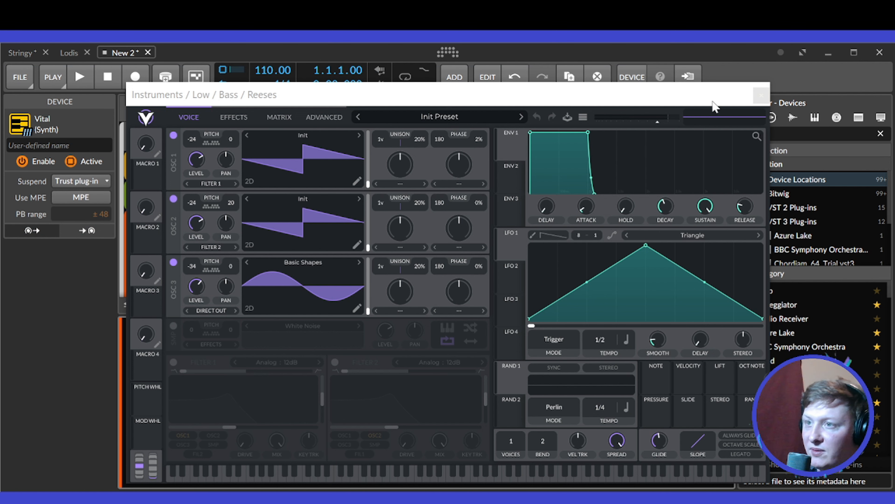
left_click_drag(693, 97, 693, 89)
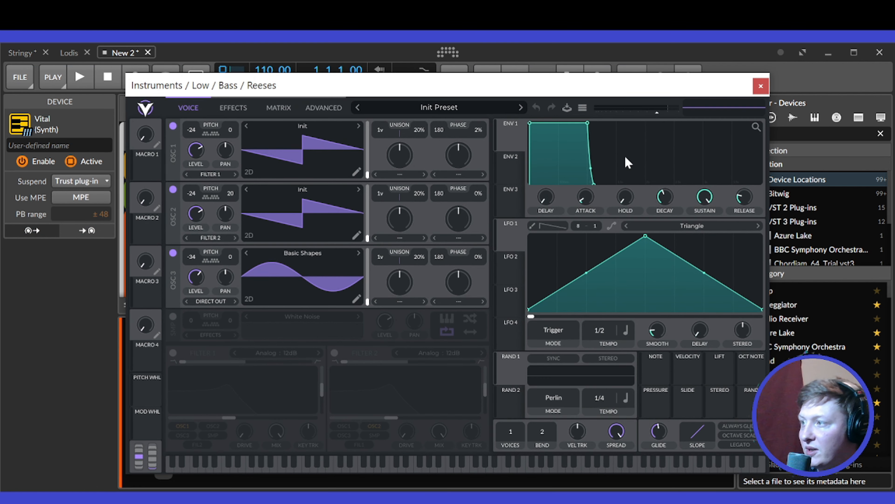
left_click(761, 87)
- Search the devices for "fu" and insert the FunkBass instrument on the Sub track
left_click(177, 277)
left_click(148, 401)
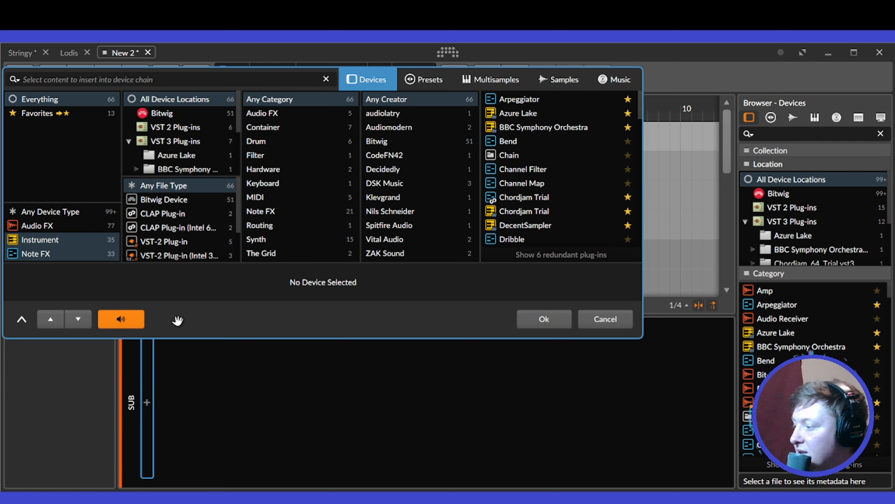
type("fu")
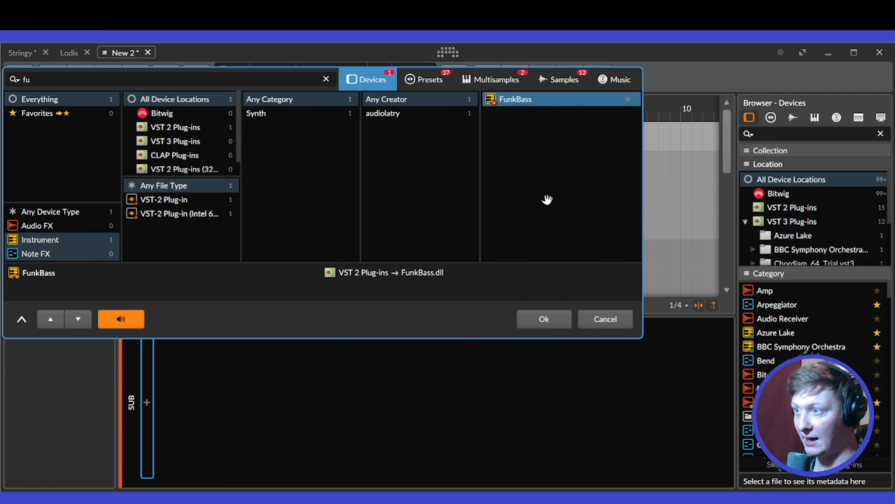
left_click(544, 319)
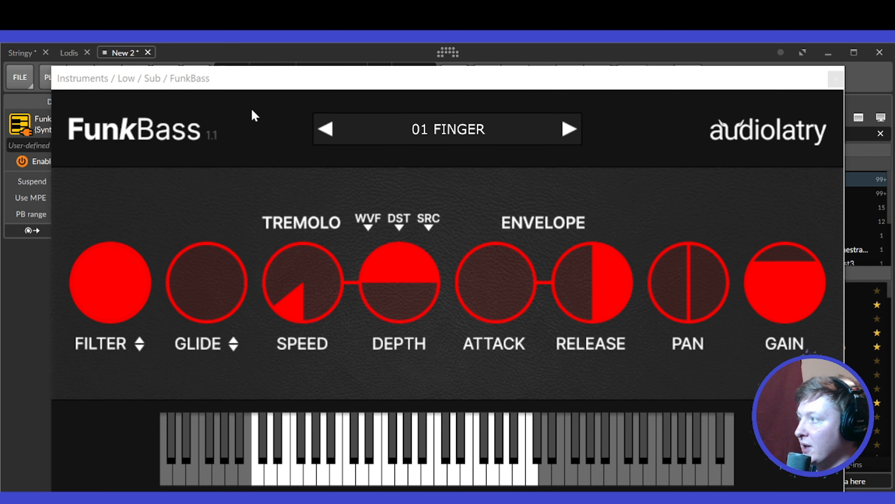
- Switch FunkBass to the 08 SUB preset and lower its filter and release
left_click(569, 129)
left_click(570, 129)
left_click(569, 129)
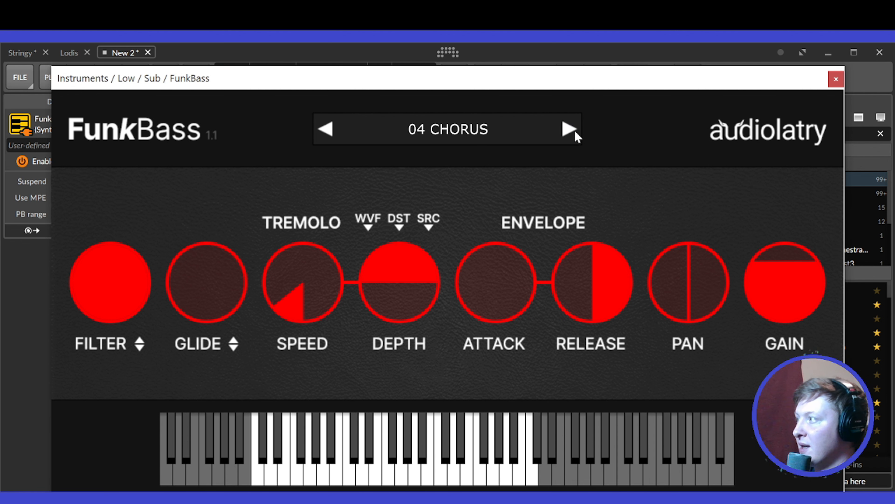
left_click(570, 130)
left_click(570, 130)
left_click(569, 129)
left_click(569, 129)
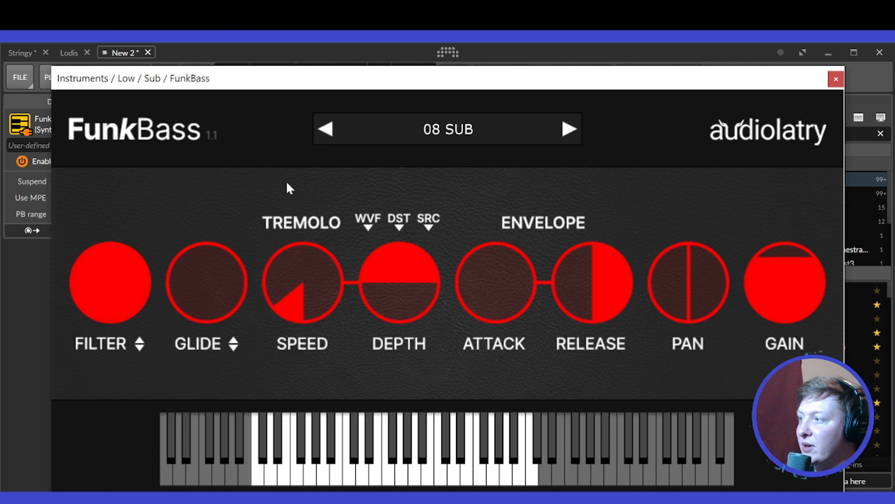
left_click_drag(135, 272, 133, 411)
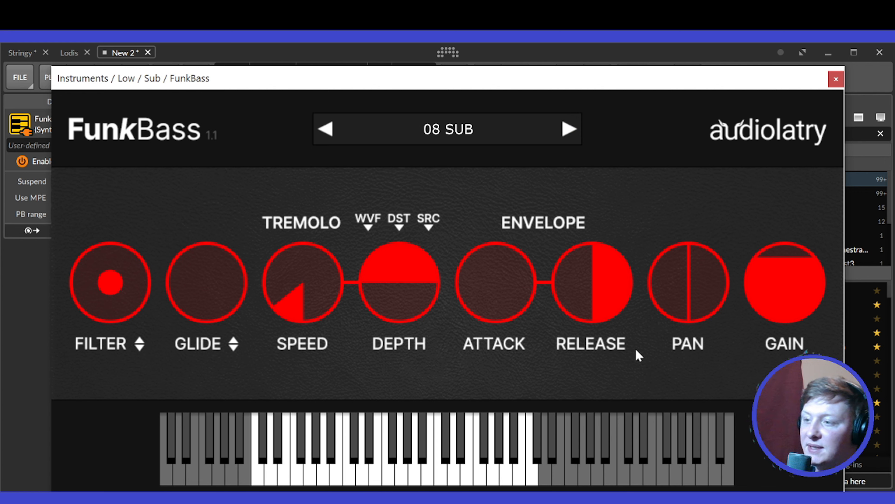
left_click_drag(599, 307, 540, 414)
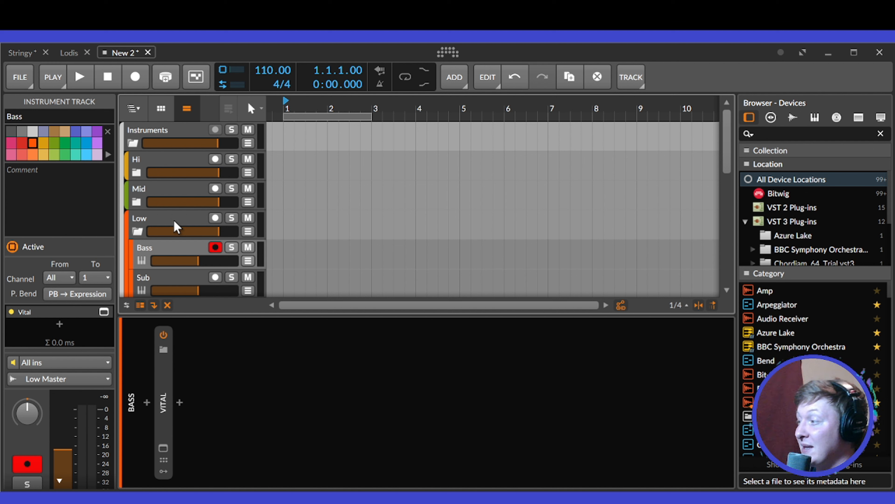
- Expand the Mid group, search for "grand" and insert the Grand Piano Light preset on its Inst 1 track
scroll(175, 226, "down", 2)
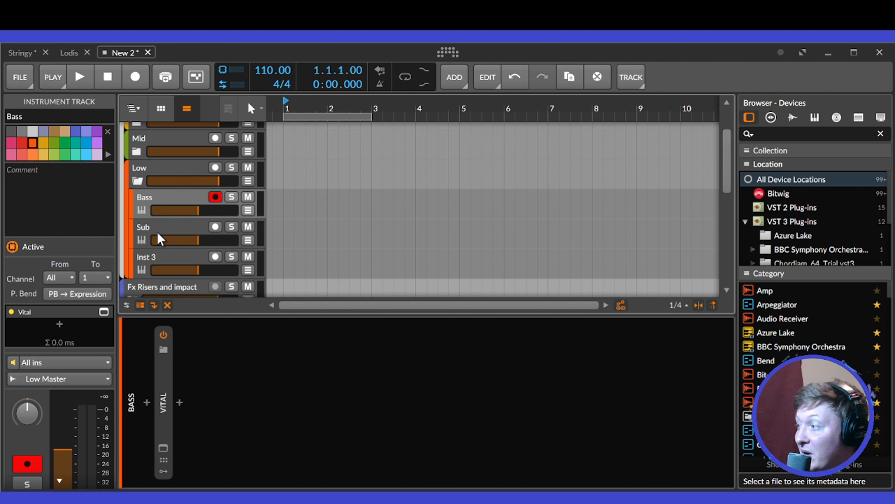
scroll(141, 208, "up", 2)
left_click(140, 206)
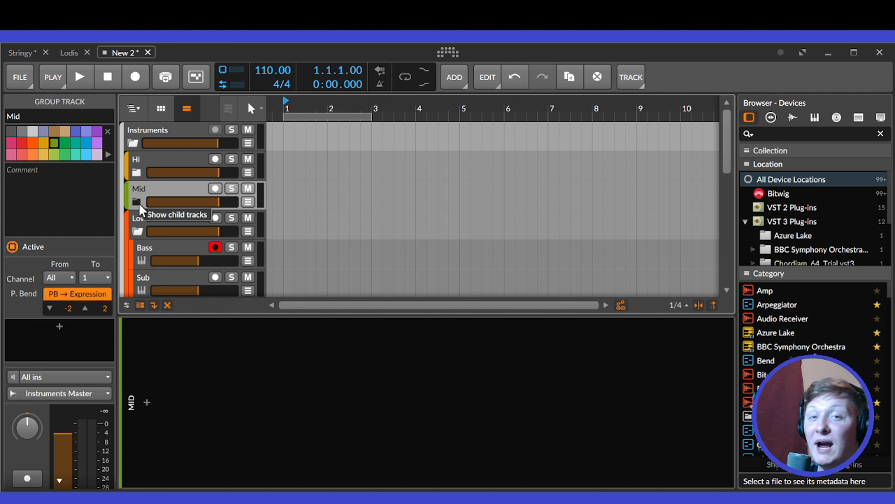
left_click(140, 207)
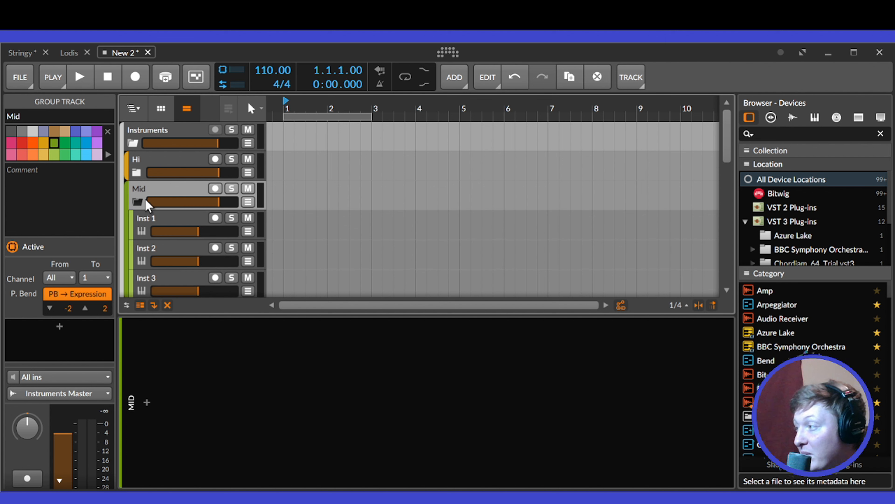
left_click(154, 225)
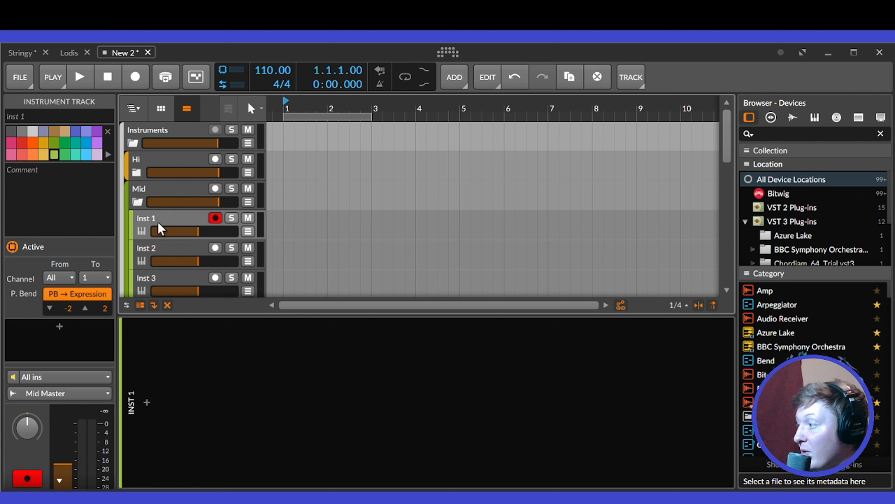
left_click(147, 402)
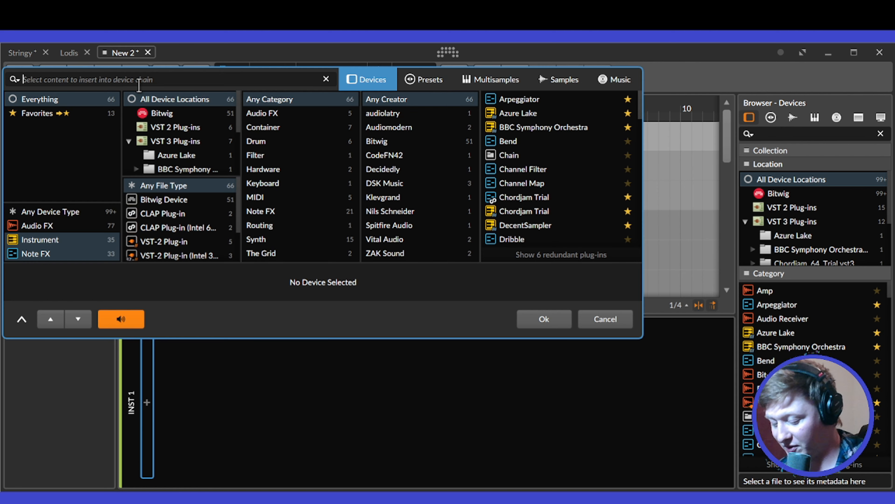
type("grand")
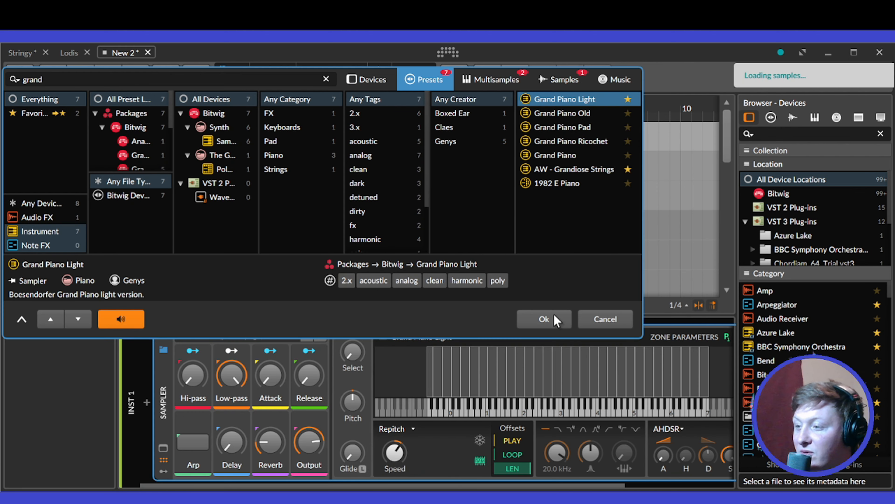
left_click(551, 319)
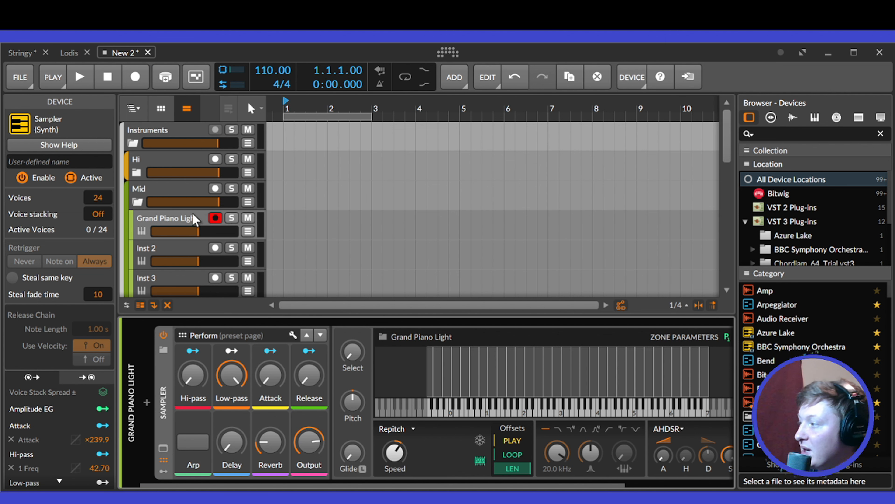
- Collapse the Instruments and Fx Risers and impact groups and add an instrument track below them
scroll(252, 239, "down", 2)
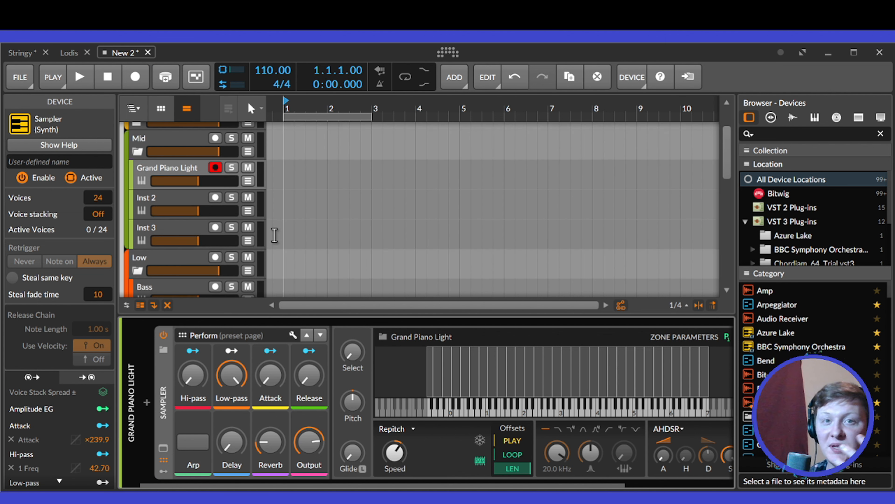
scroll(274, 235, "down", 1)
left_click_drag(251, 316, 235, 488)
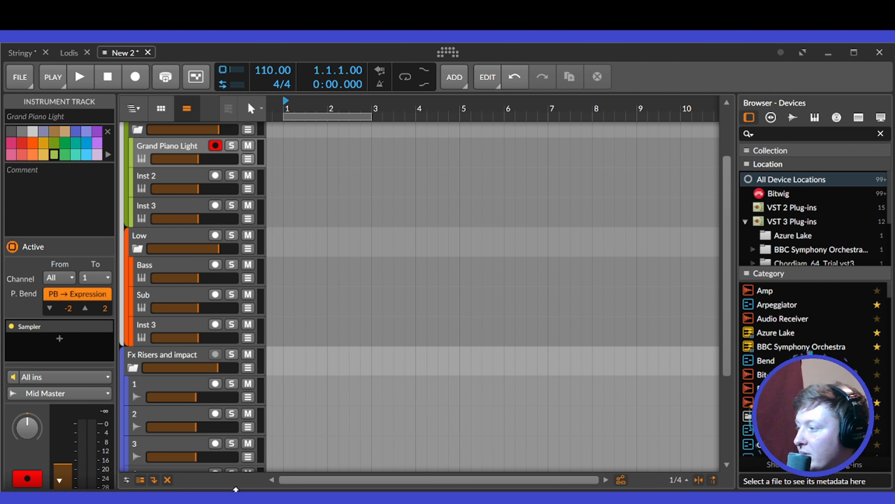
scroll(146, 151, "up", 6)
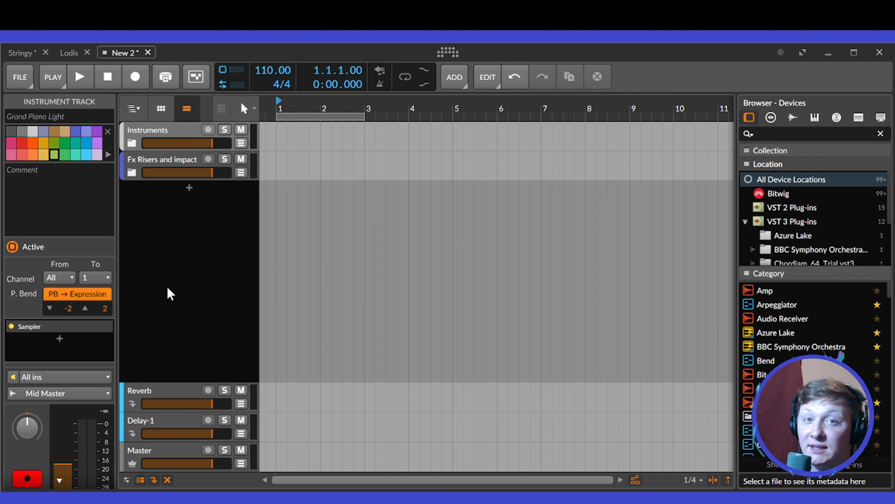
right_click(167, 287)
left_click(193, 301)
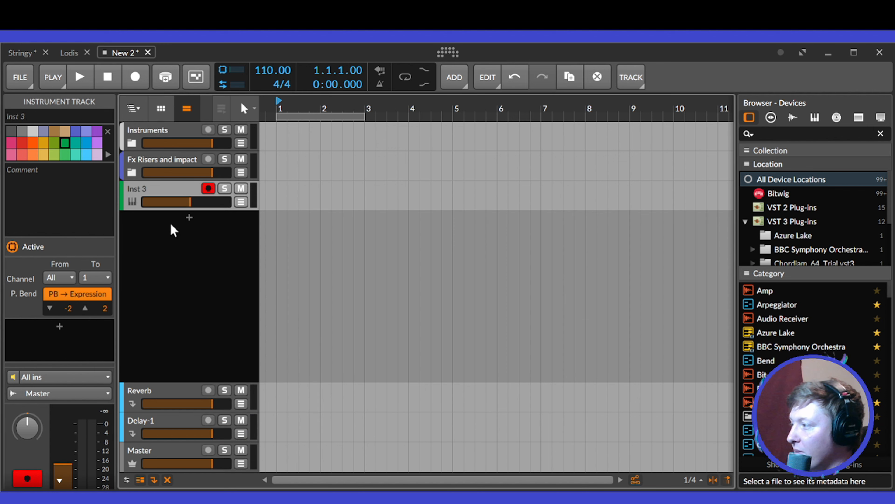
- Search the devices for "dr" and insert the Drum Machine on the new instrument track
double_click(148, 183)
type("dr")
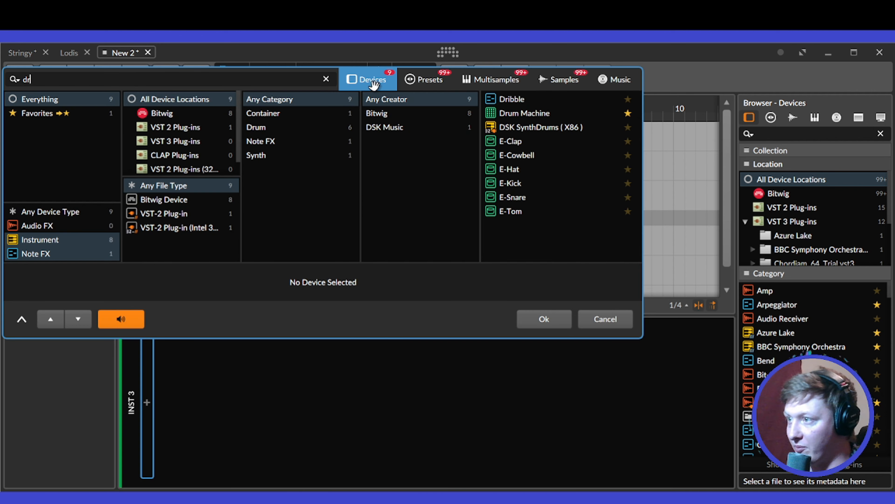
key("Return")
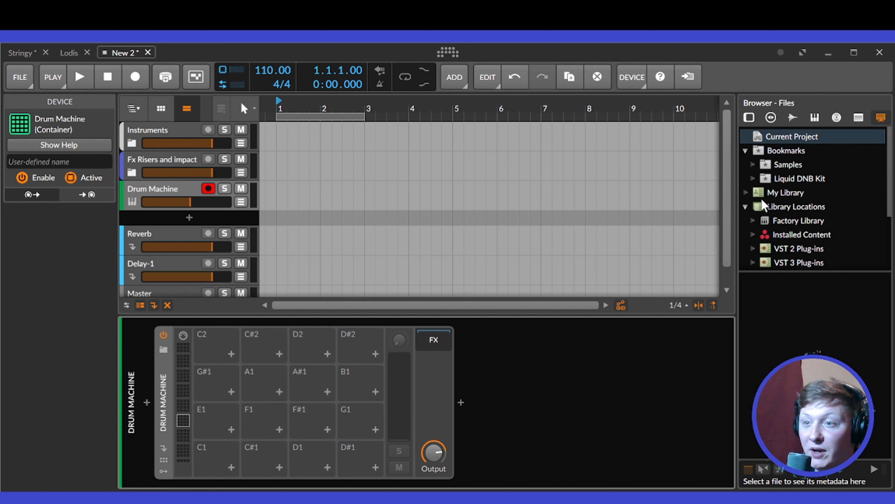
- Load all samples from the bookmarked Liquid DNB Kit's Drums folder onto the Drum Machine pads, starting at E1
left_click(746, 150)
left_click(765, 150)
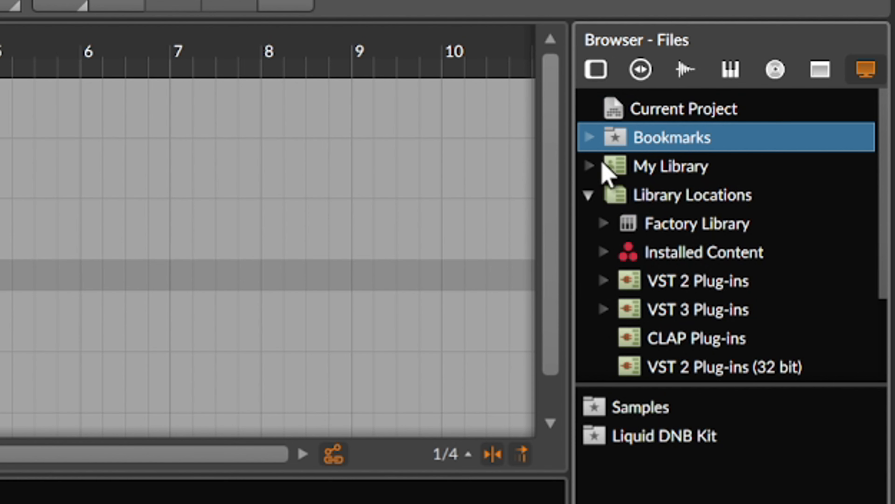
left_click(679, 437)
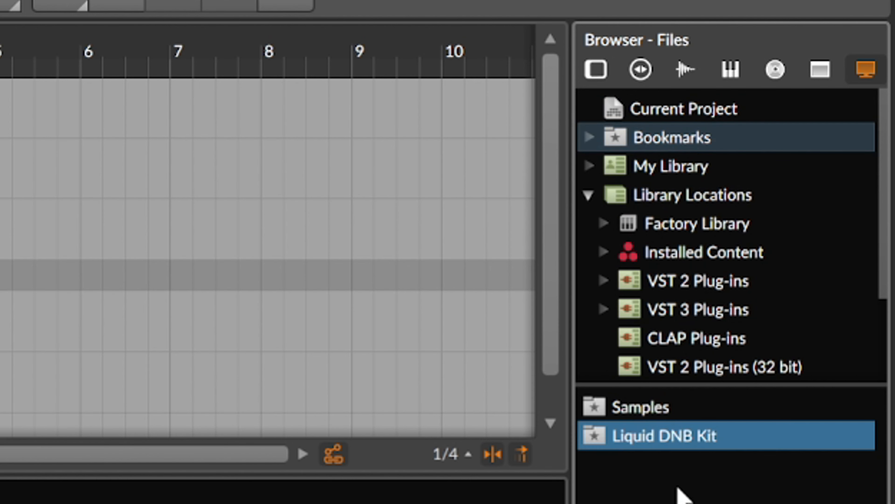
double_click(651, 437)
double_click(653, 409)
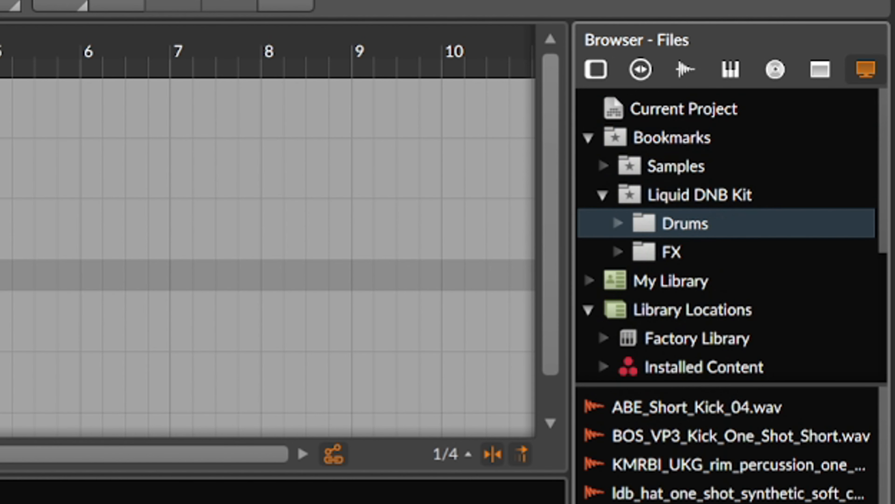
left_click(617, 436)
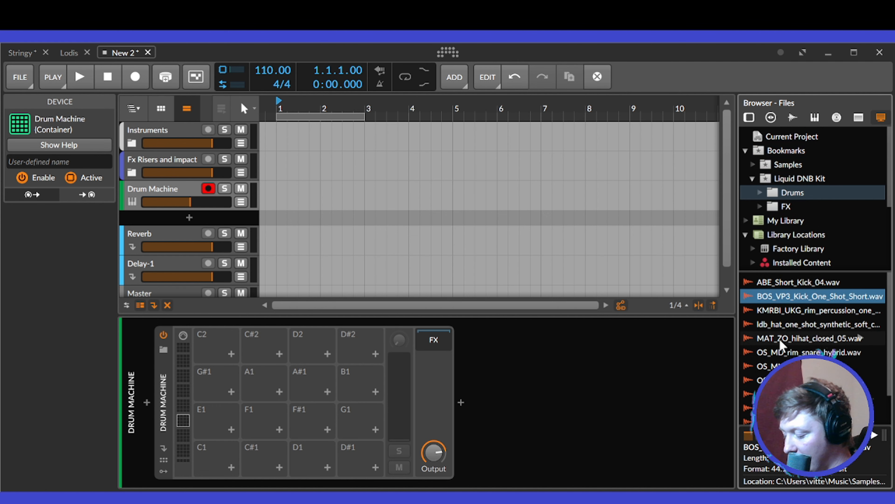
key("ctrl+a")
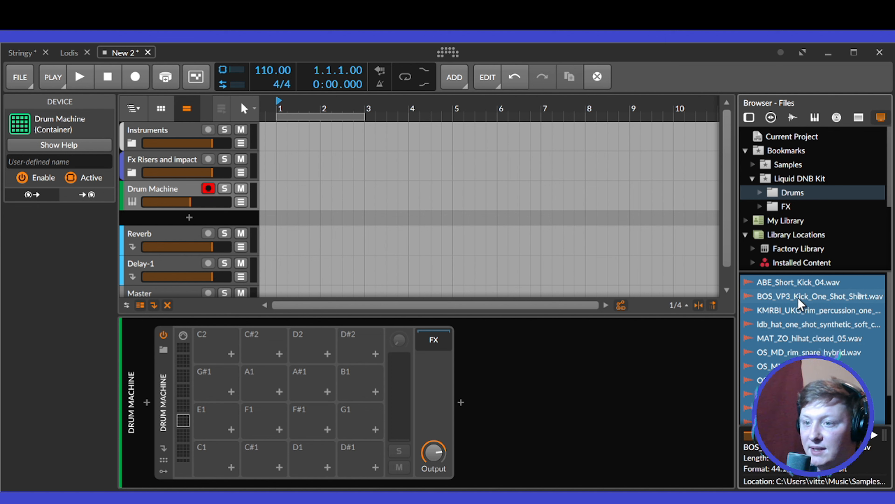
left_click_drag(796, 295, 214, 429)
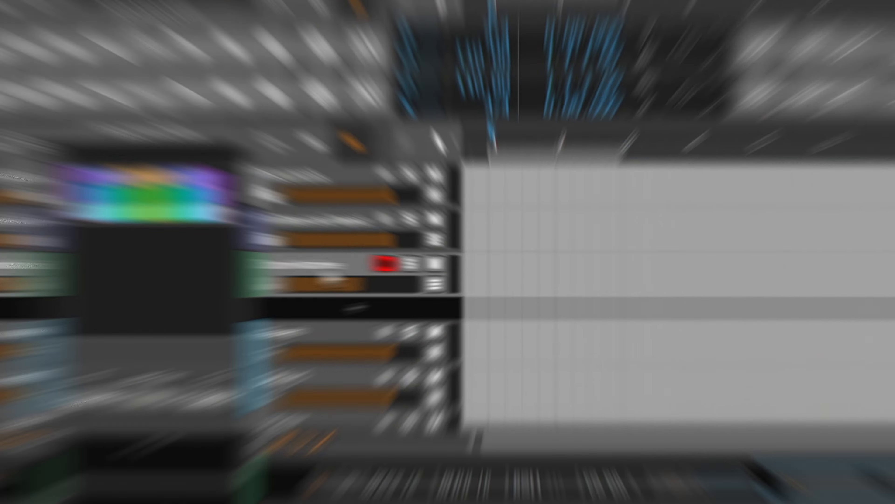
- Rename the Drum Machine track as Drums
right_click(176, 206)
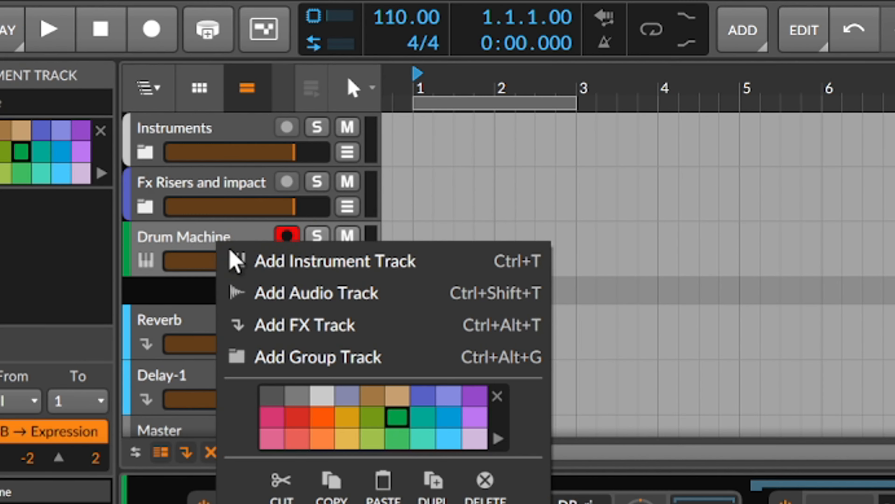
left_click(332, 503)
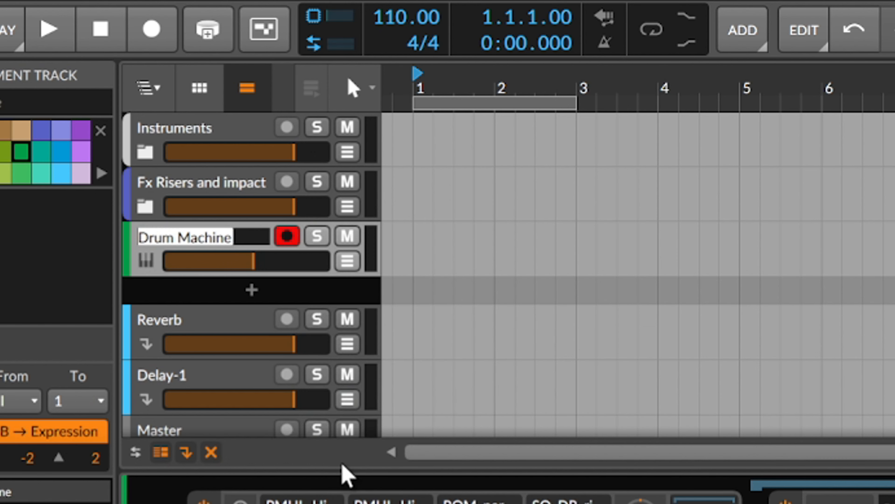
type("Drums")
key("Return")
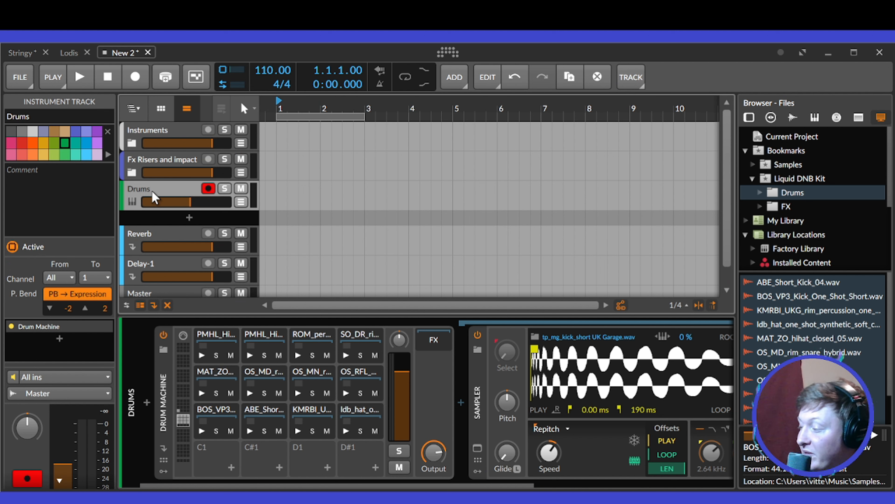
- Show the mixer, expand the Drums track into its individual pad channels, and review their faders, devices and Reverb and Delay-1 sends
key("alt+2")
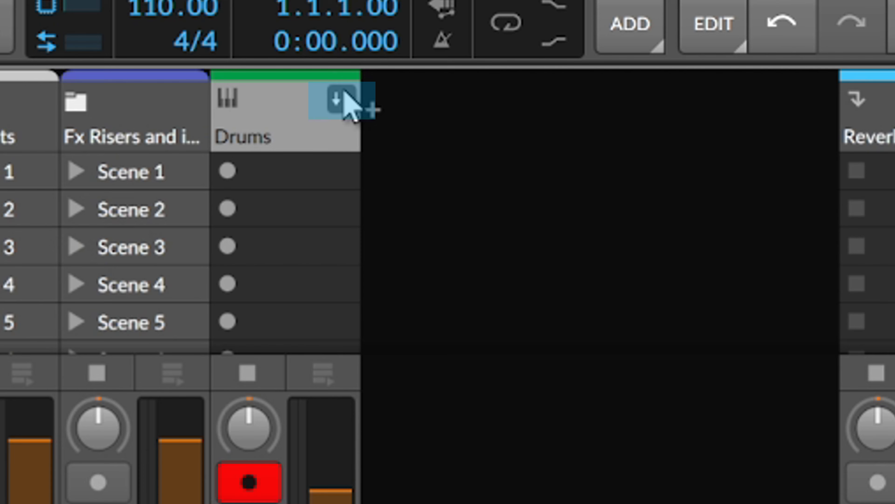
left_click(339, 107)
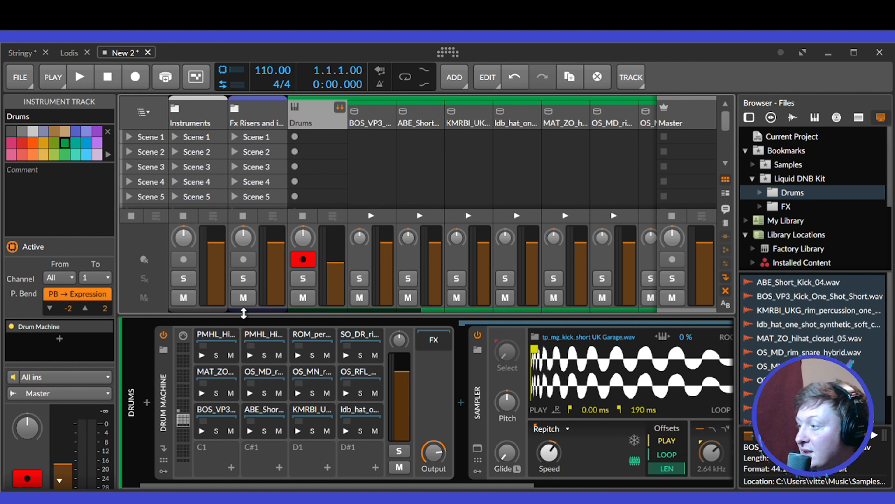
scroll(251, 310, "right", 2)
scroll(251, 310, "right", 8)
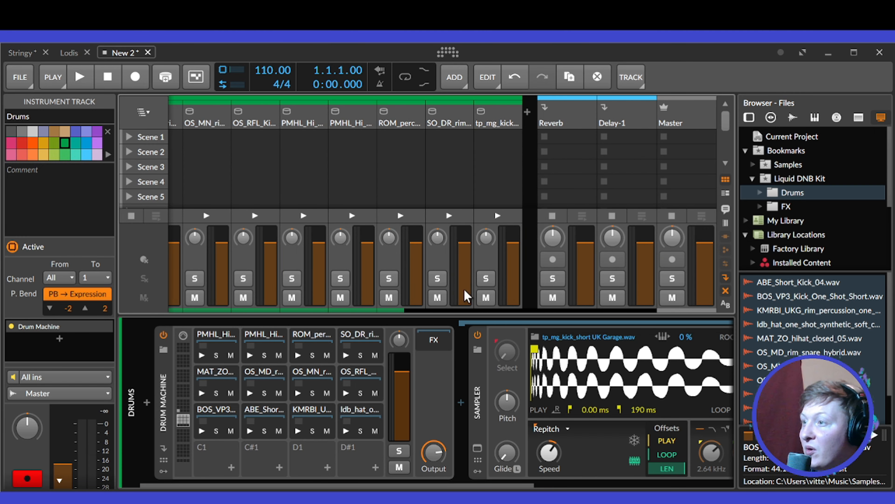
scroll(469, 296, "left", 10)
left_click_drag(273, 297, 274, 298)
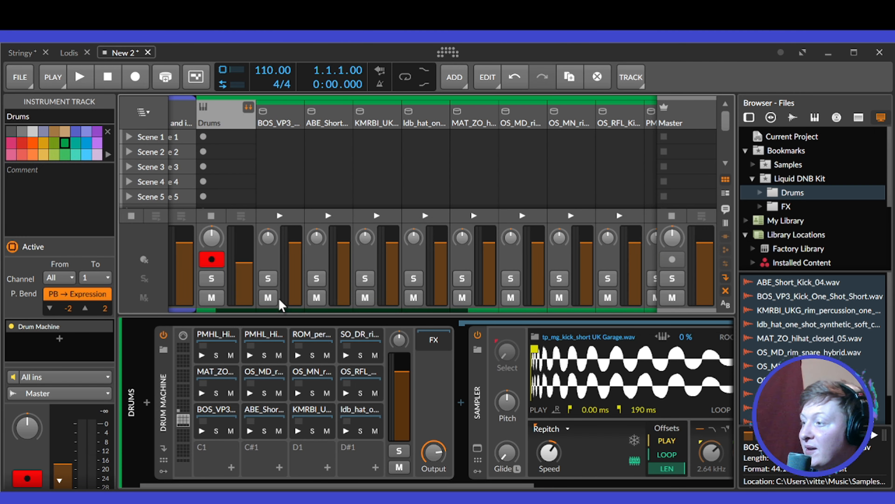
left_click_drag(323, 316, 320, 439)
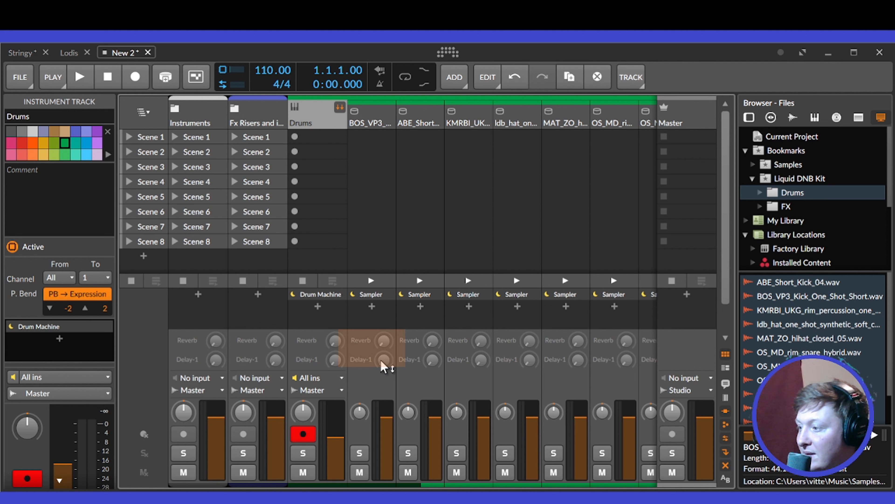
left_click_drag(384, 341, 383, 363)
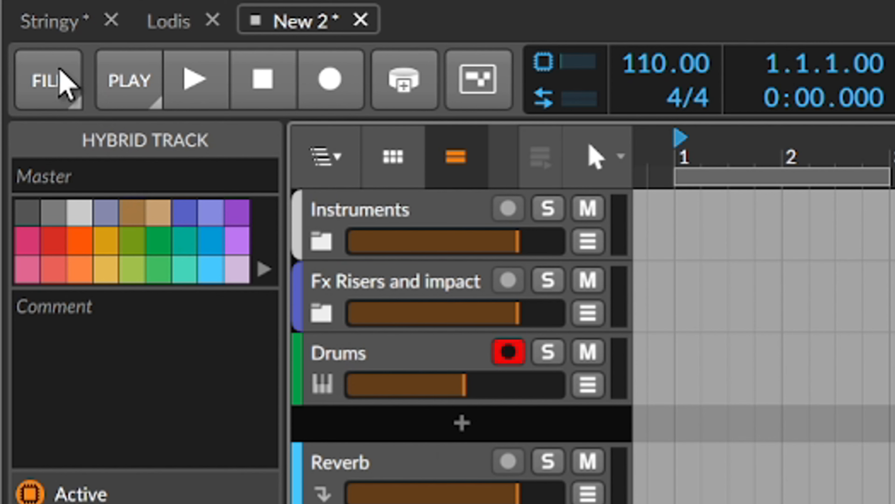
- Save the project as a template named Youtube in the Template category, with external files collected
left_click(67, 85)
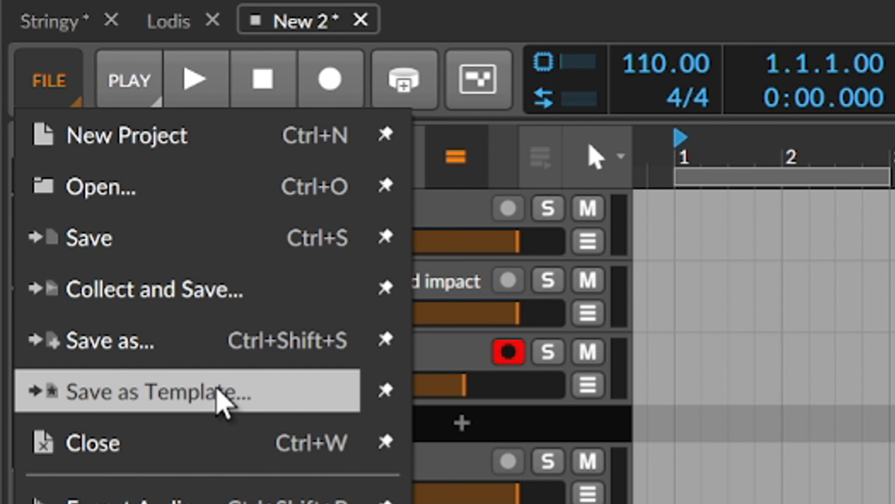
left_click(227, 402)
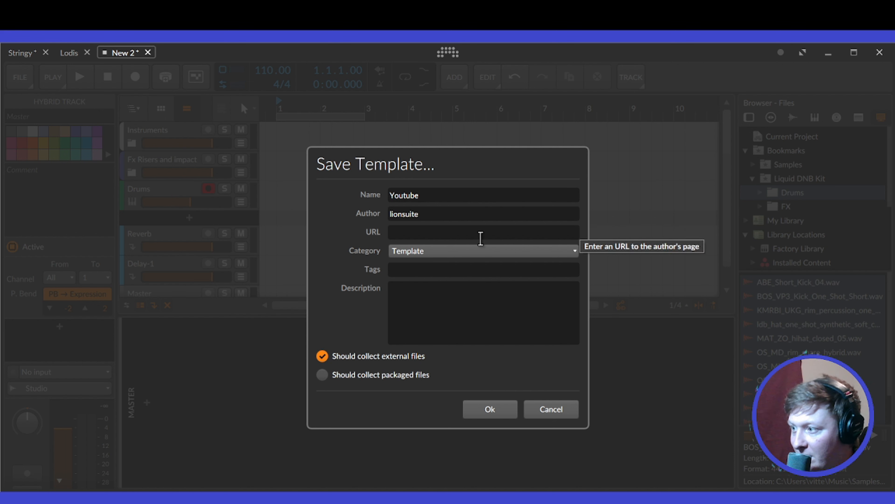
left_click(470, 252)
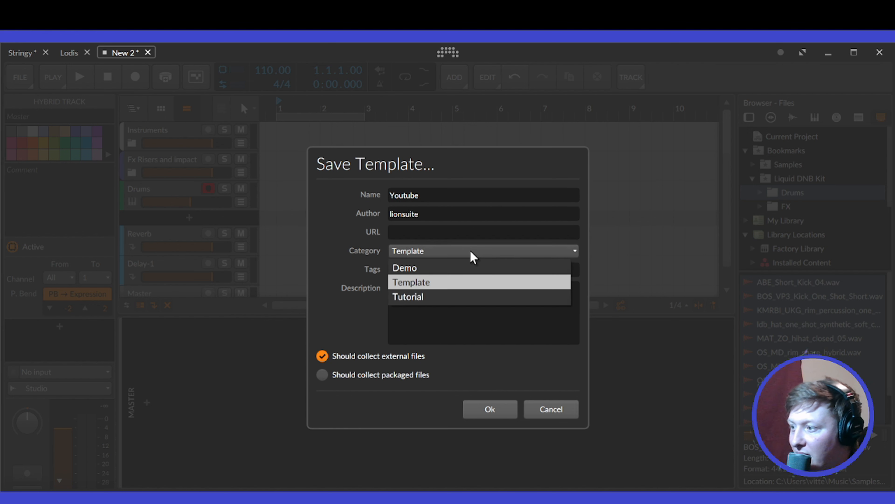
left_click(474, 253)
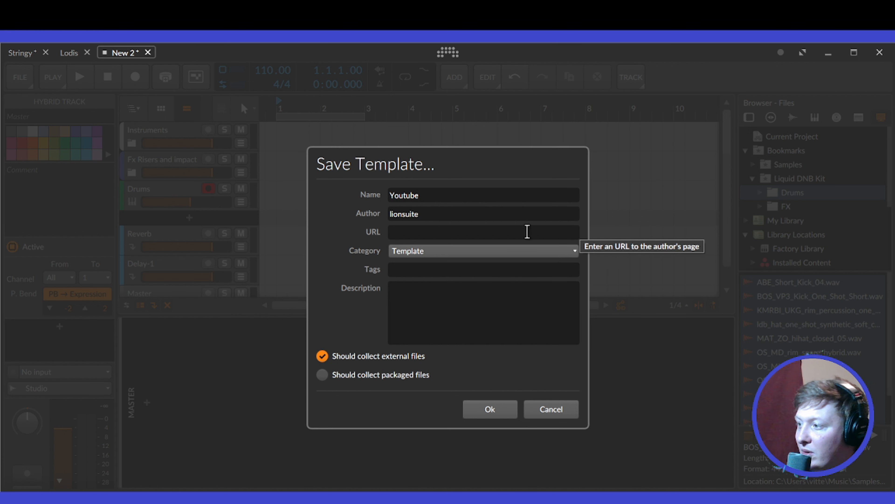
left_click(454, 328)
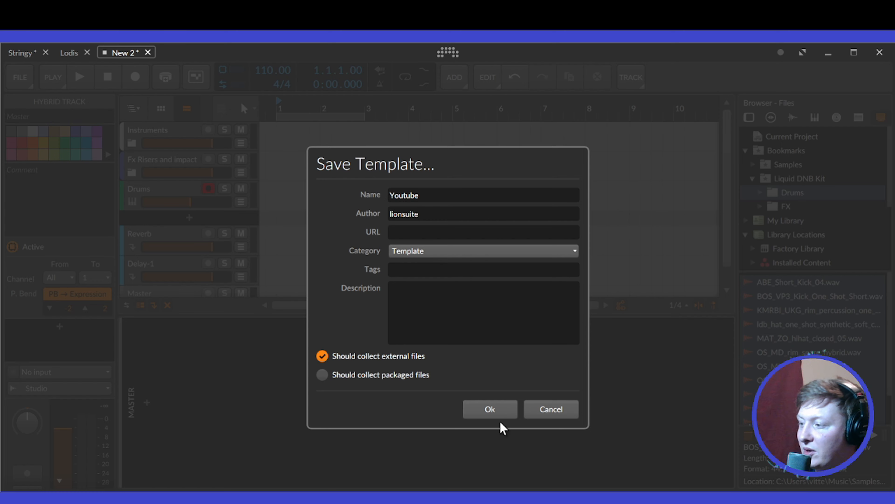
left_click(487, 413)
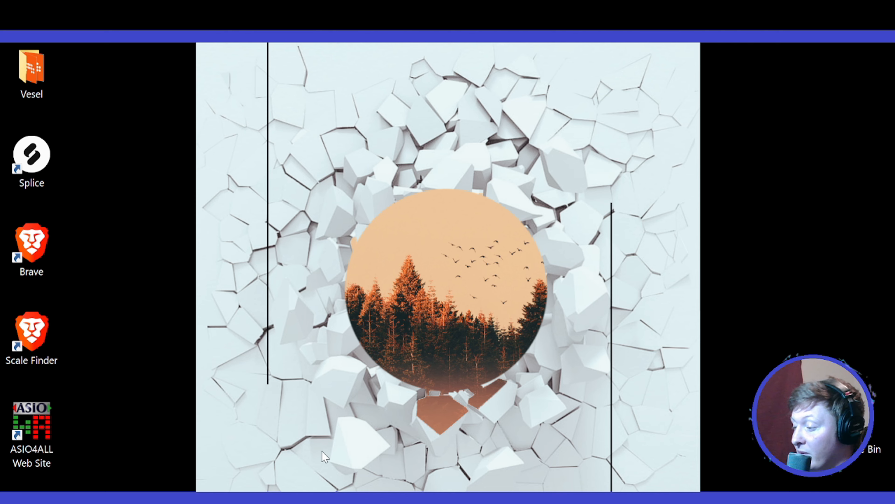
- Switch to File Explorer and open the Youtube.bwtemplate folder under Documents, Bitwig Studio, Library, Templates
key("super+e")
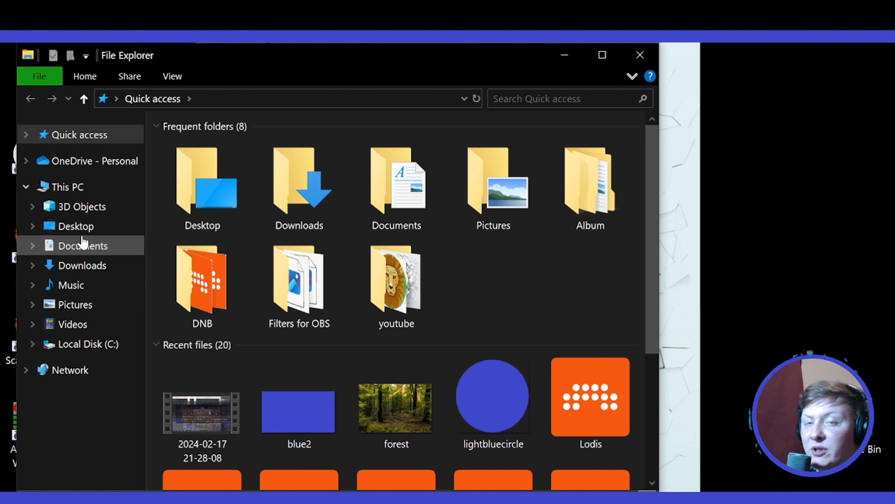
left_click(107, 247)
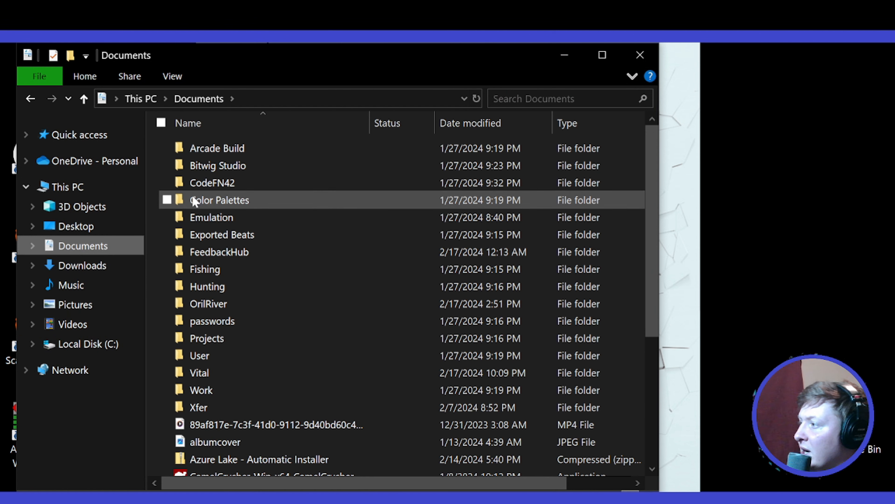
double_click(215, 173)
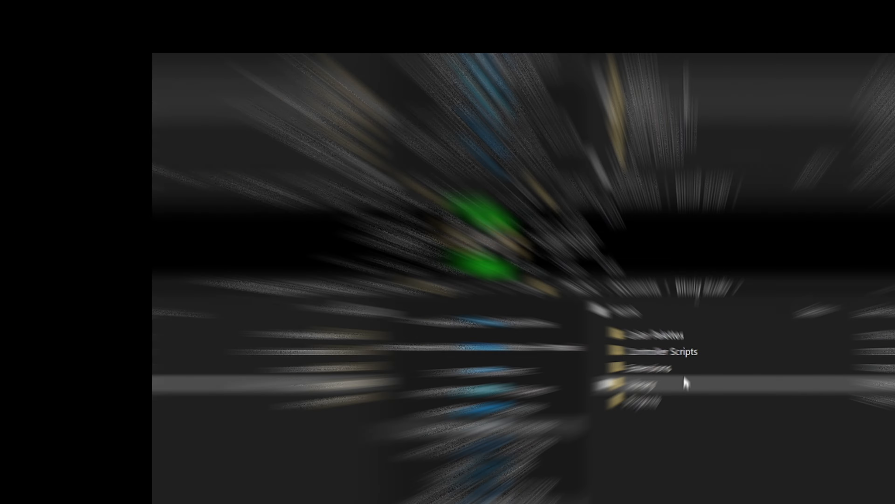
mouse_move(249, 193)
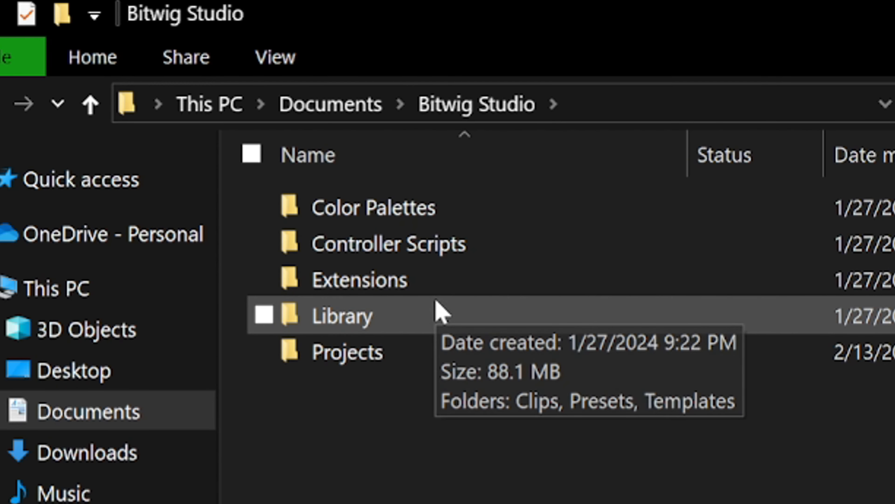
double_click(420, 326)
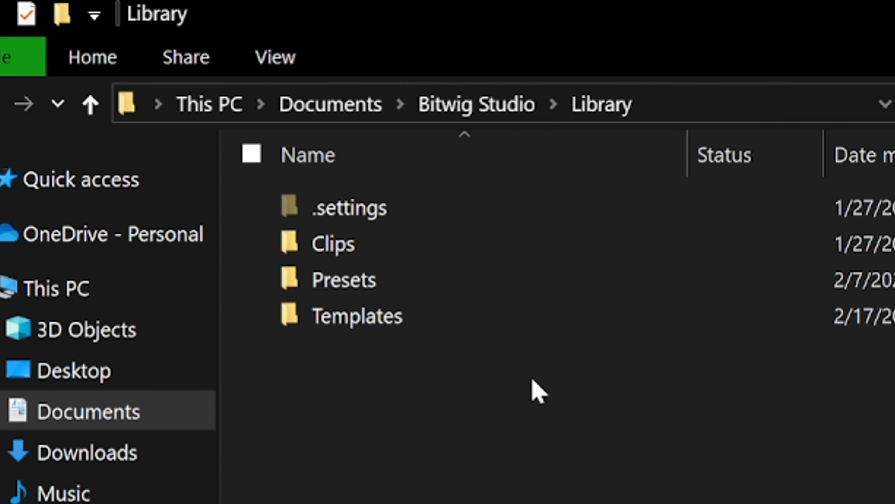
double_click(394, 327)
double_click(400, 280)
- Create a shortcut to the template project file in the Youtube.bwtemplate folder
left_click(403, 244)
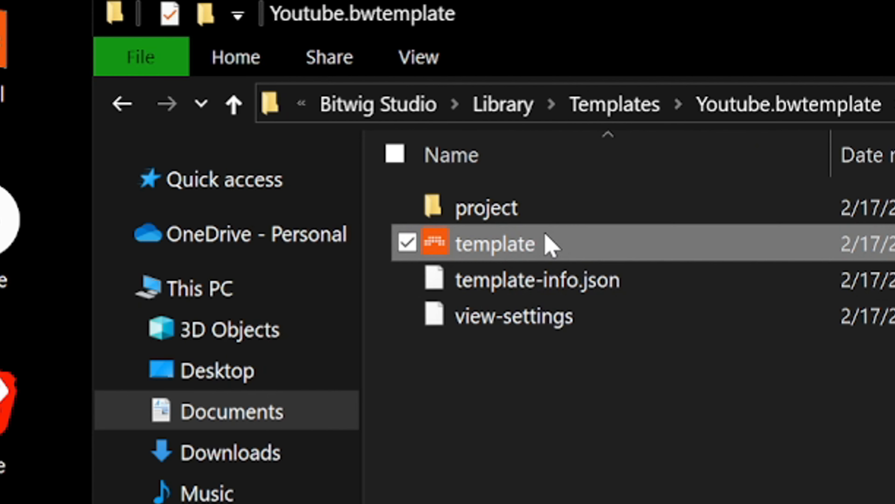
right_click(547, 241)
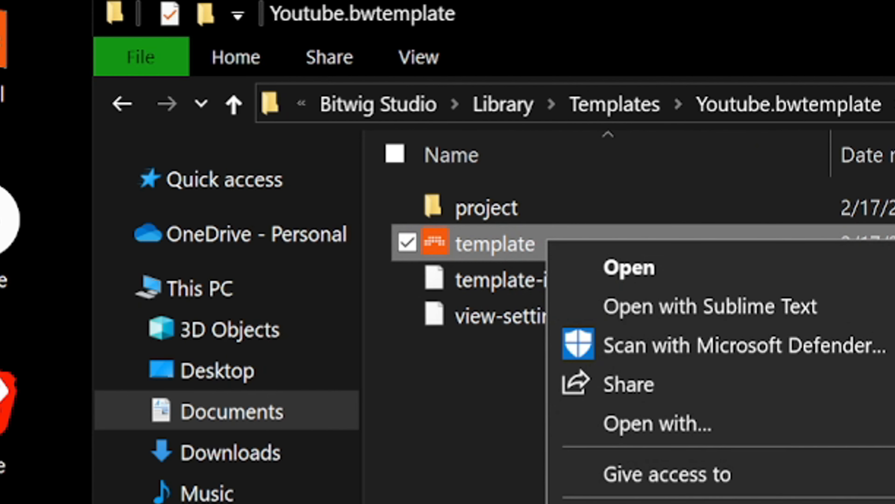
left_click(621, 503)
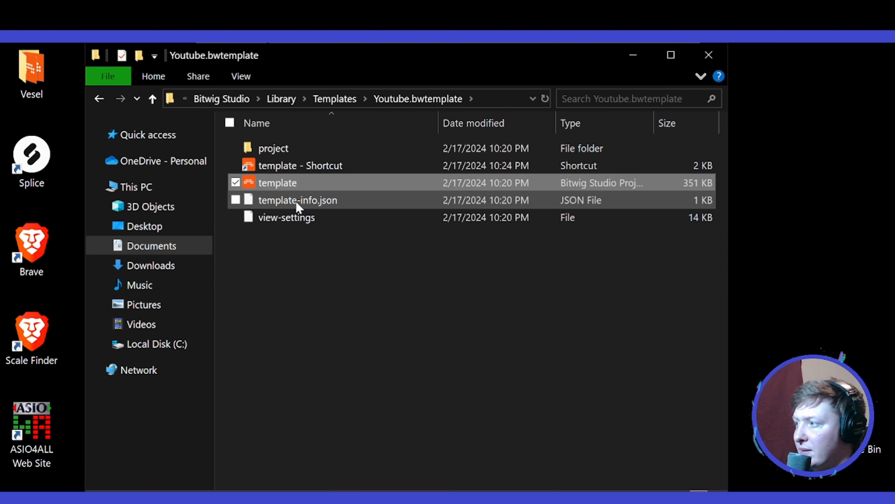
- Move the template shortcut from the Youtube.bwtemplate folder to the desktop and close the folder window
left_click(523, 253)
left_click_drag(276, 171, 797, 167)
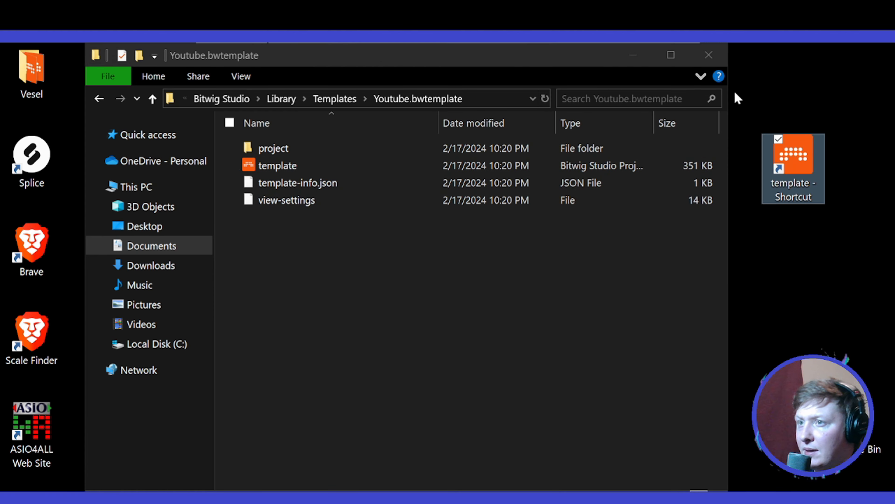
left_click(708, 55)
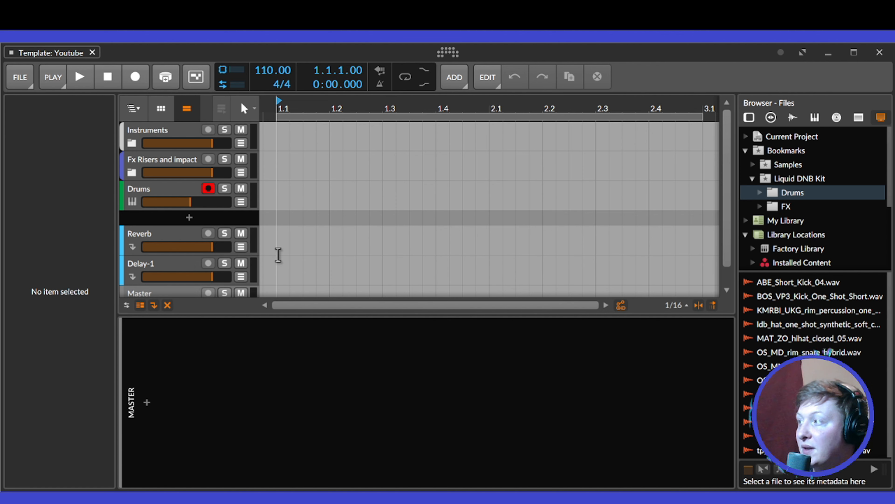
- Expand the Instruments and Fx Risers and impact groups in the Youtube template and look through their tracks
left_click(132, 143)
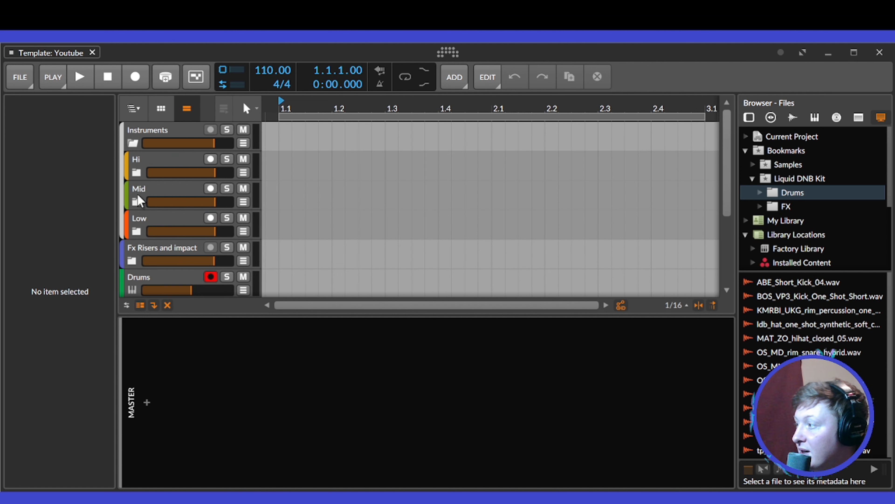
left_click(136, 279)
left_click(133, 262)
scroll(145, 261, "down", 3)
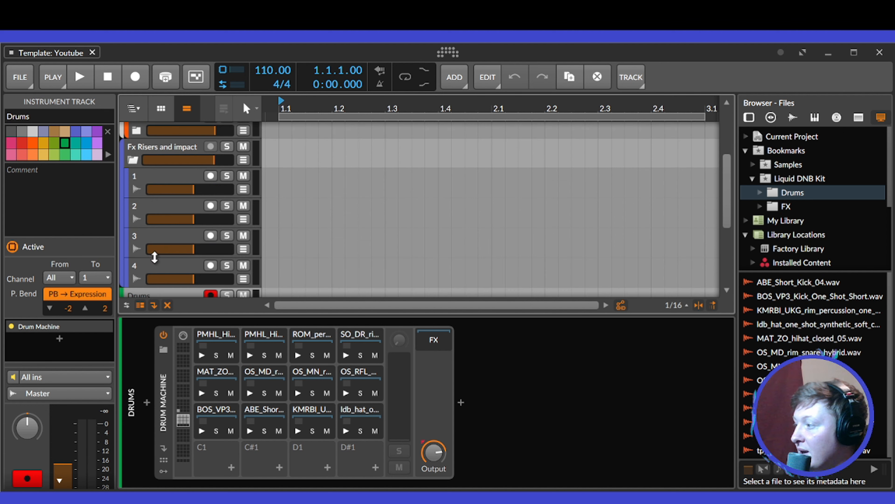
scroll(158, 256, "up", 3)
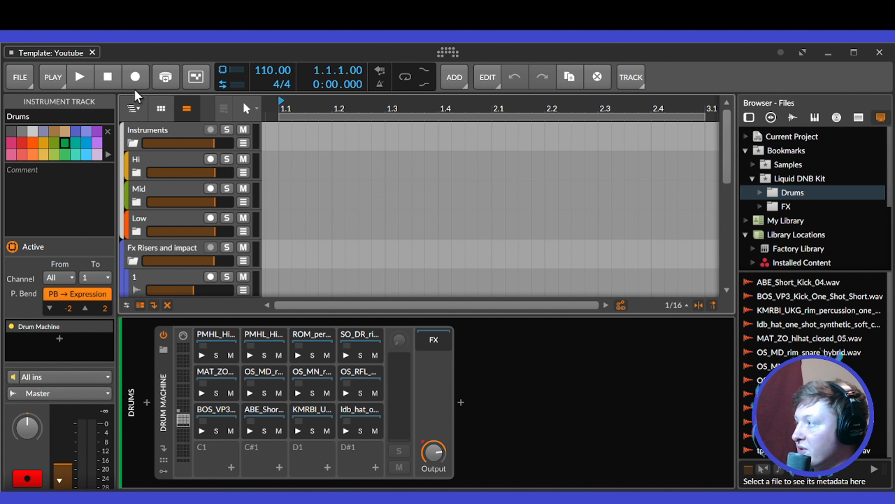
- Look inside the Hi group at its instrument tracks, return to the full project, and minimise the window to show the desktop
left_click(139, 111)
left_click(155, 173)
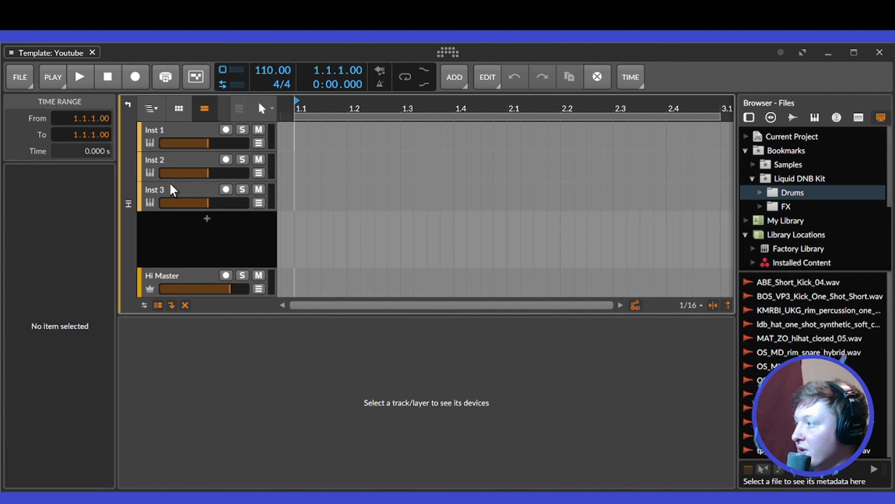
left_click(146, 110)
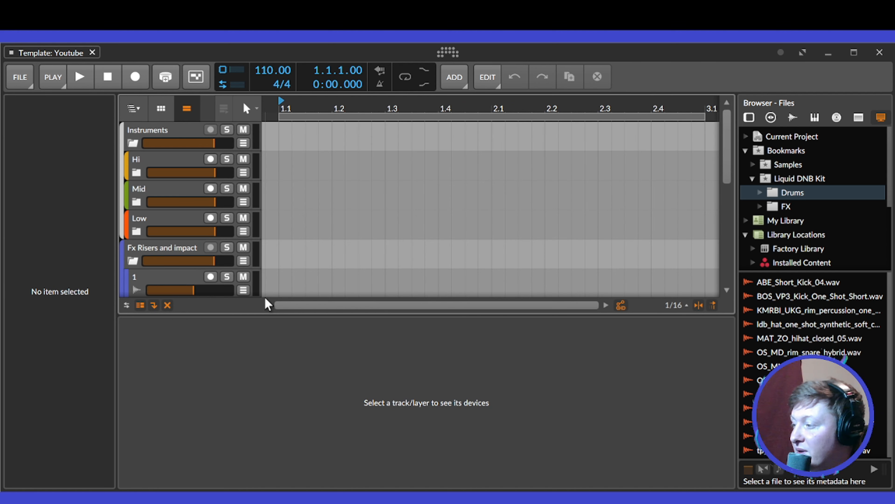
left_click(828, 55)
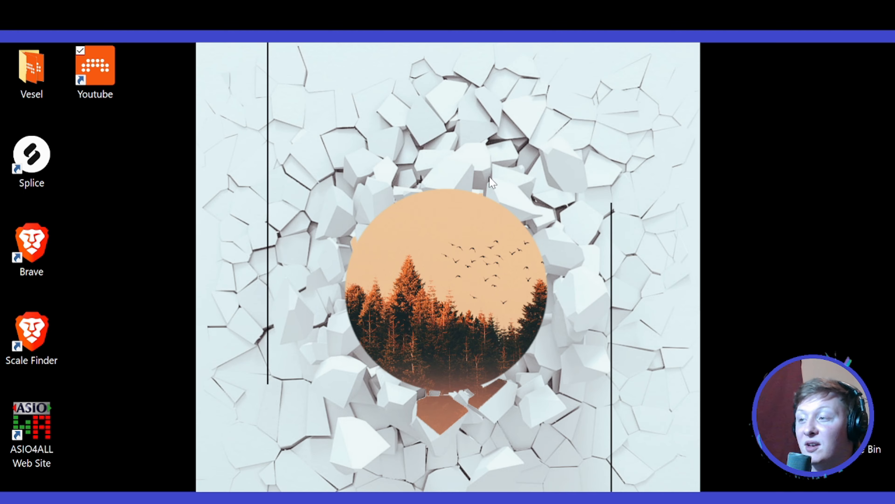